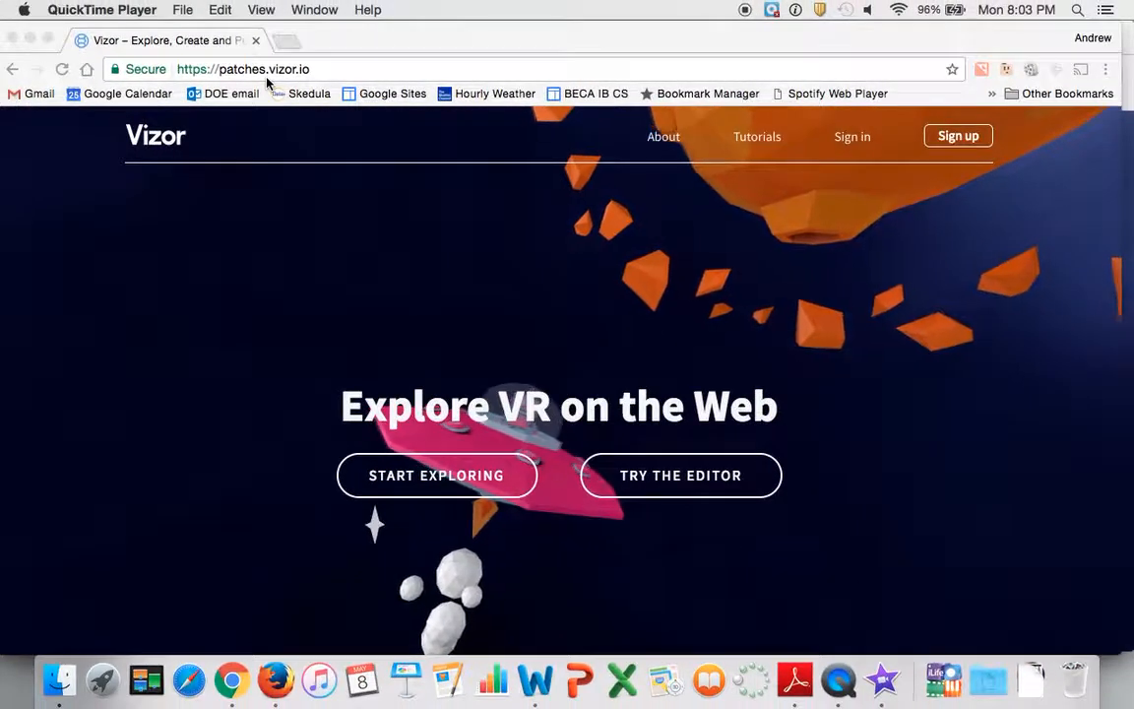
pyautogui.click(860, 145)
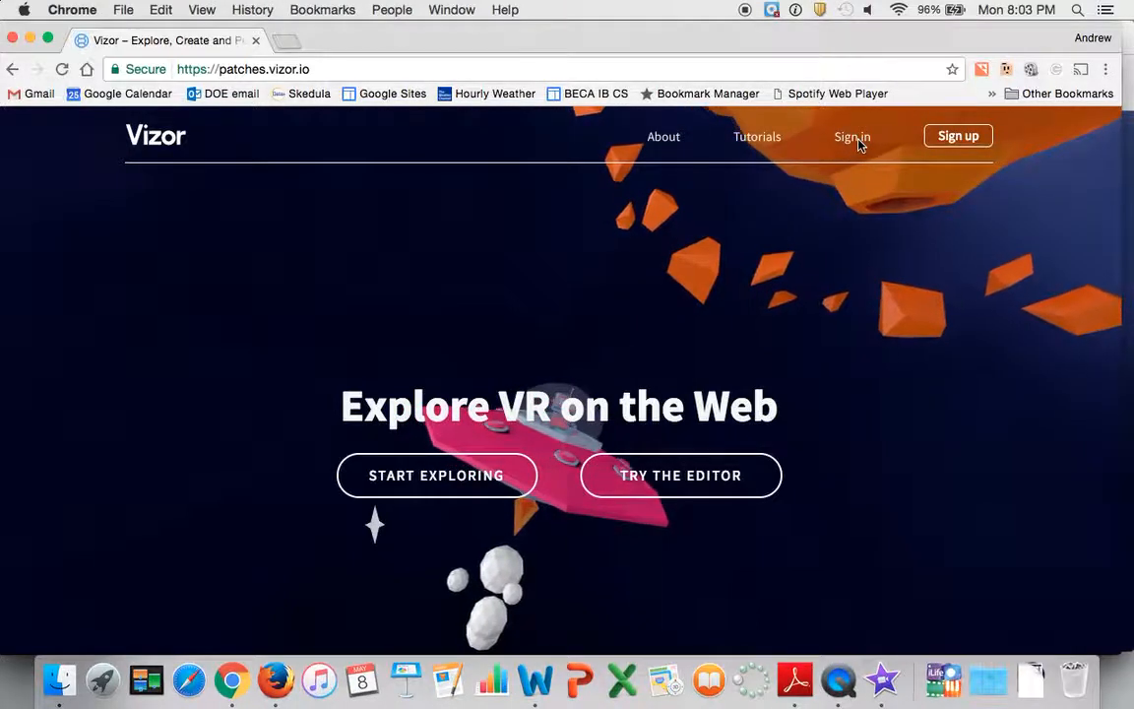
pyautogui.click(958, 138)
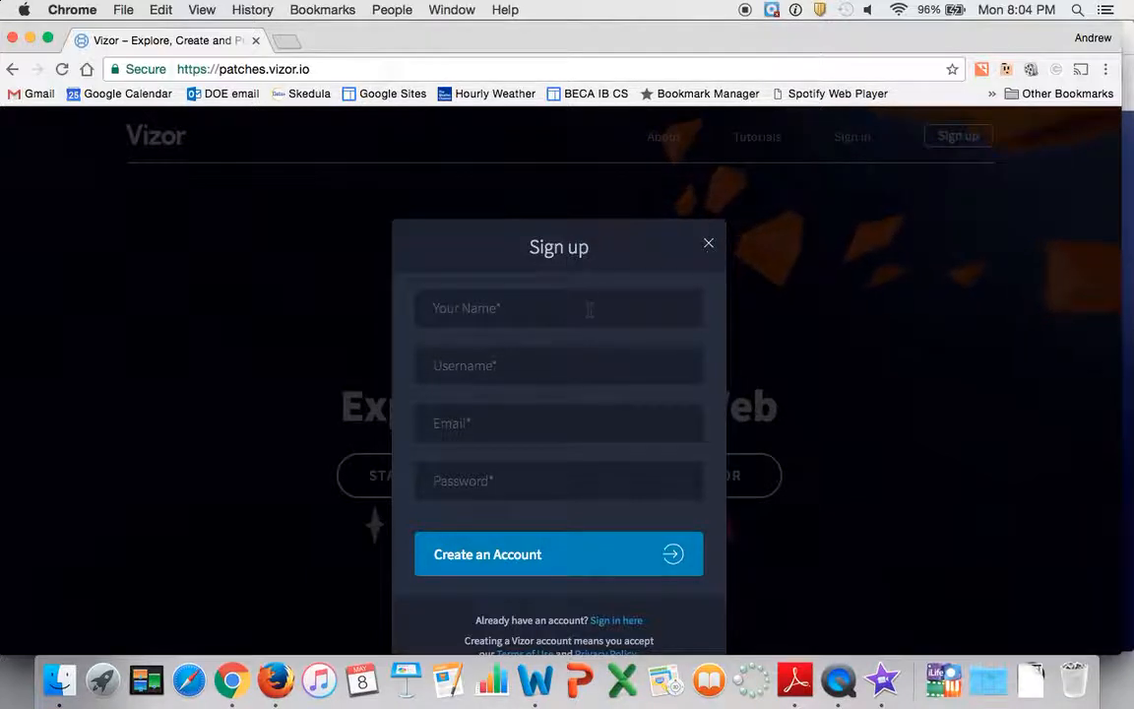
pyautogui.click(710, 244)
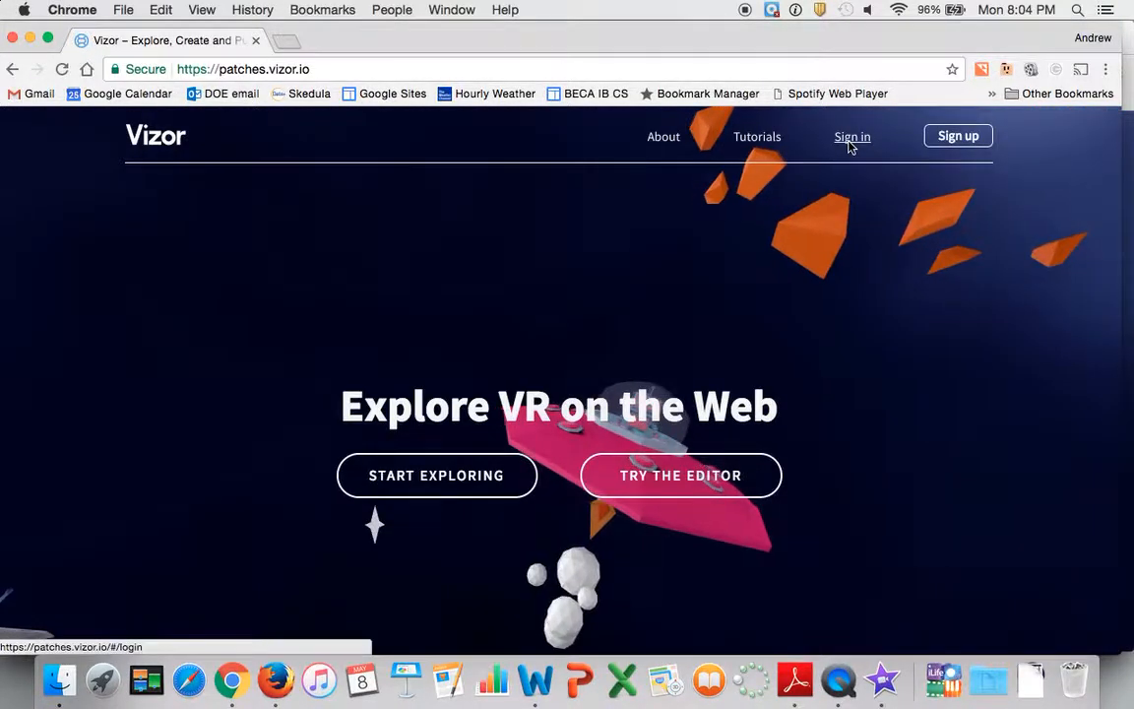
# Sign in to the existing Vizor account with the account e-mail and password
pyautogui.click(851, 140)
pyautogui.click(605, 311)
pyautogui.write('mrao')
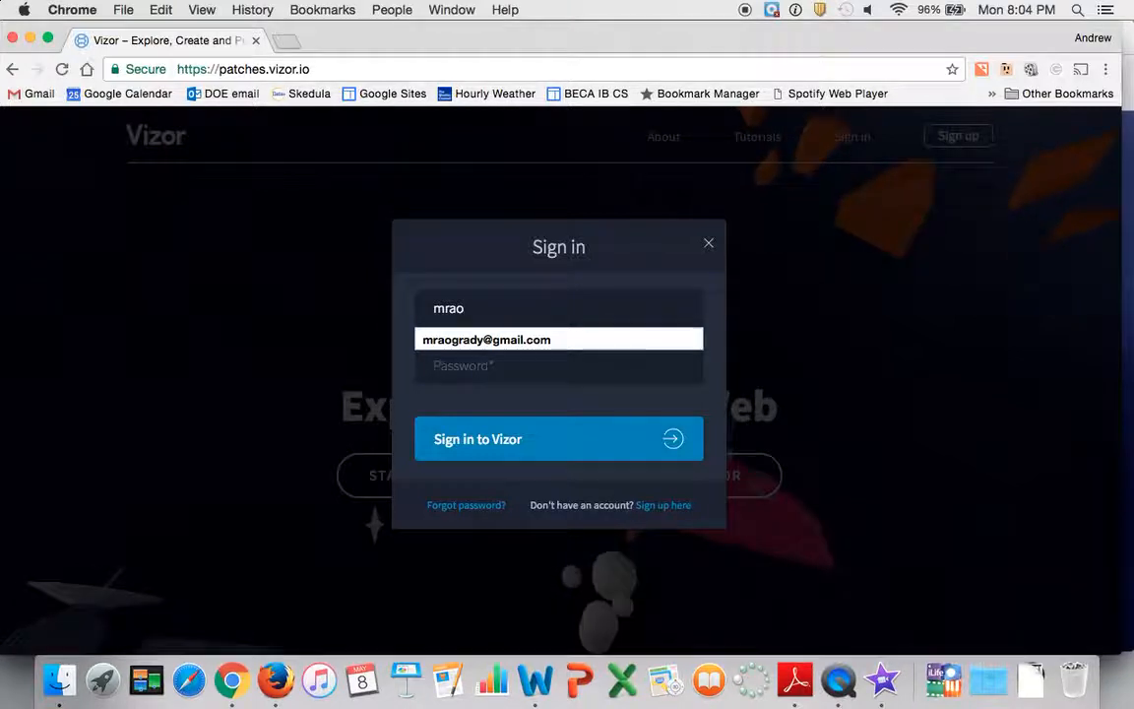
pyautogui.press('Down')
pyautogui.press('Tab')
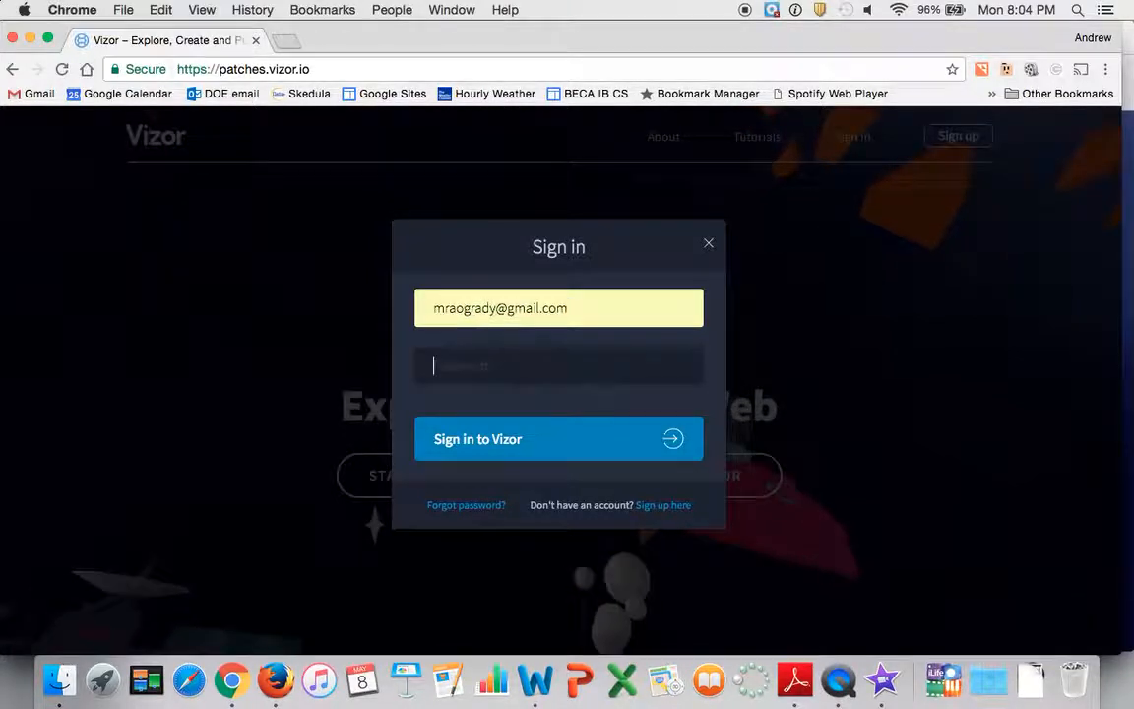
pyautogui.write('**********')
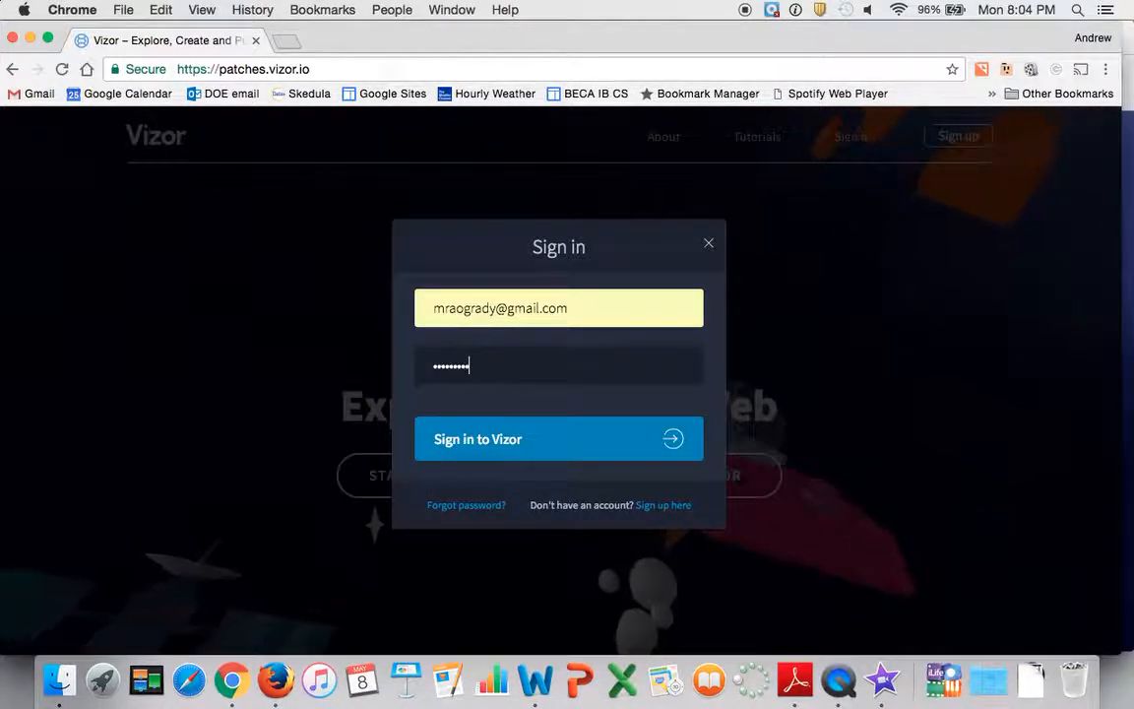
pyautogui.press('Return')
pyautogui.press('Return')
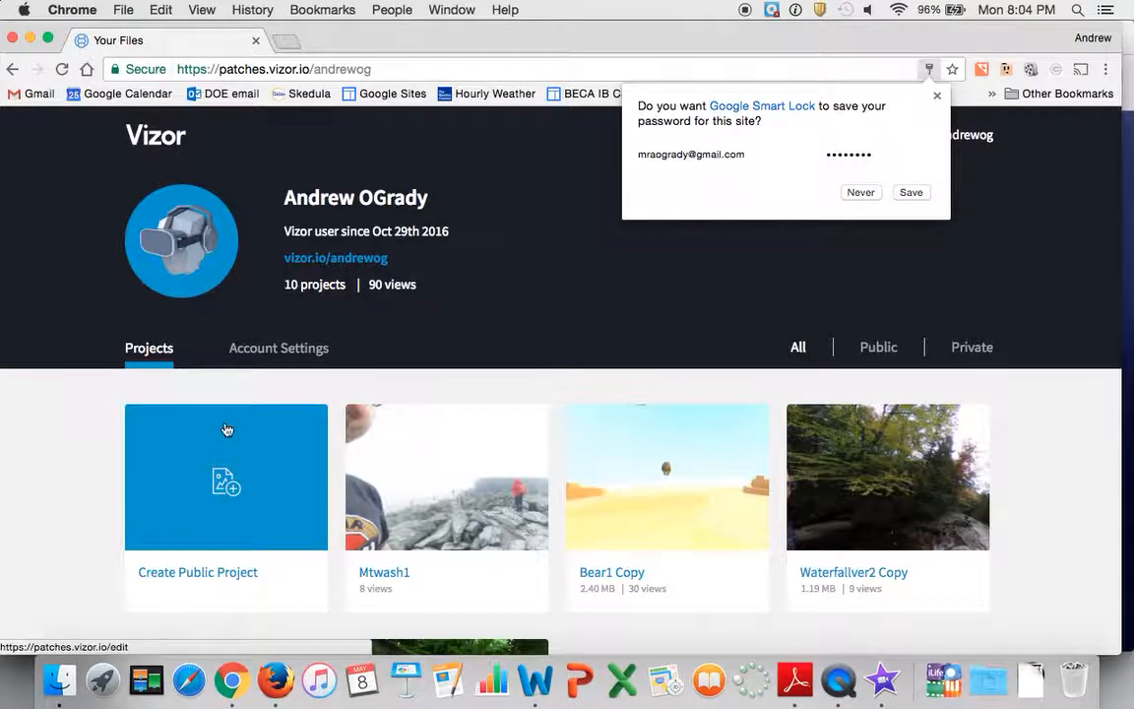
# Decline saving the password for this site and look through the account's public and private projects
pyautogui.scroll(-5, 363, 235)
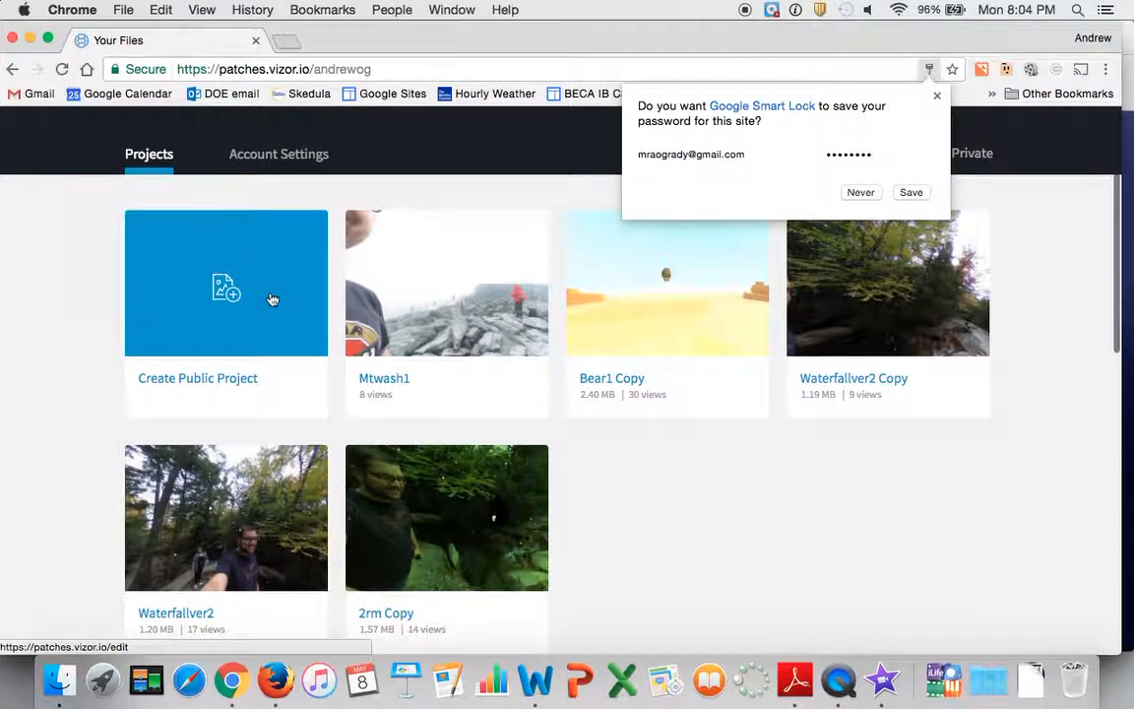
pyautogui.click(862, 193)
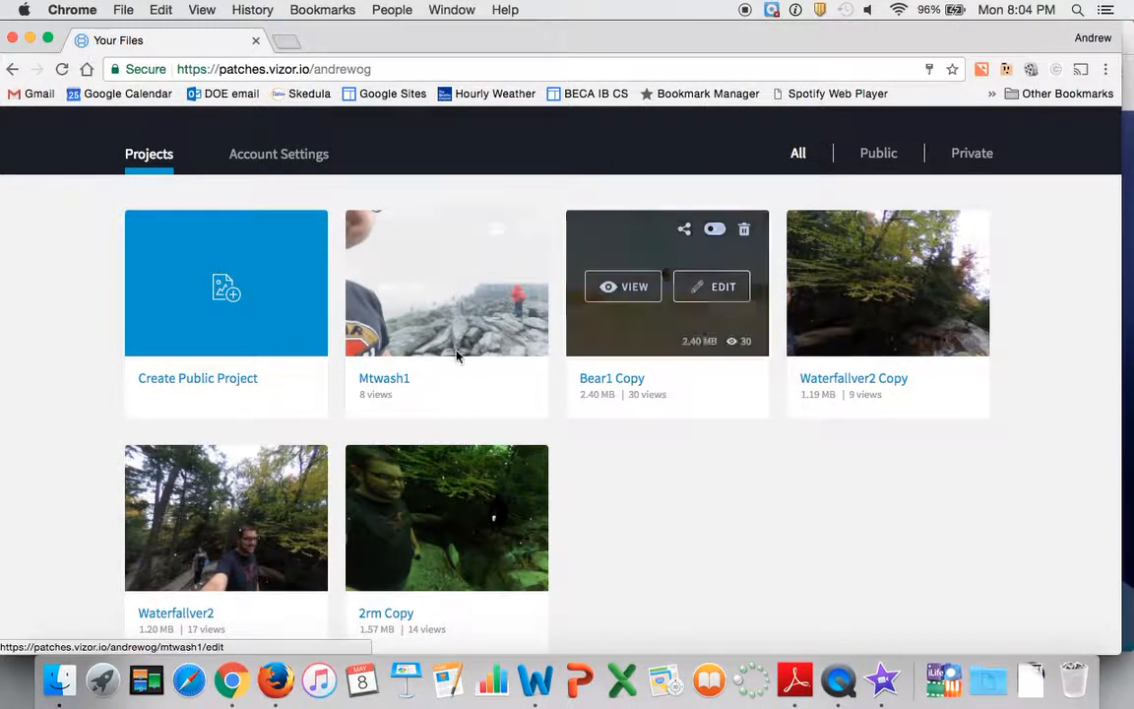
pyautogui.scroll(-15, 603, 394)
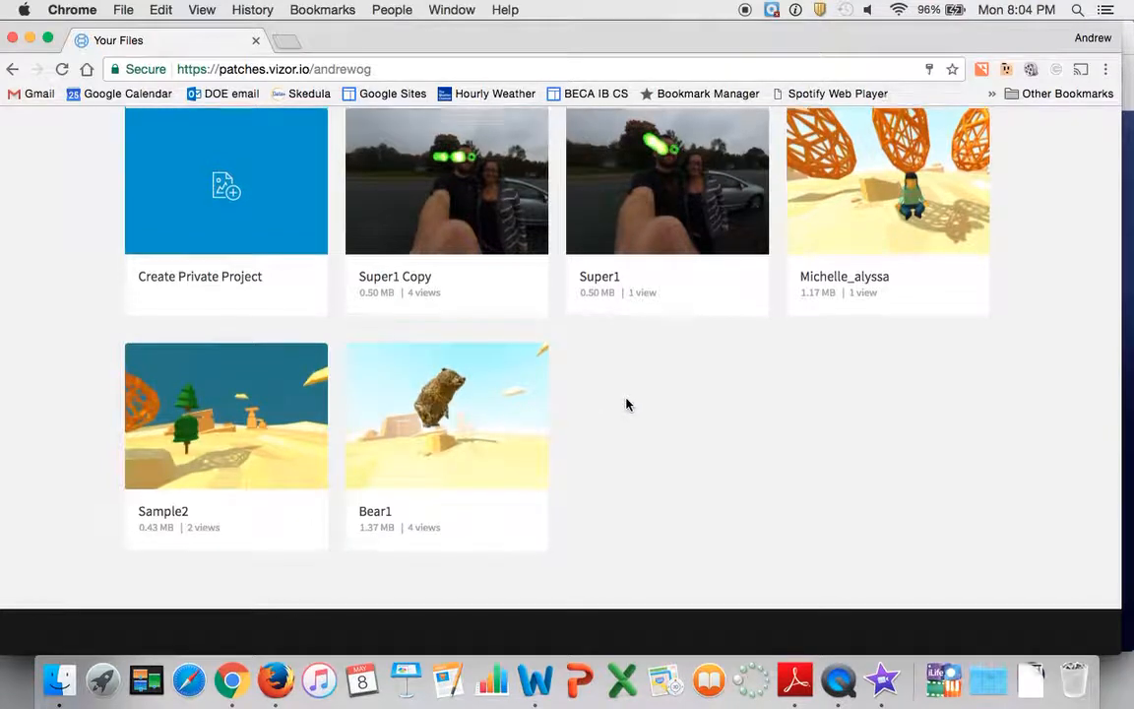
pyautogui.scroll(15, 625, 403)
pyautogui.scroll(-5, 627, 401)
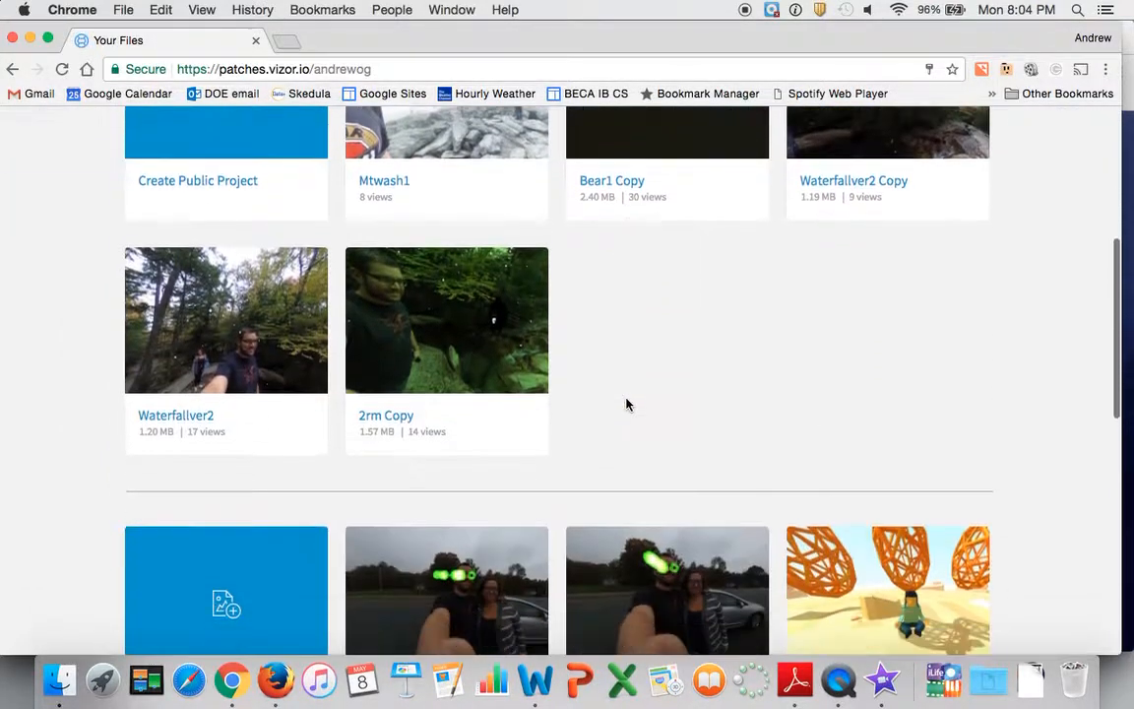
pyautogui.scroll(5, 627, 403)
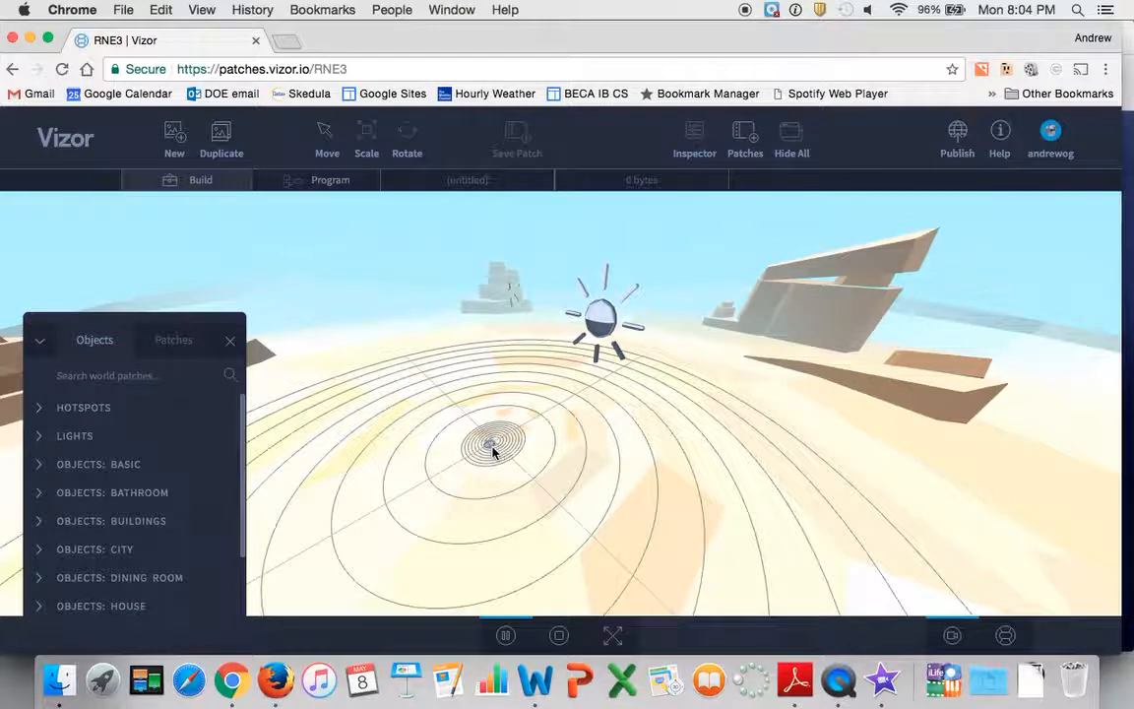
# Examine the desert scene and its circular ground grid at close range and from far outside the sky sphere
pyautogui.scroll(5, 481, 459)
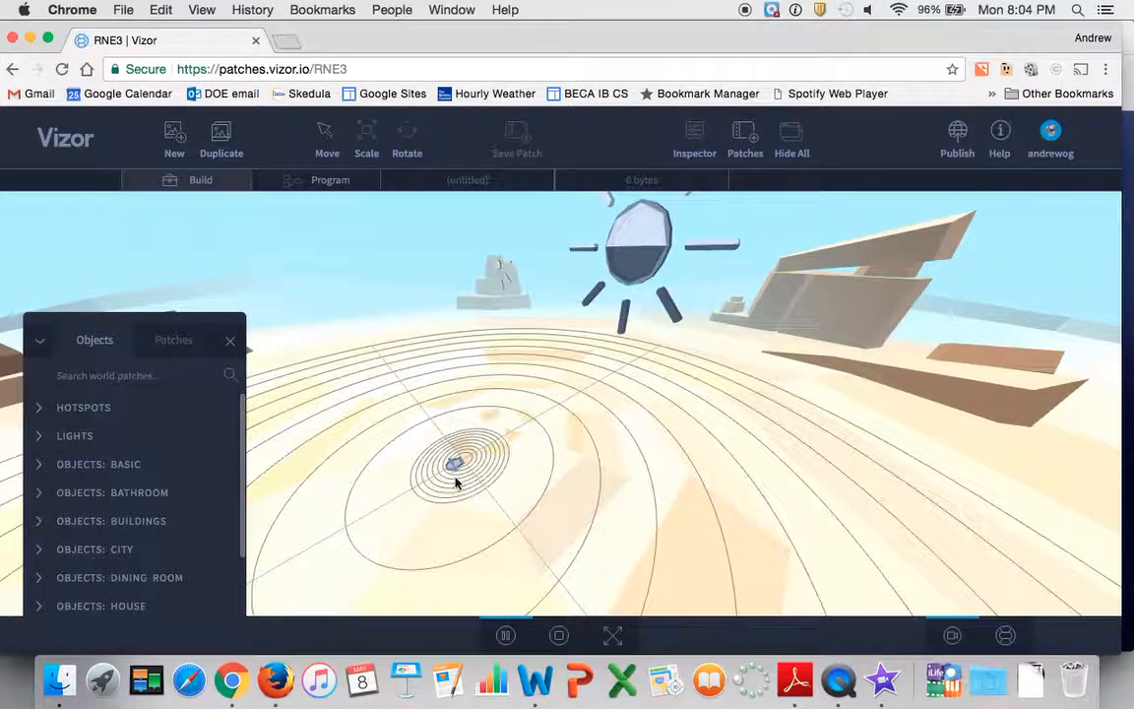
pyautogui.scroll(5, 456, 483)
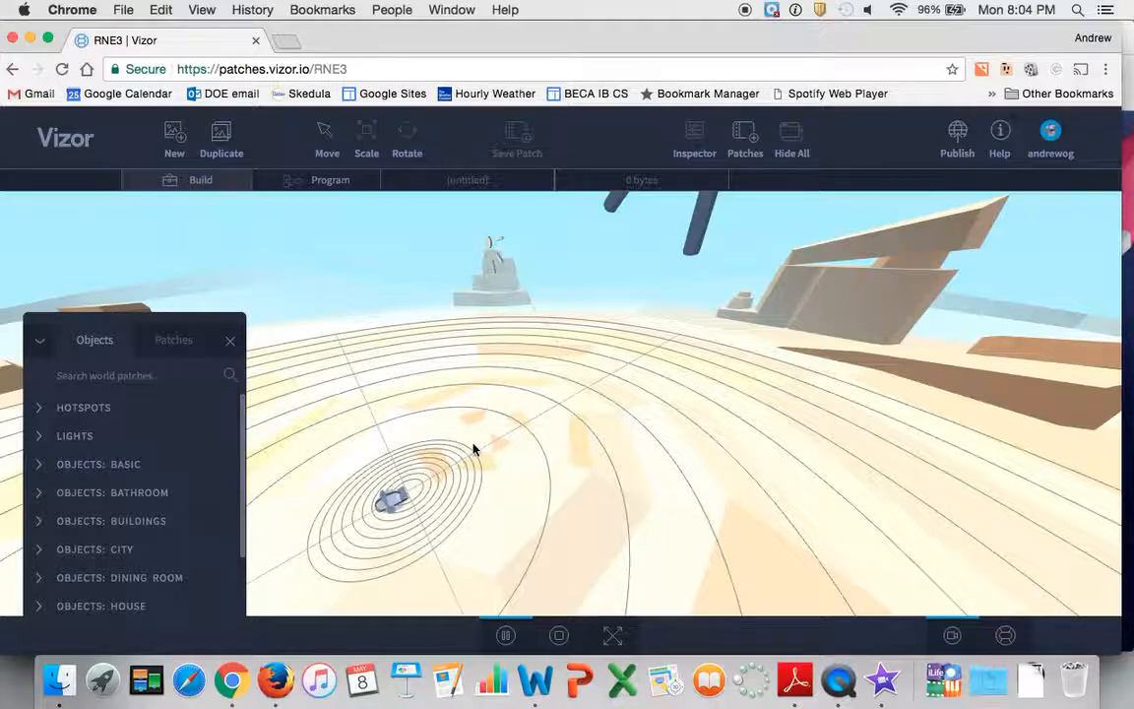
pyautogui.scroll(-5, 501, 435)
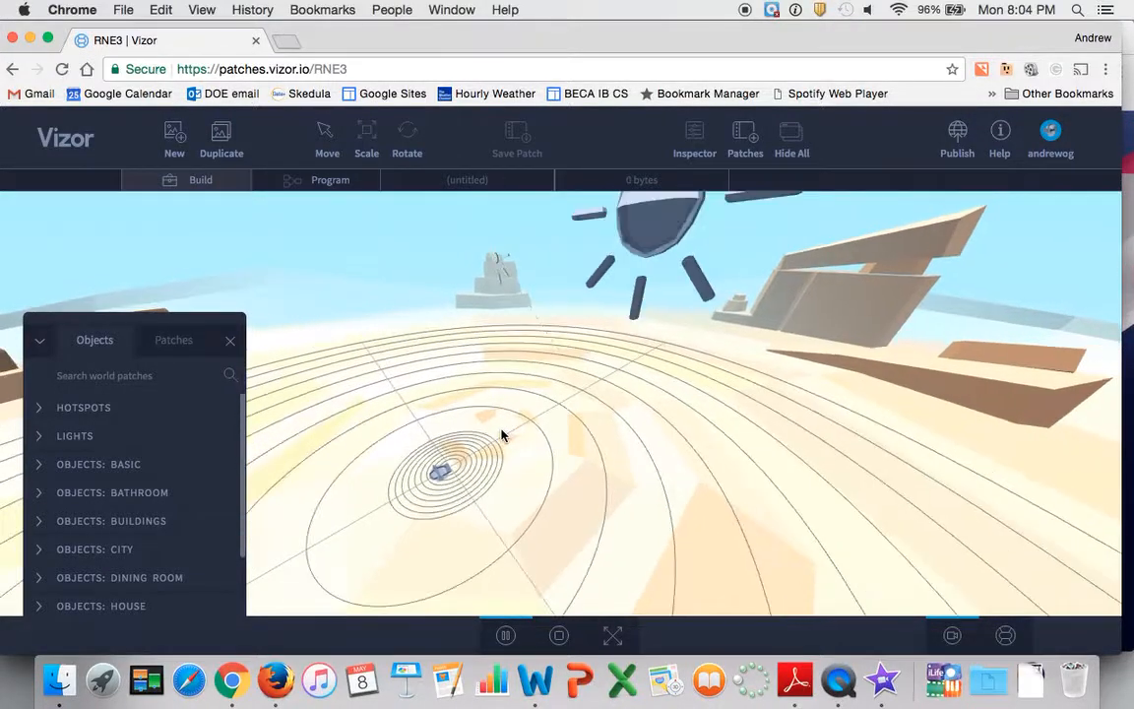
pyautogui.scroll(4, 501, 435)
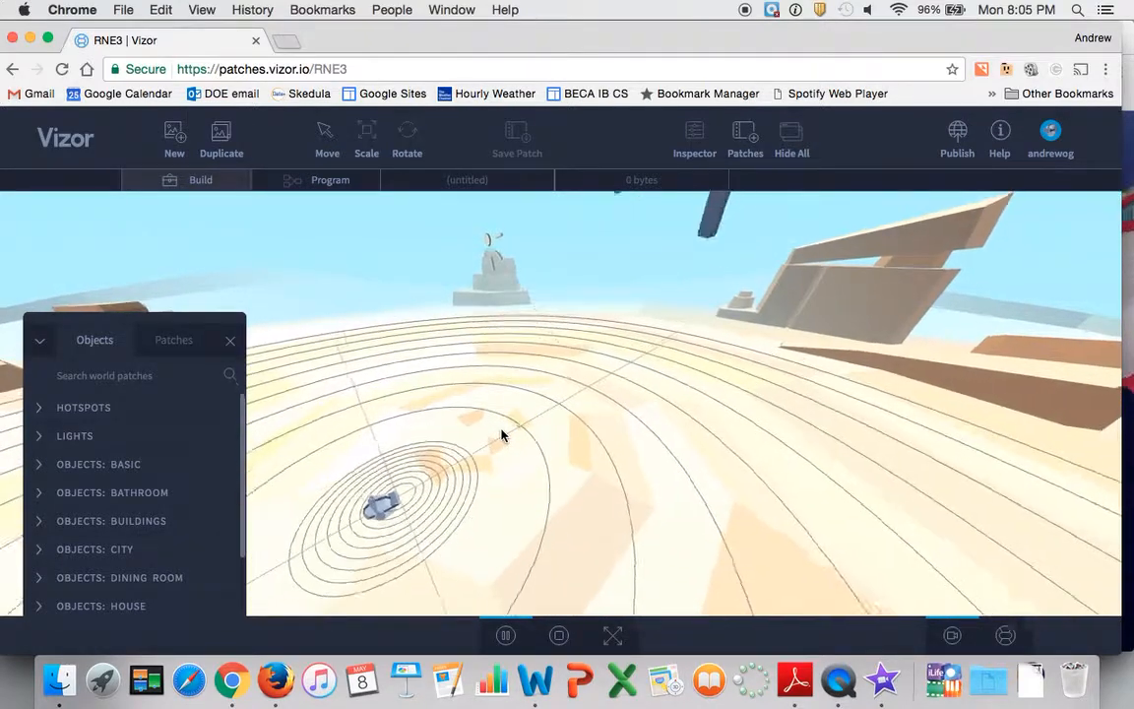
pyautogui.scroll(-7, 501, 435)
pyautogui.scroll(-15, 501, 436)
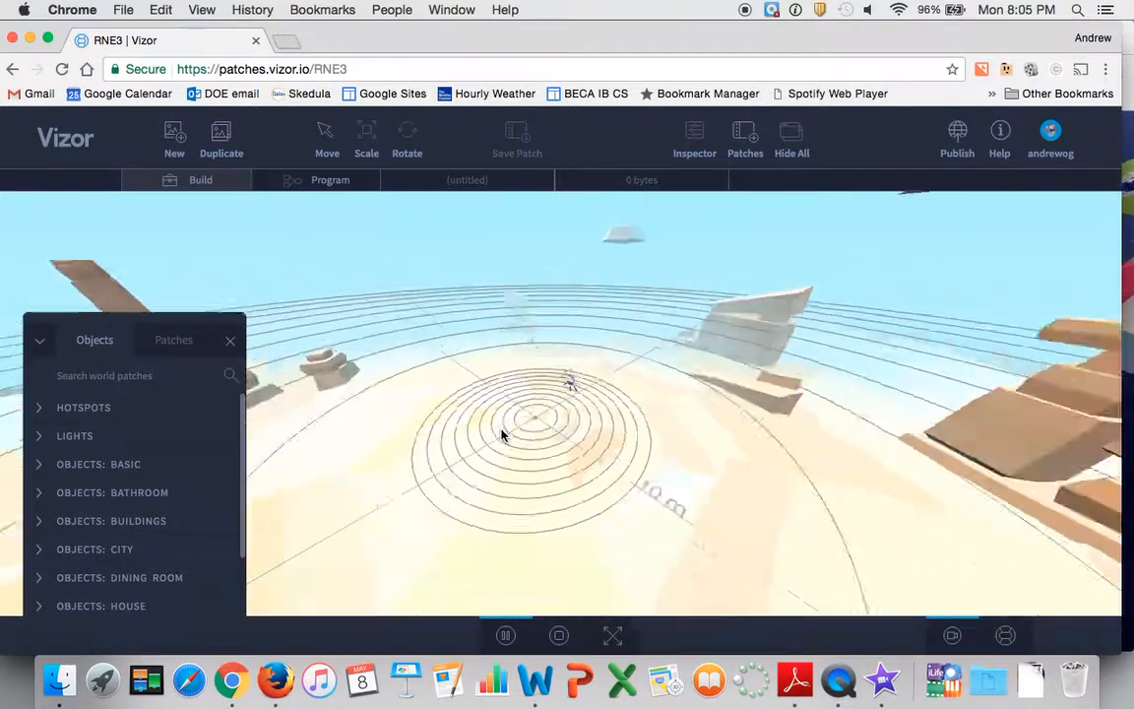
pyautogui.scroll(-10, 501, 435)
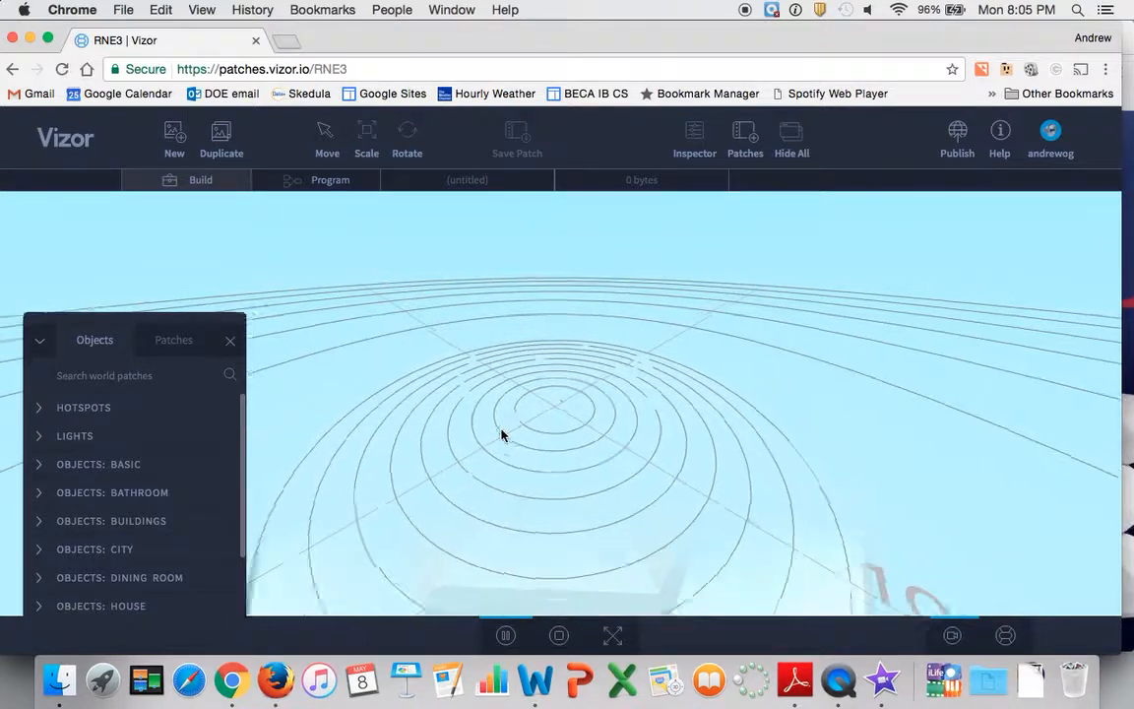
pyautogui.scroll(-8, 501, 435)
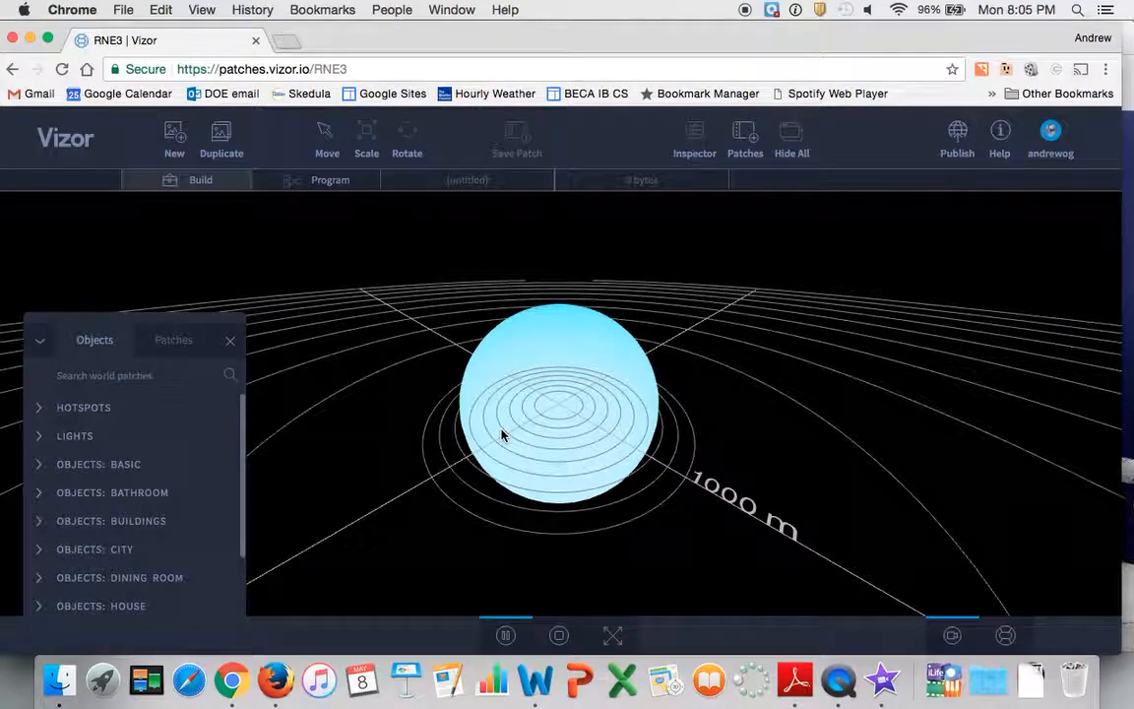
pyautogui.scroll(3, 501, 435)
pyautogui.scroll(3, 501, 435)
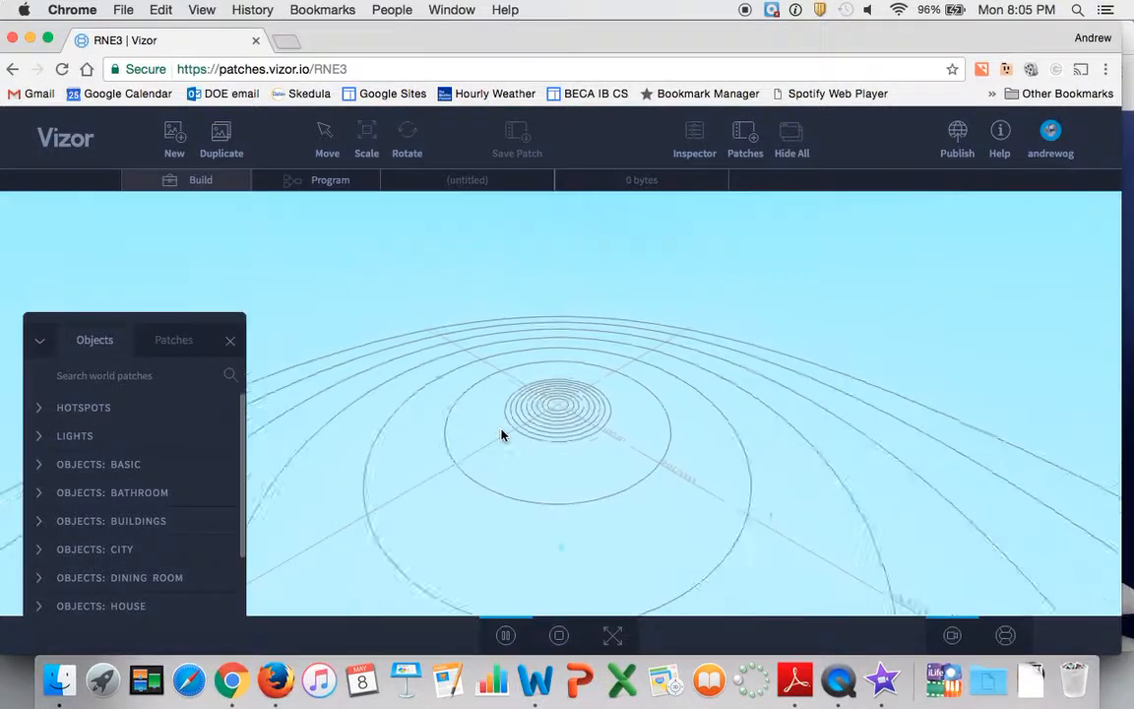
pyautogui.scroll(5, 502, 435)
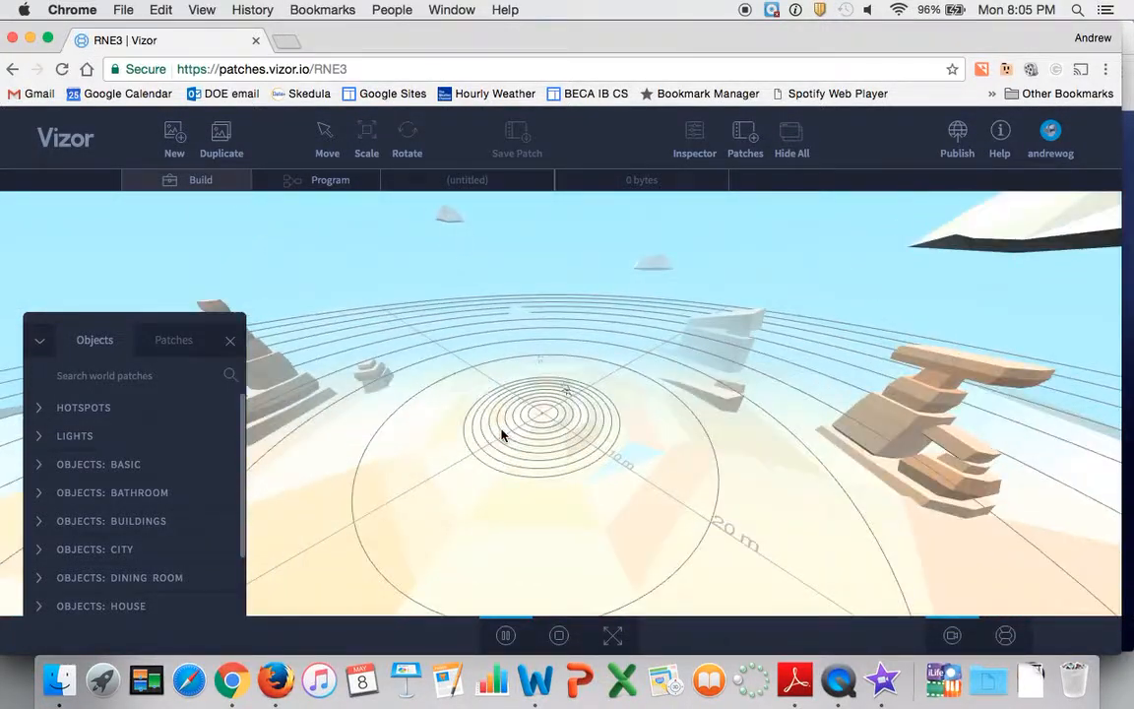
pyautogui.scroll(3, 501, 435)
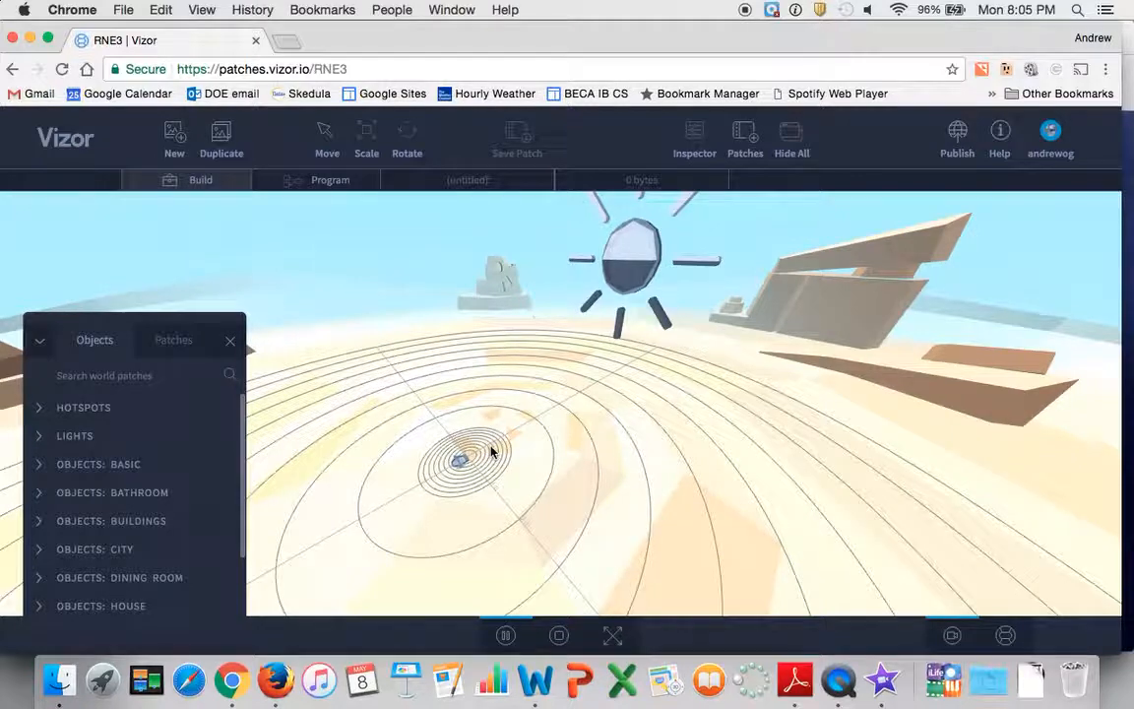
pyautogui.scroll(2, 492, 450)
# Examine the headset-wearing camera figure and the surrounding desert from several angles
pyautogui.moveTo(467, 472); pyautogui.dragTo(556, 407)
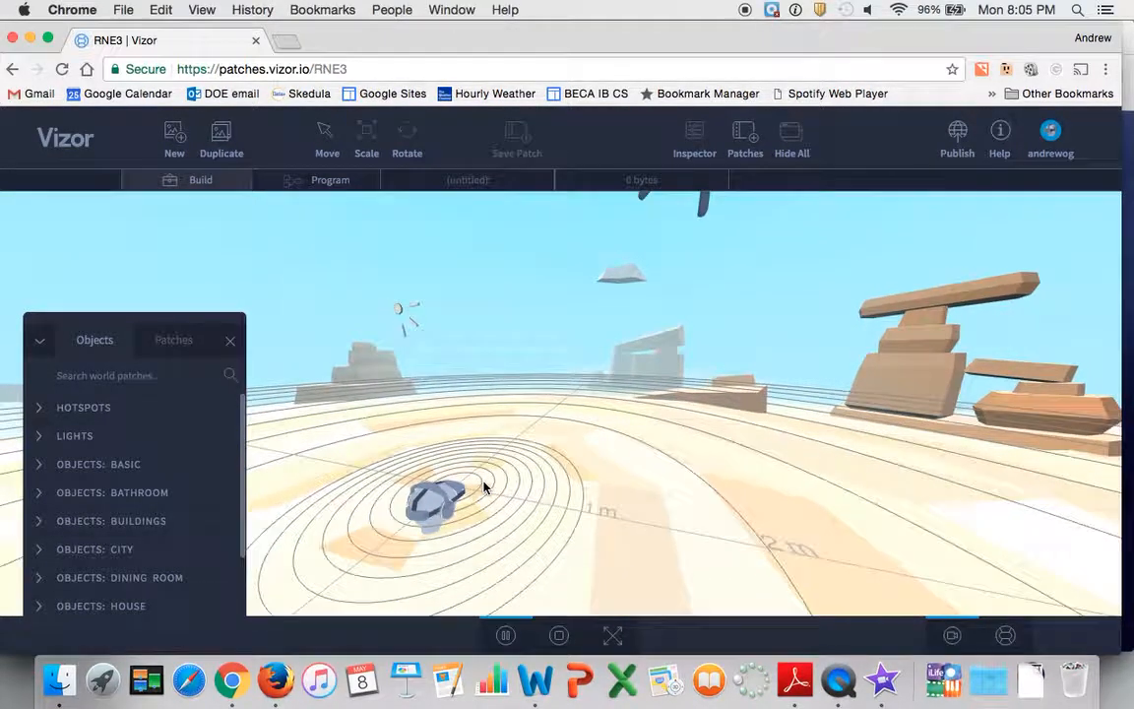
pyautogui.moveTo(507, 468); pyautogui.dragTo(589, 439)
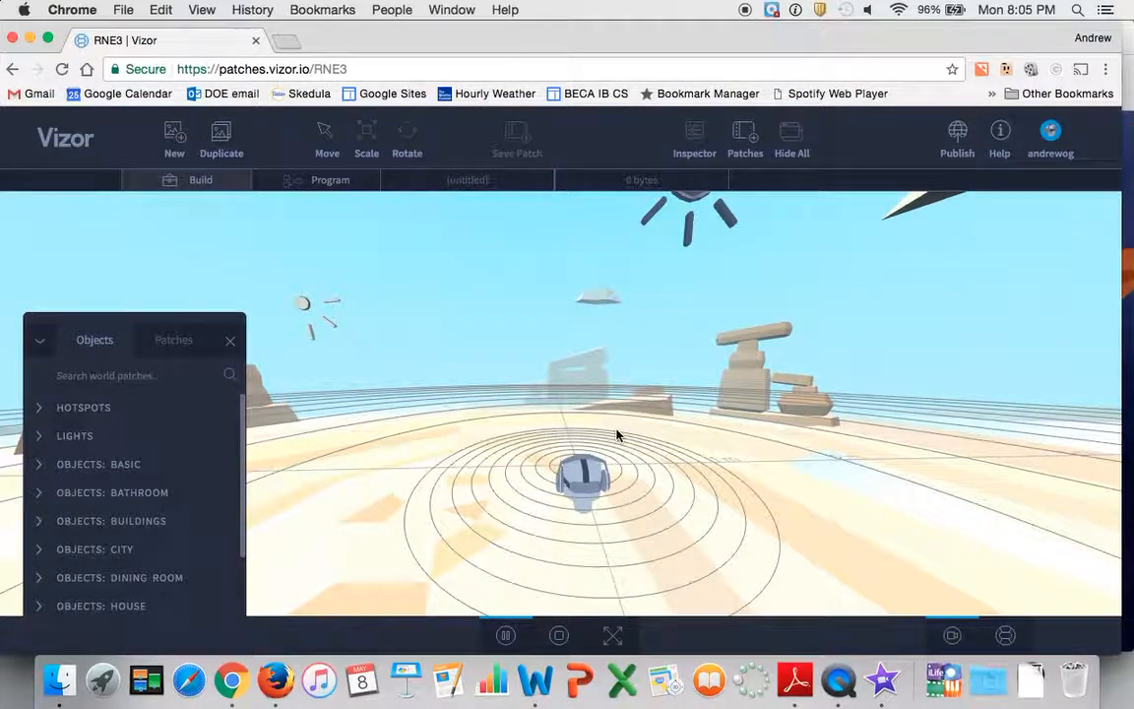
pyautogui.moveTo(616, 433); pyautogui.dragTo(428, 391)
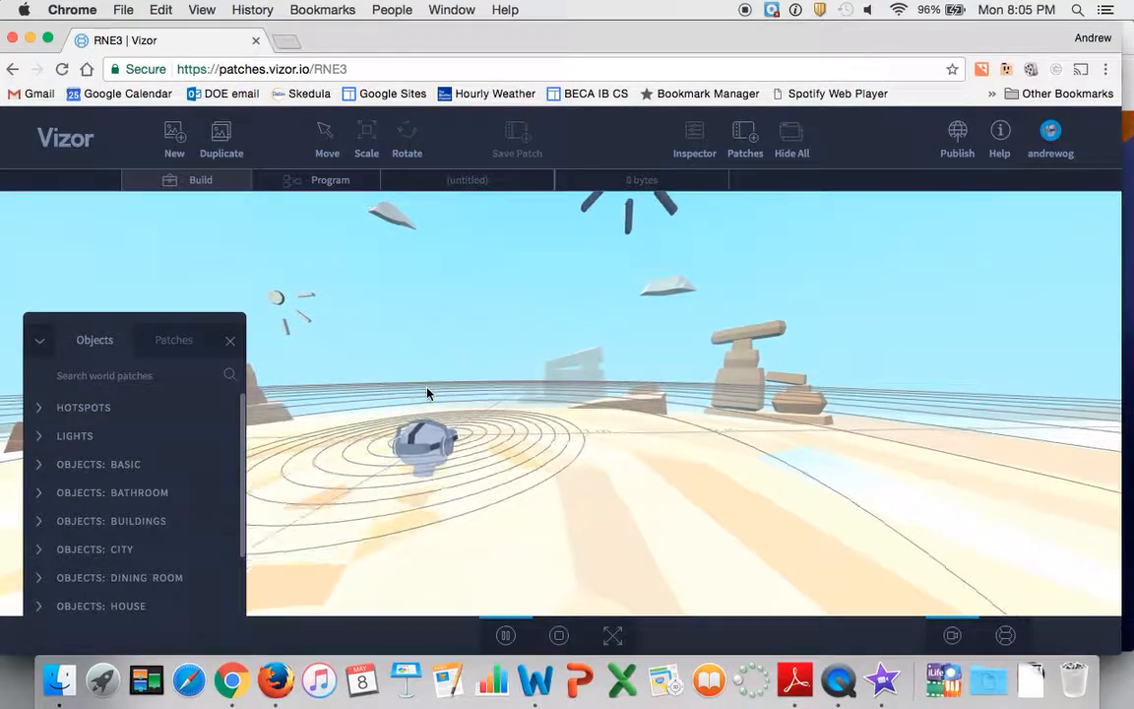
pyautogui.moveTo(518, 370); pyautogui.dragTo(508, 454)
pyautogui.scroll(5, 438, 496)
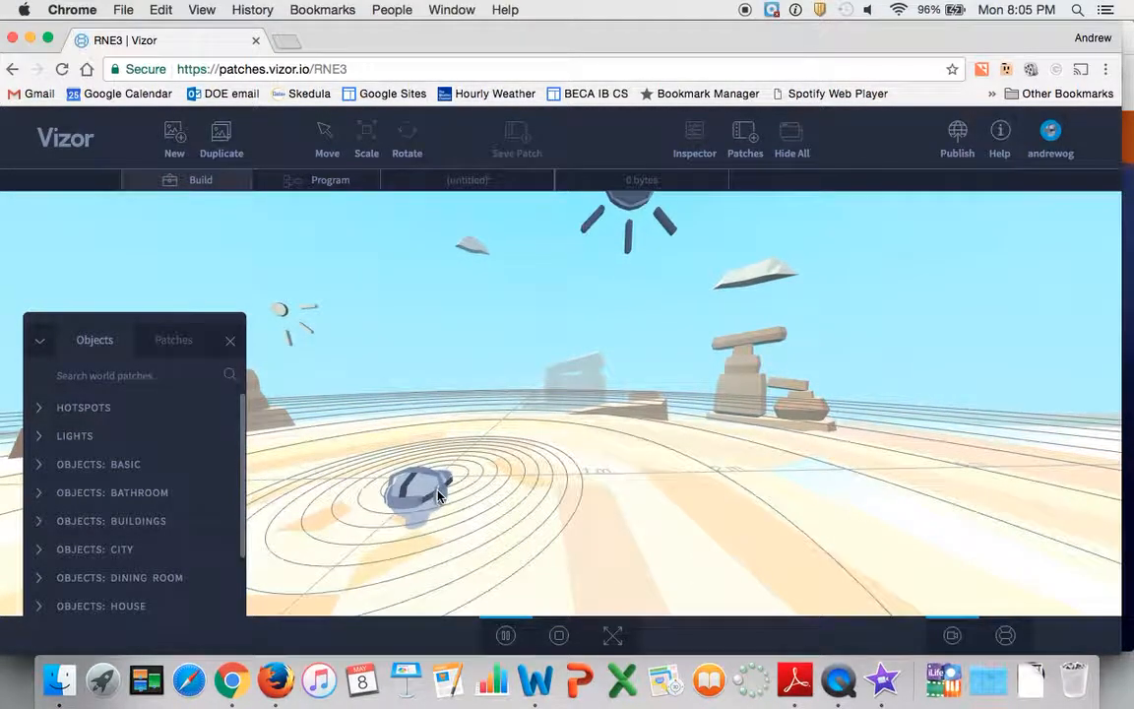
pyautogui.moveTo(473, 495); pyautogui.dragTo(453, 483)
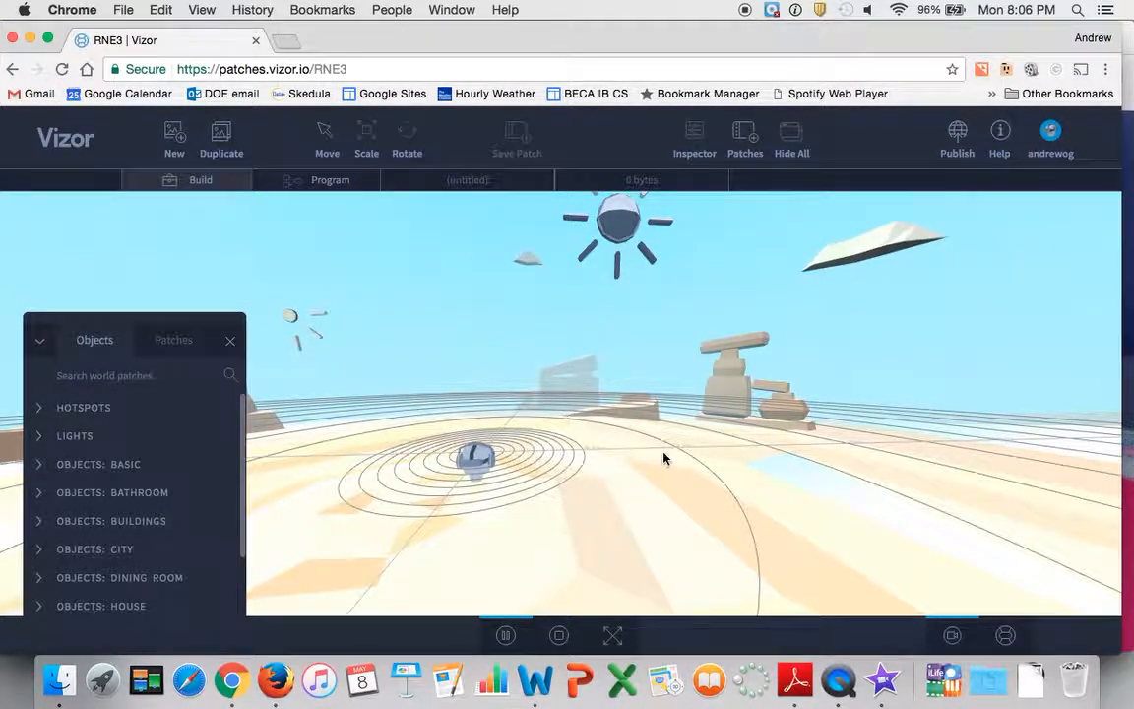
# Collapse the object library, look around the scene through the VR camera, and return to the editor camera
pyautogui.click(40, 343)
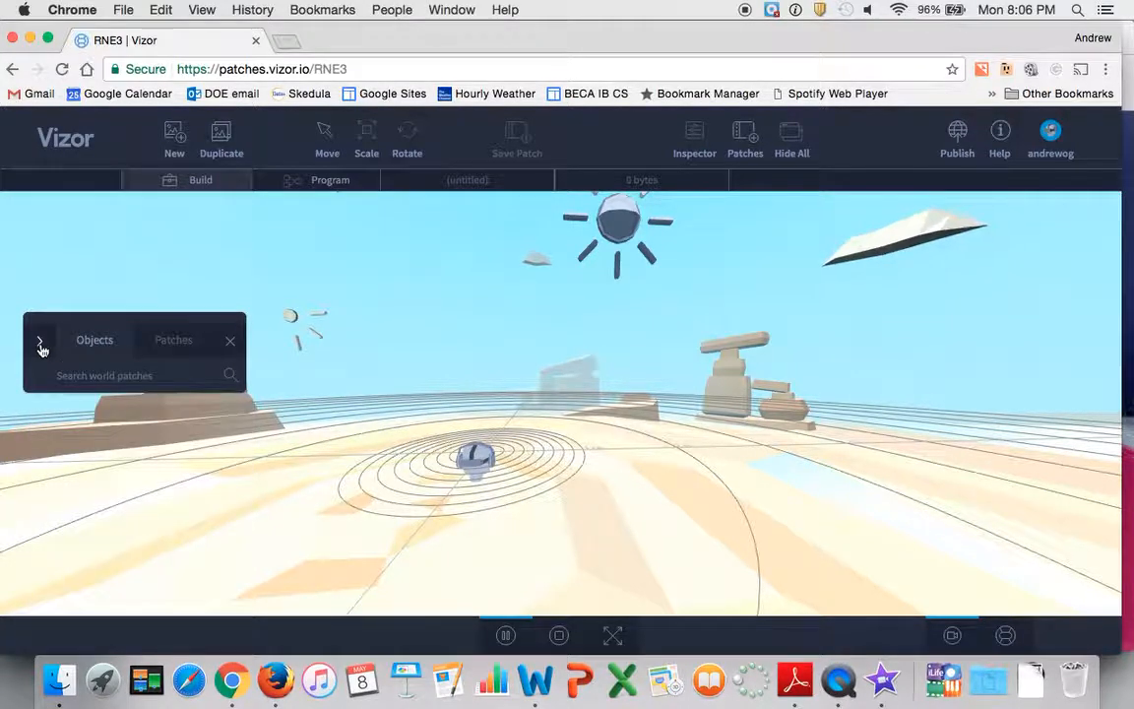
pyautogui.click(1006, 637)
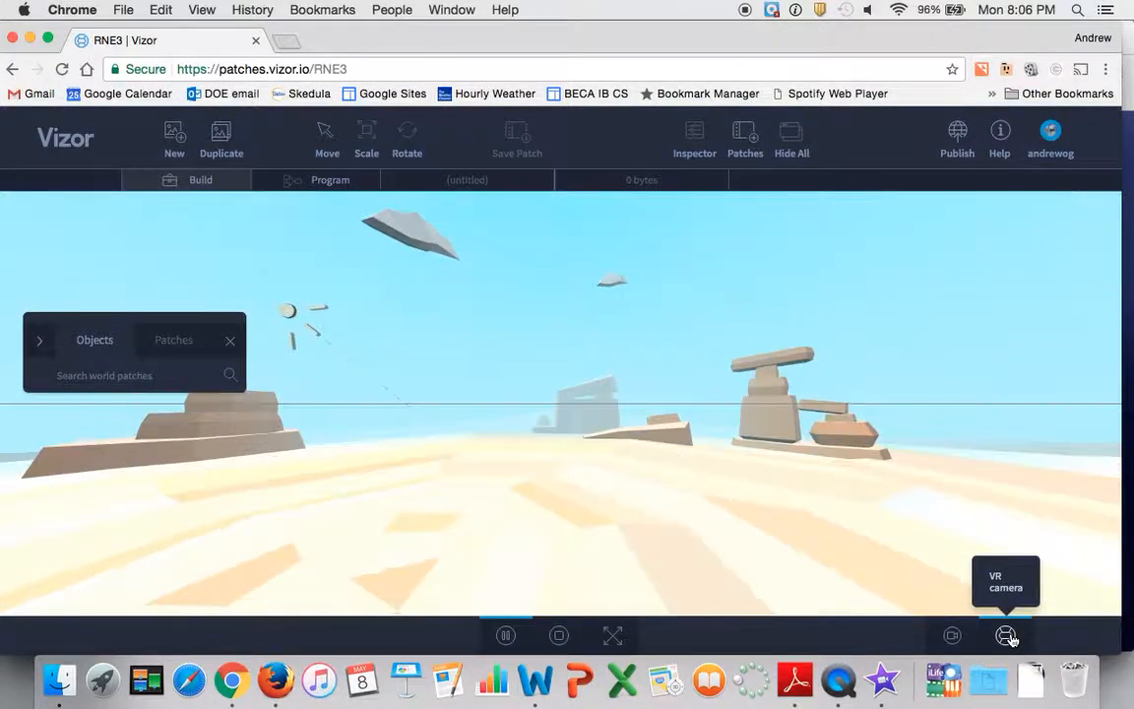
pyautogui.moveTo(729, 382); pyautogui.dragTo(251, 518)
pyautogui.moveTo(647, 524); pyautogui.dragTo(463, 372)
pyautogui.moveTo(718, 448); pyautogui.dragTo(497, 496)
pyautogui.moveTo(821, 470); pyautogui.dragTo(882, 609)
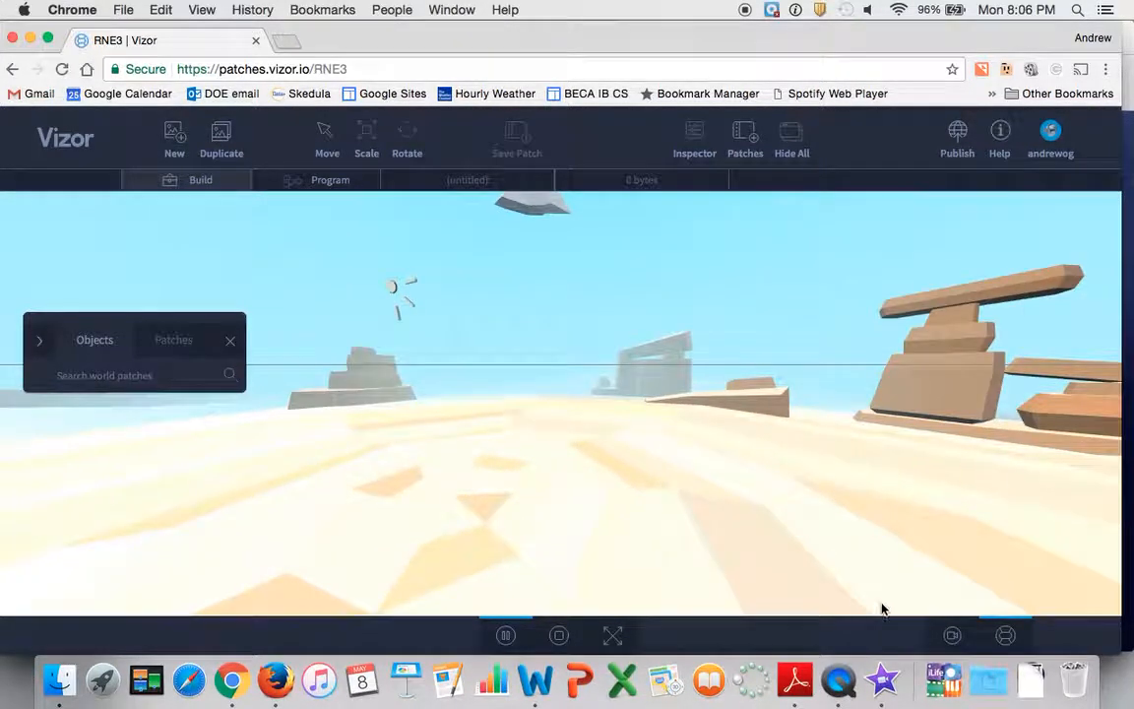
pyautogui.moveTo(704, 507); pyautogui.dragTo(857, 556)
pyautogui.moveTo(778, 473); pyautogui.dragTo(645, 356)
pyautogui.click(952, 634)
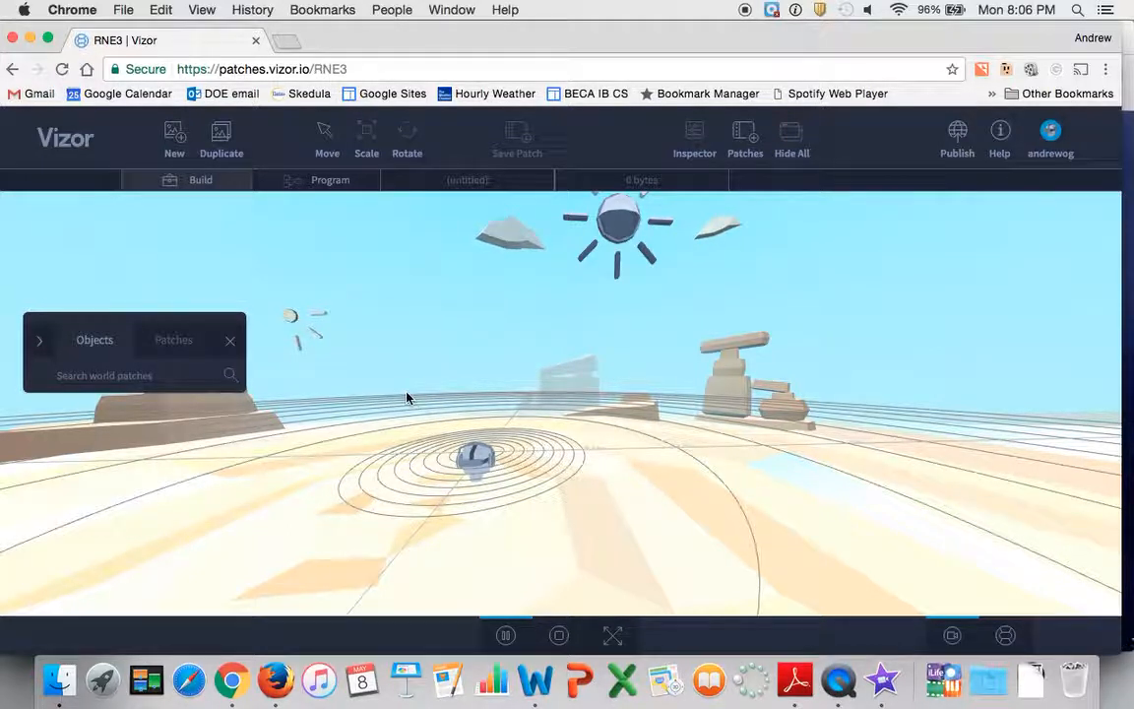
# Move the floating object library higher over the scene and expand its list of object categories
pyautogui.moveTo(407, 398); pyautogui.dragTo(259, 354)
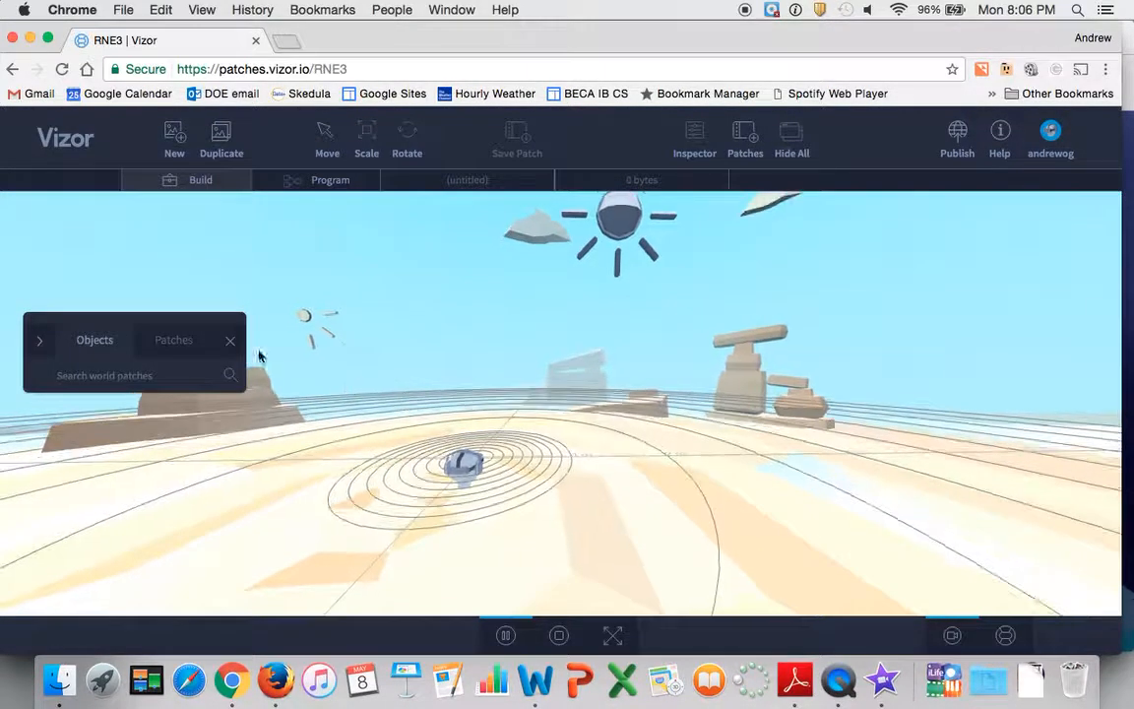
pyautogui.moveTo(148, 320); pyautogui.dragTo(167, 235)
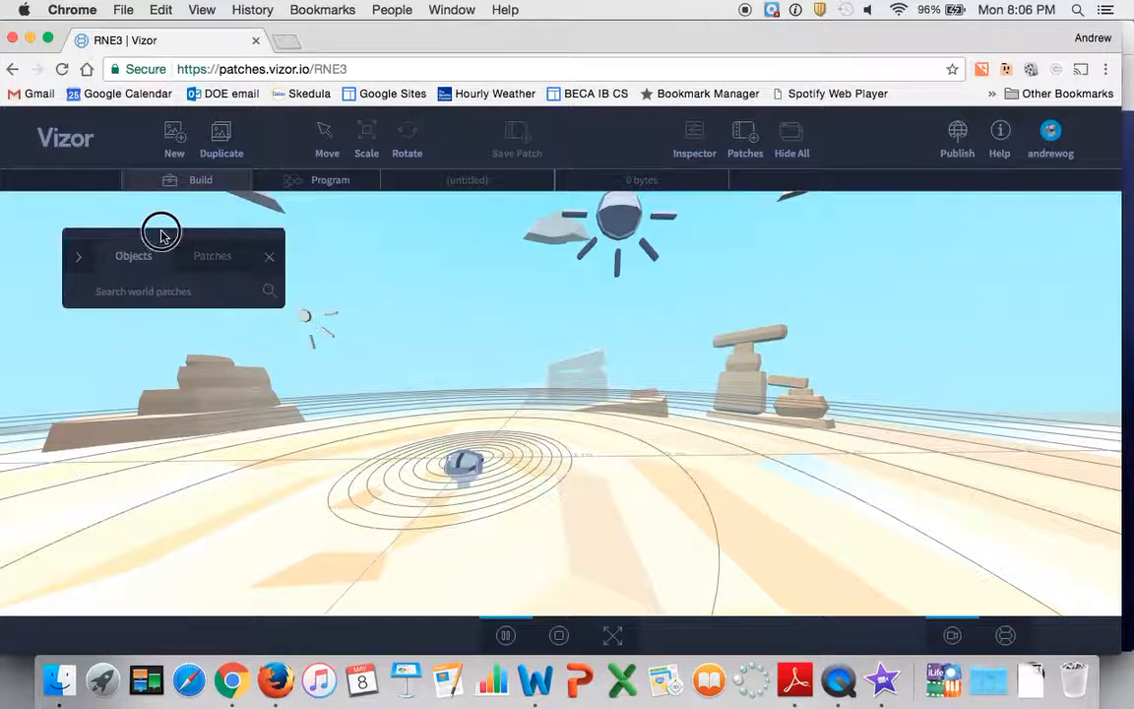
pyautogui.click(77, 261)
pyautogui.click(77, 261)
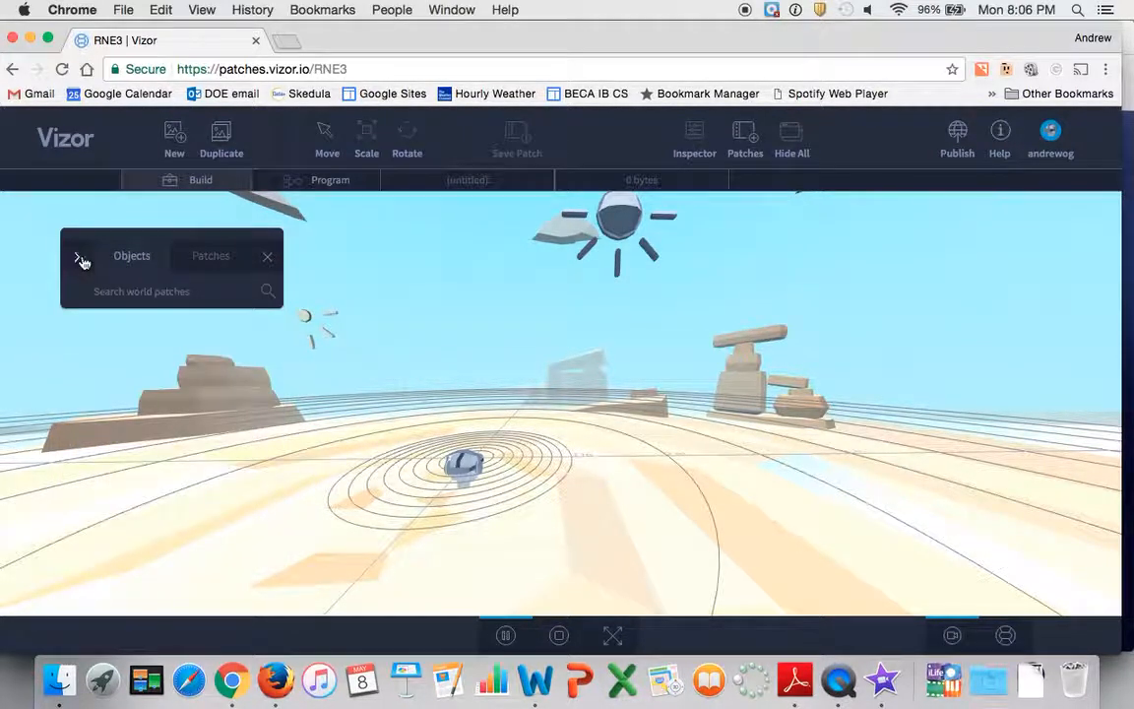
pyautogui.click(142, 263)
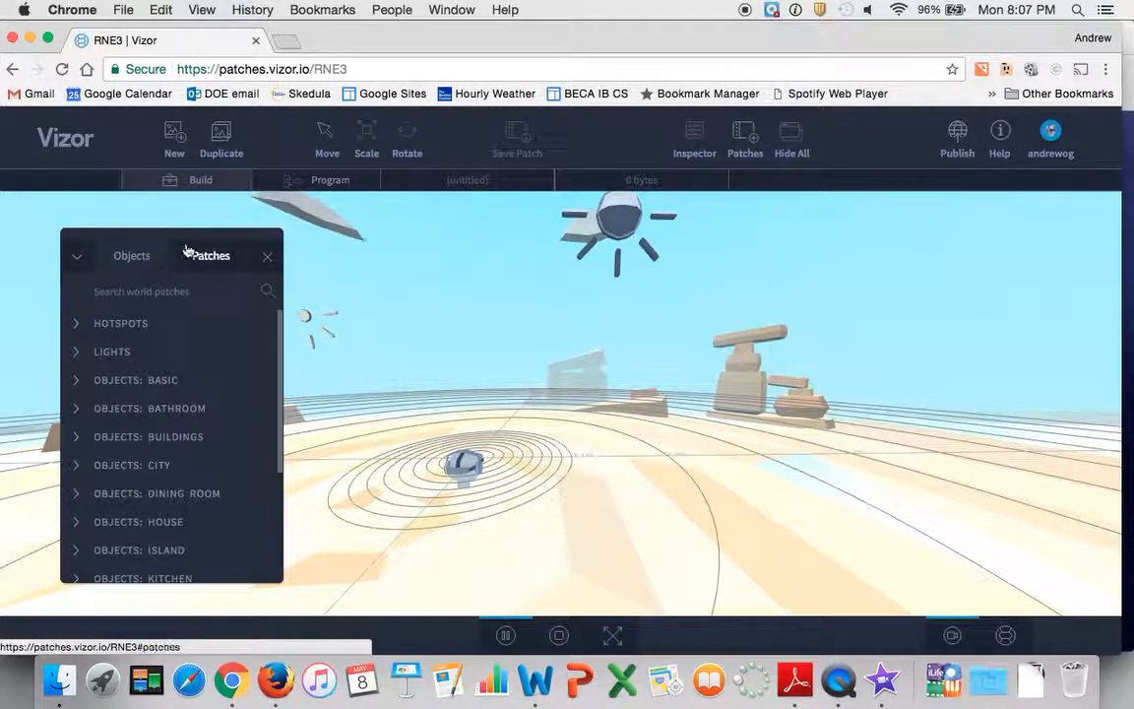
# Move the object library to the edge of the scene, then look at Program mode and return to Build mode
pyautogui.moveTo(174, 236); pyautogui.dragTo(133, 227)
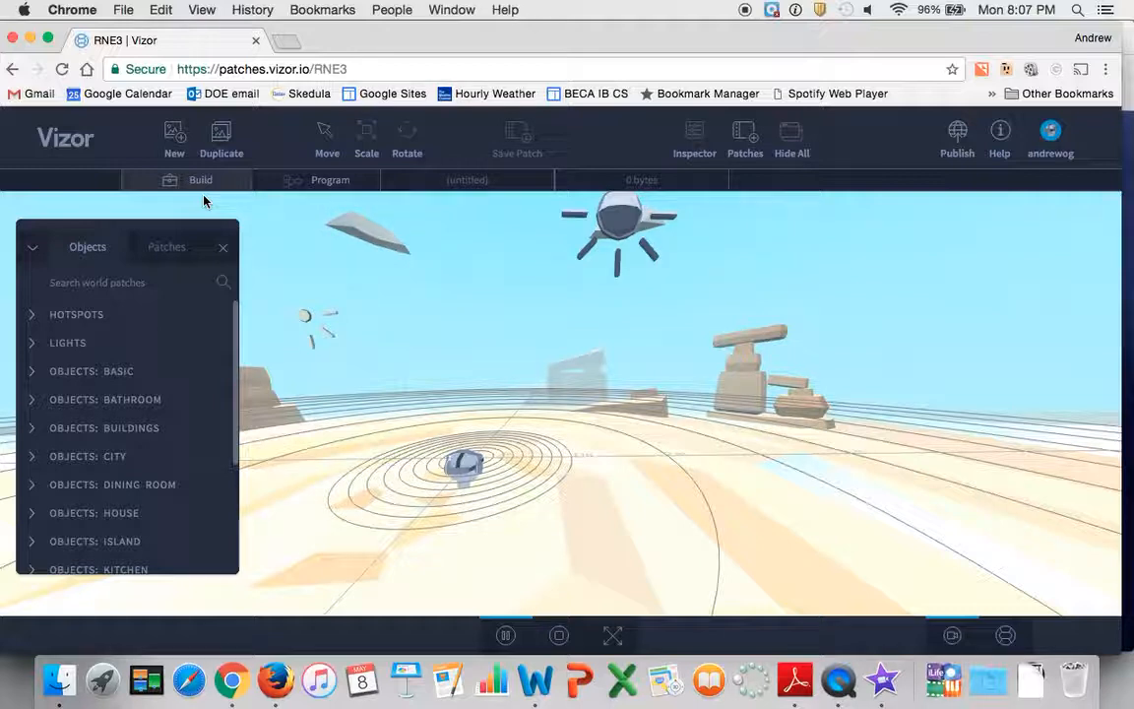
pyautogui.click(301, 185)
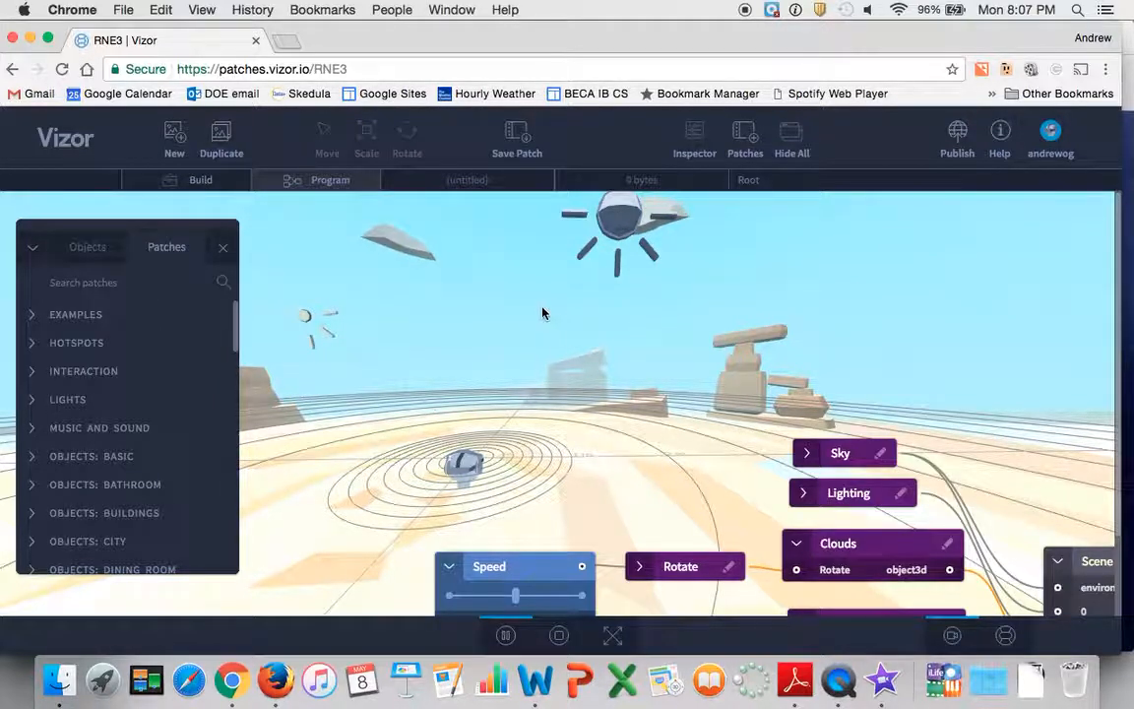
pyautogui.click(209, 180)
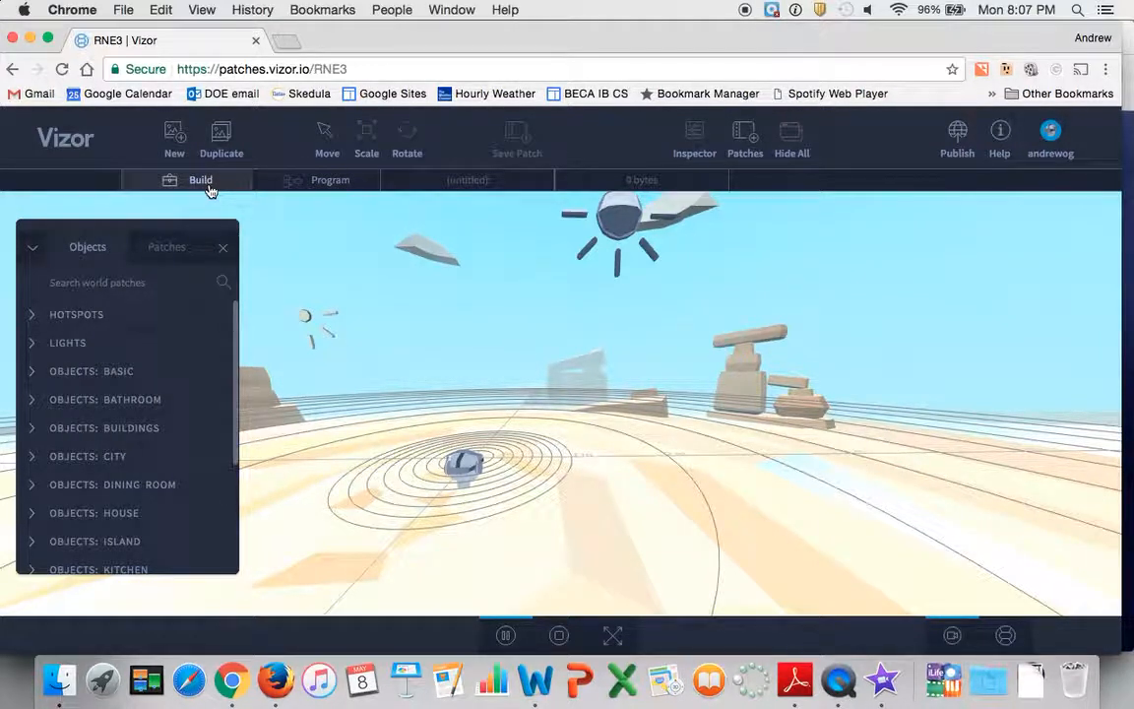
# Add a Box from the basic objects category to the desert scene near the camera figure
pyautogui.click(31, 374)
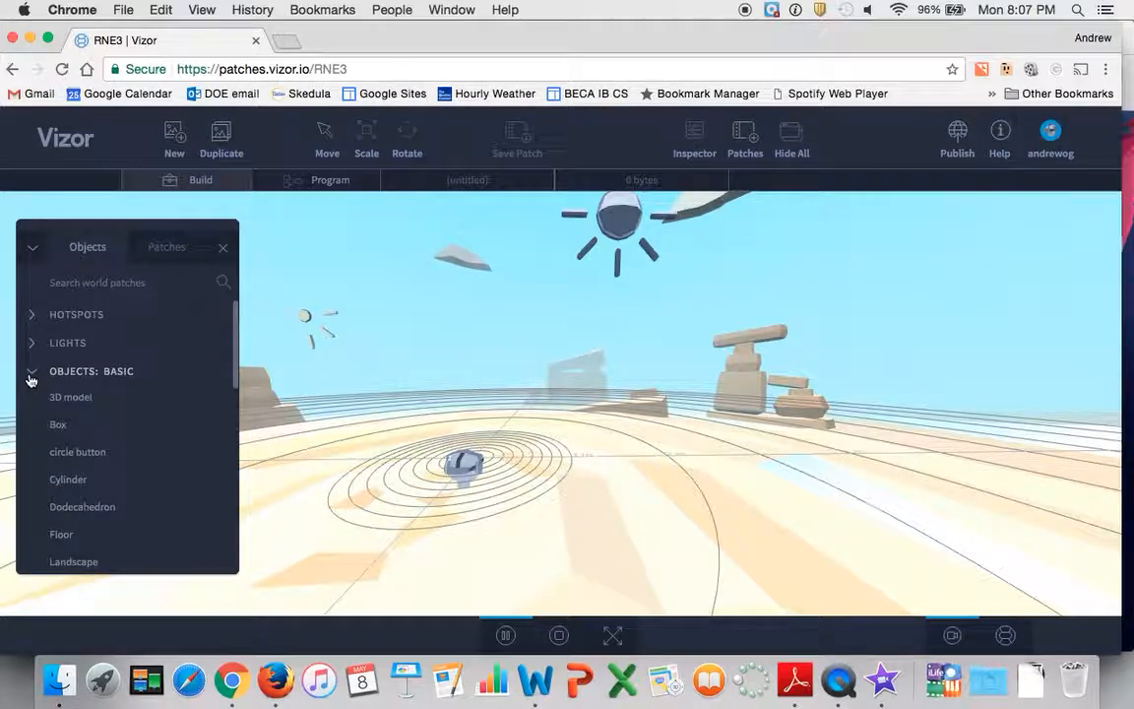
pyautogui.click(59, 425)
pyautogui.moveTo(59, 425); pyautogui.dragTo(633, 505)
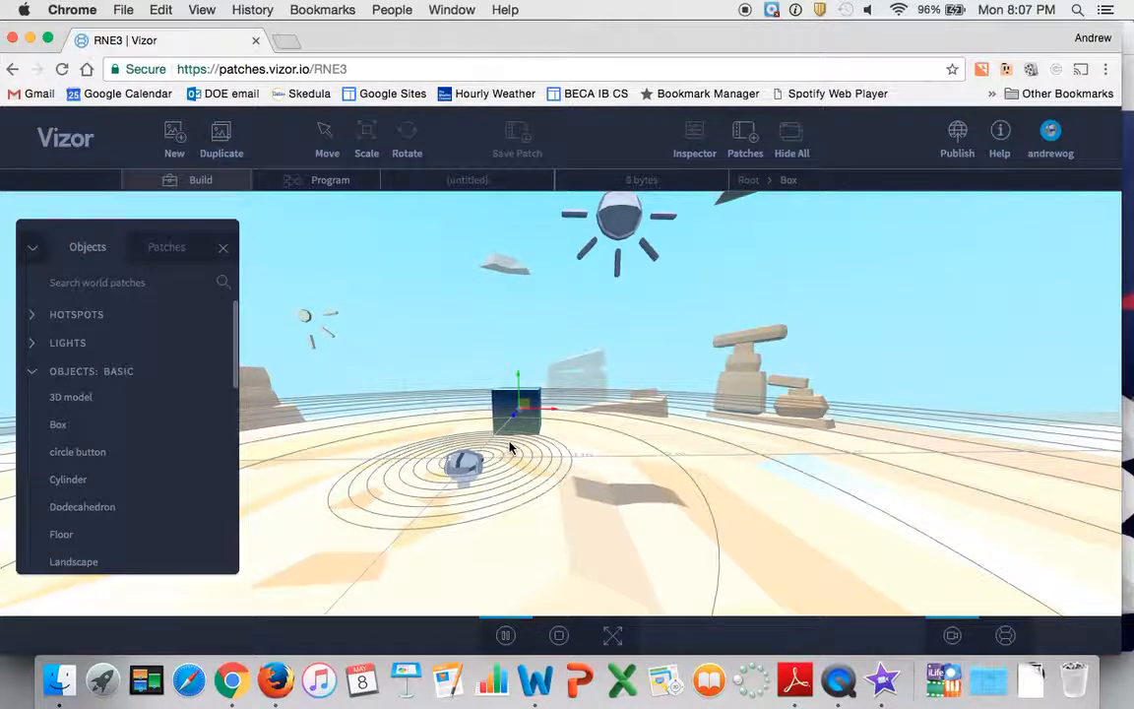
pyautogui.scroll(8, 510, 448)
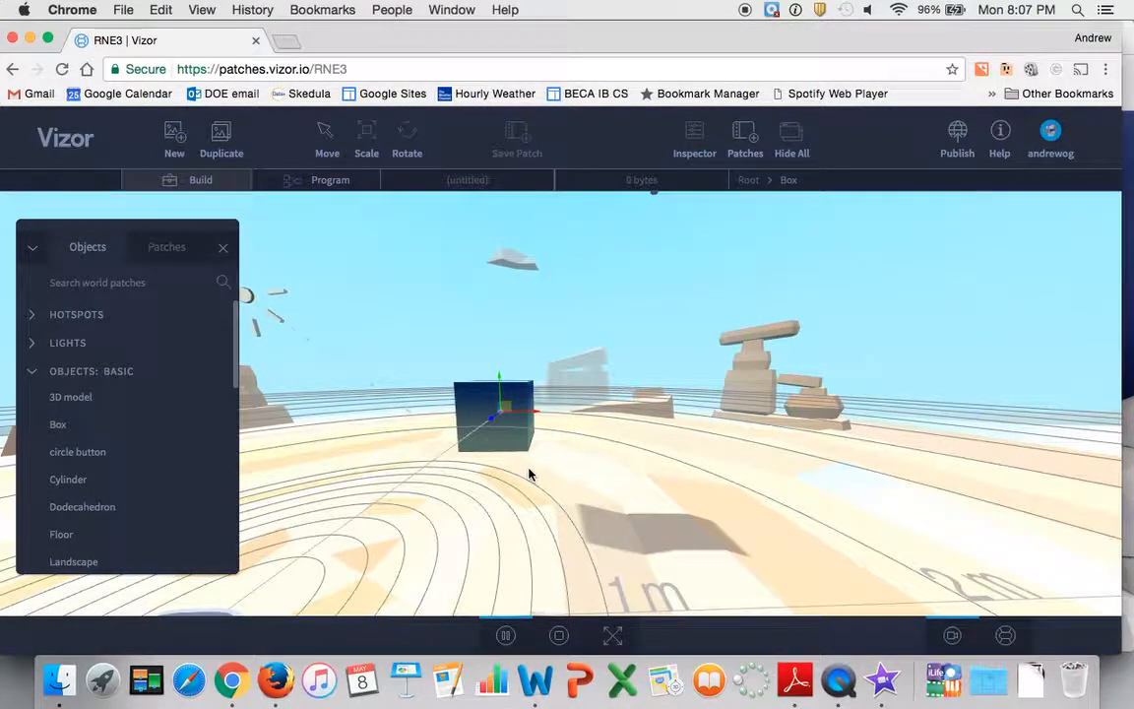
pyautogui.scroll(-5, 528, 475)
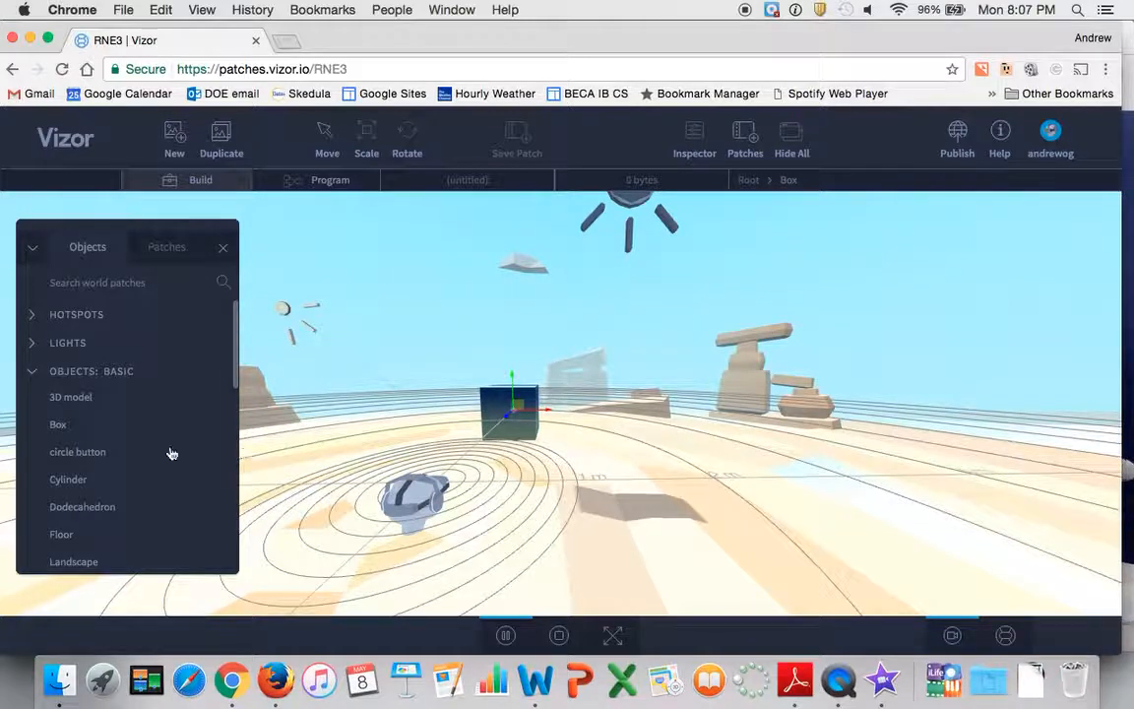
# Add Building 6 from the buildings category to the scene
pyautogui.scroll(-5, 138, 444)
pyautogui.scroll(-4, 139, 444)
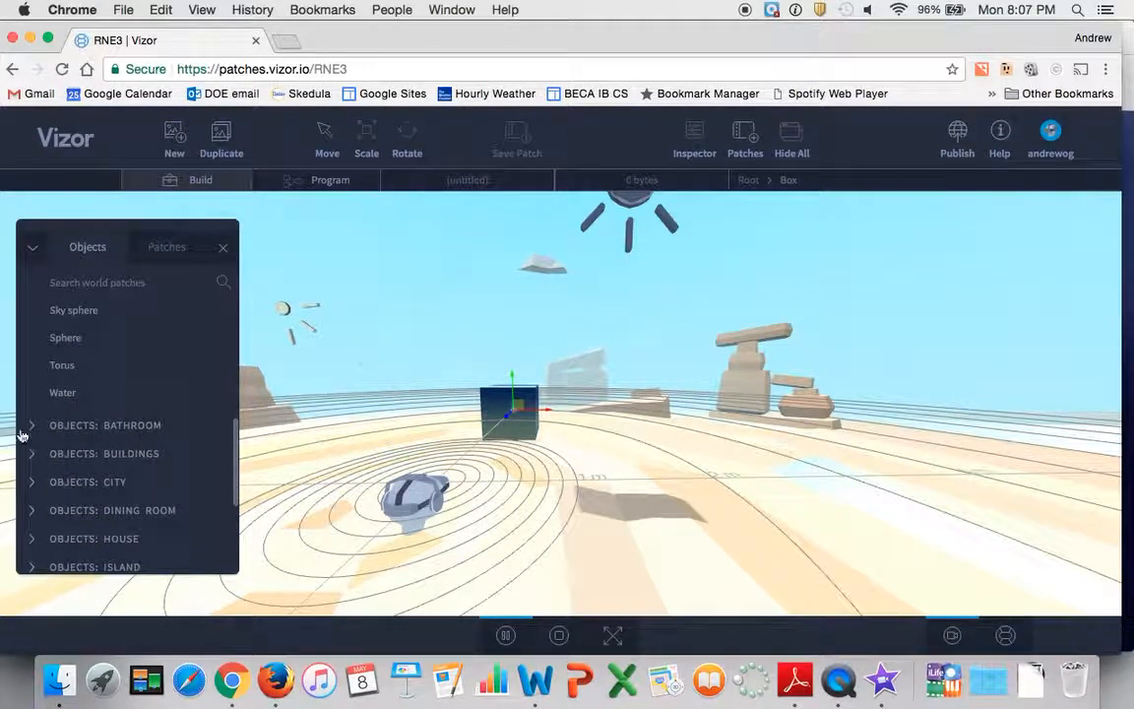
pyautogui.click(33, 455)
pyautogui.scroll(-3, 66, 446)
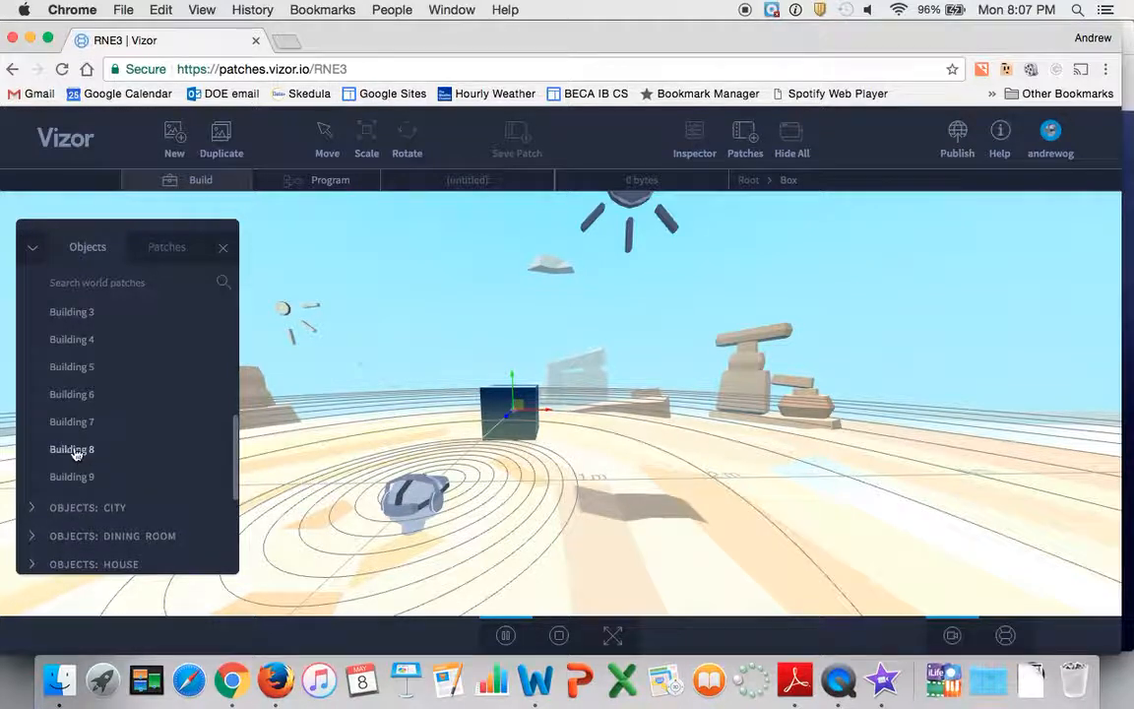
pyautogui.click(67, 398)
pyautogui.moveTo(67, 401); pyautogui.dragTo(748, 490)
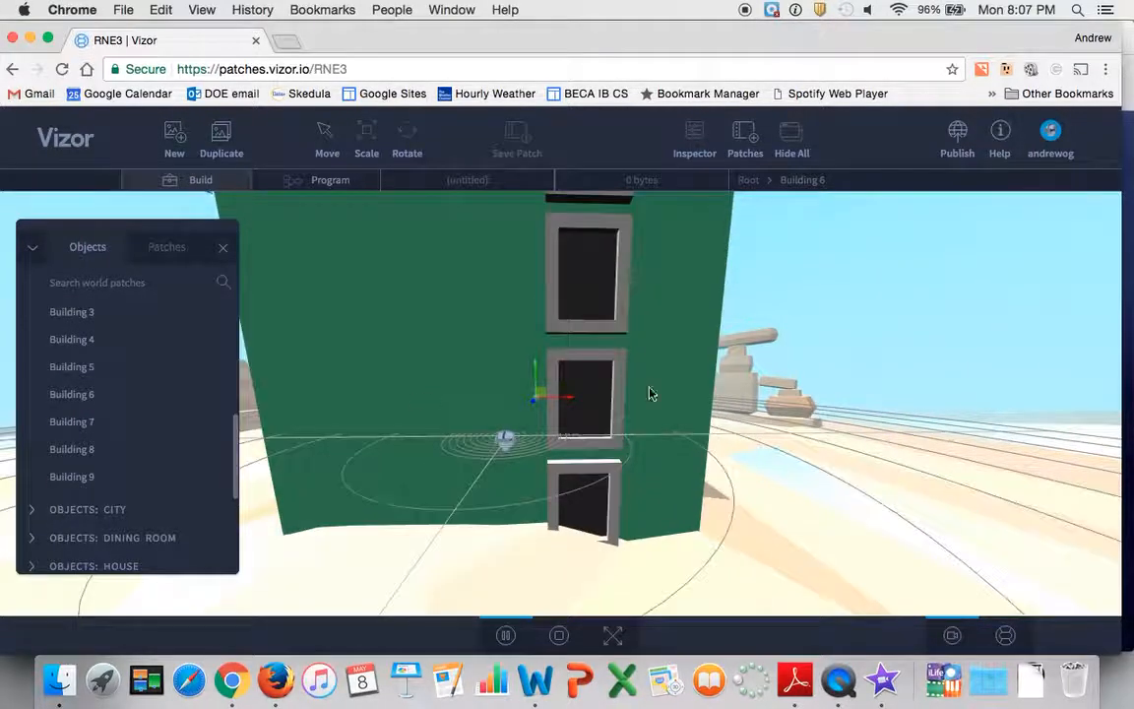
# Move the green building clear of the box and camera figure, shifting it along its red, green and blue axes
pyautogui.click(581, 375)
pyautogui.moveTo(581, 375); pyautogui.dragTo(888, 369)
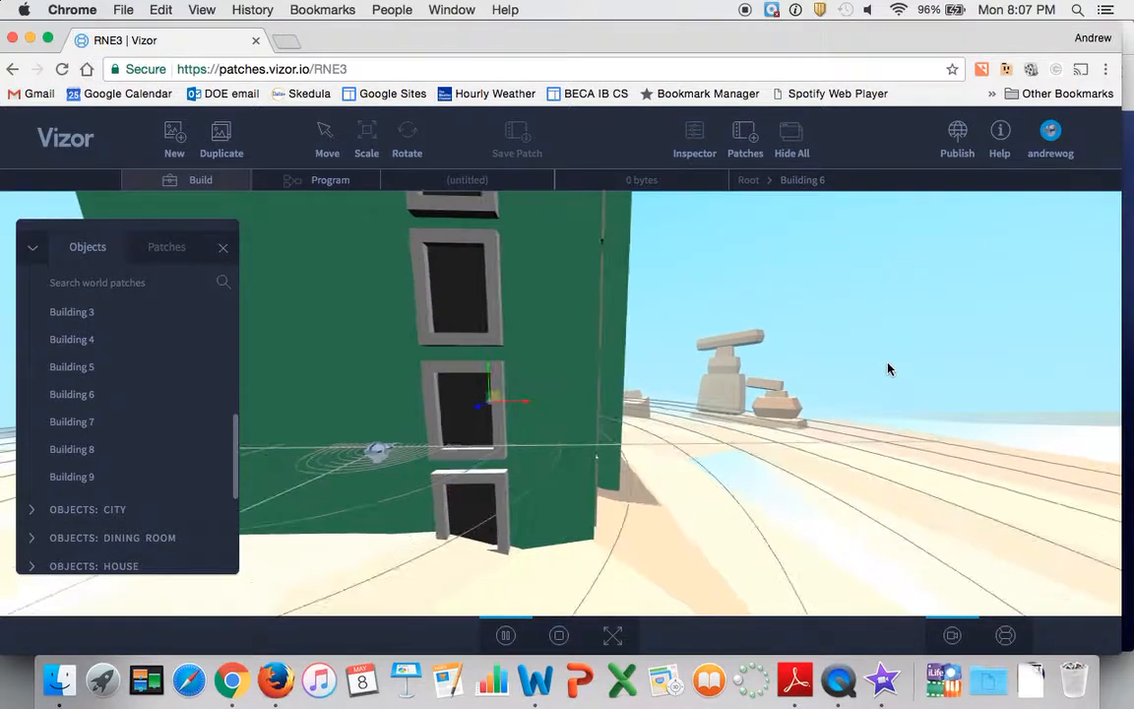
pyautogui.moveTo(631, 377); pyautogui.dragTo(759, 391)
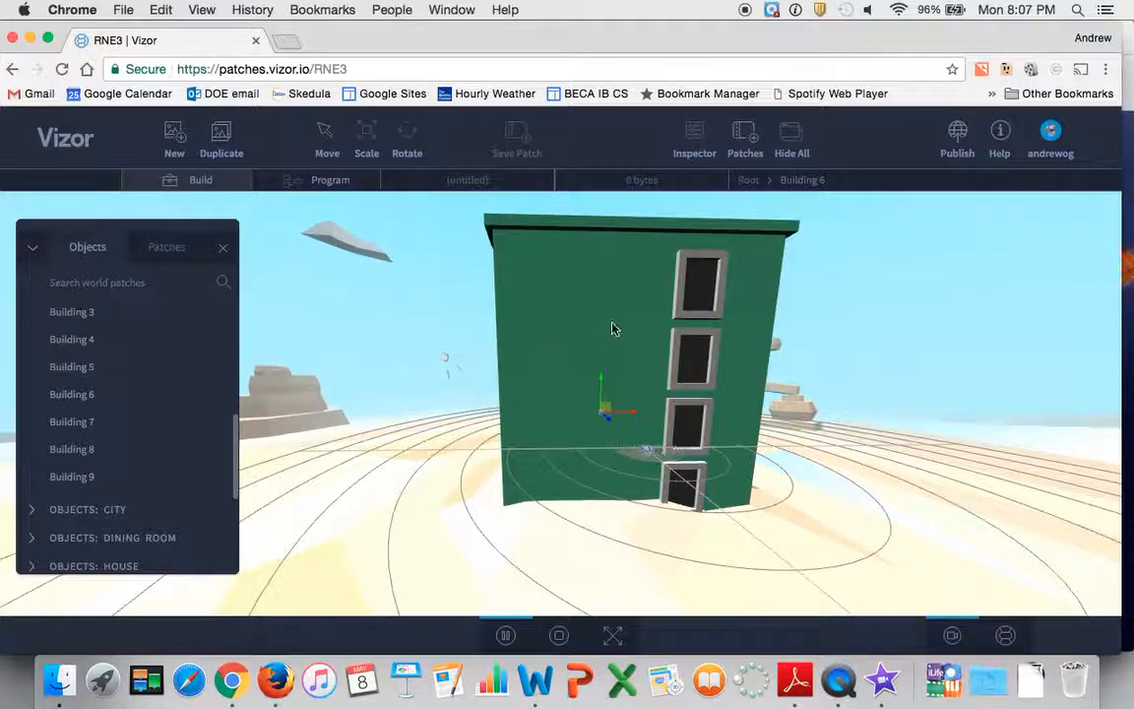
pyautogui.moveTo(564, 413); pyautogui.dragTo(591, 435)
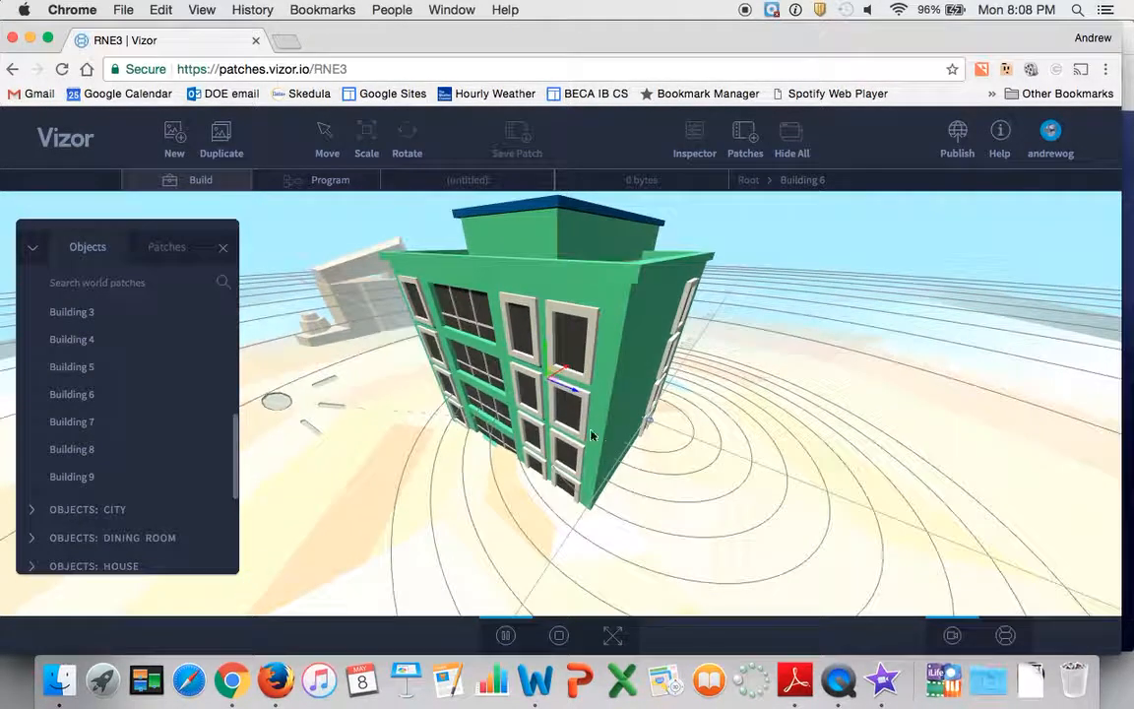
pyautogui.moveTo(622, 387); pyautogui.dragTo(589, 399)
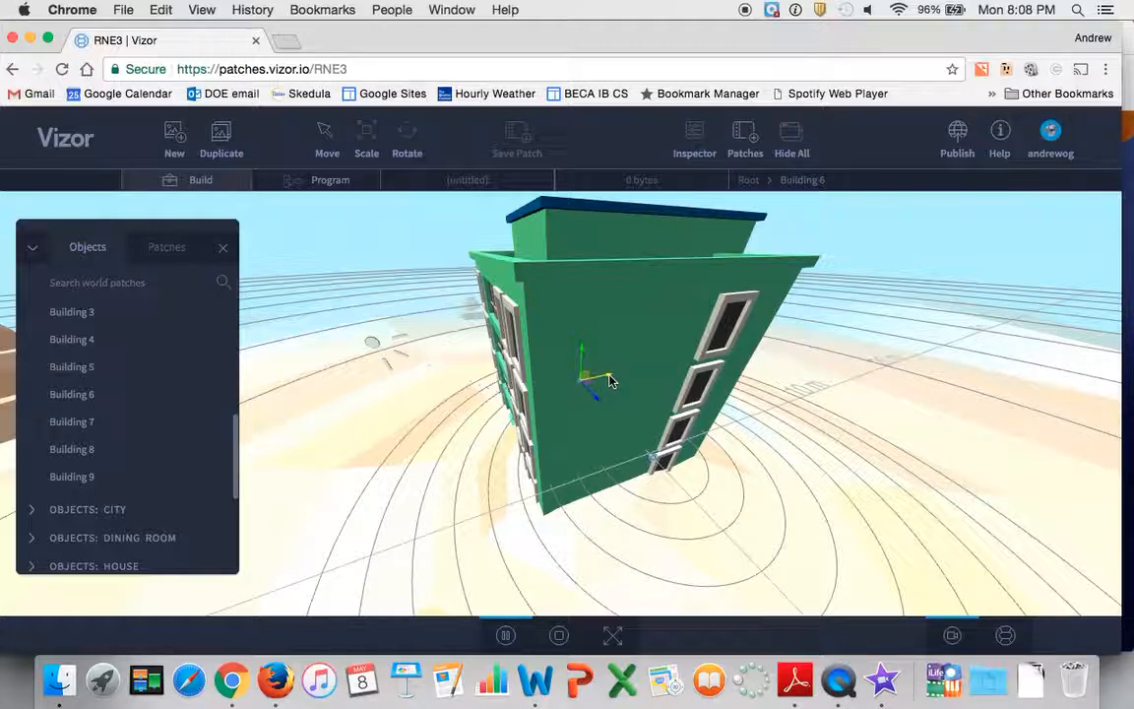
pyautogui.moveTo(607, 380); pyautogui.dragTo(502, 452)
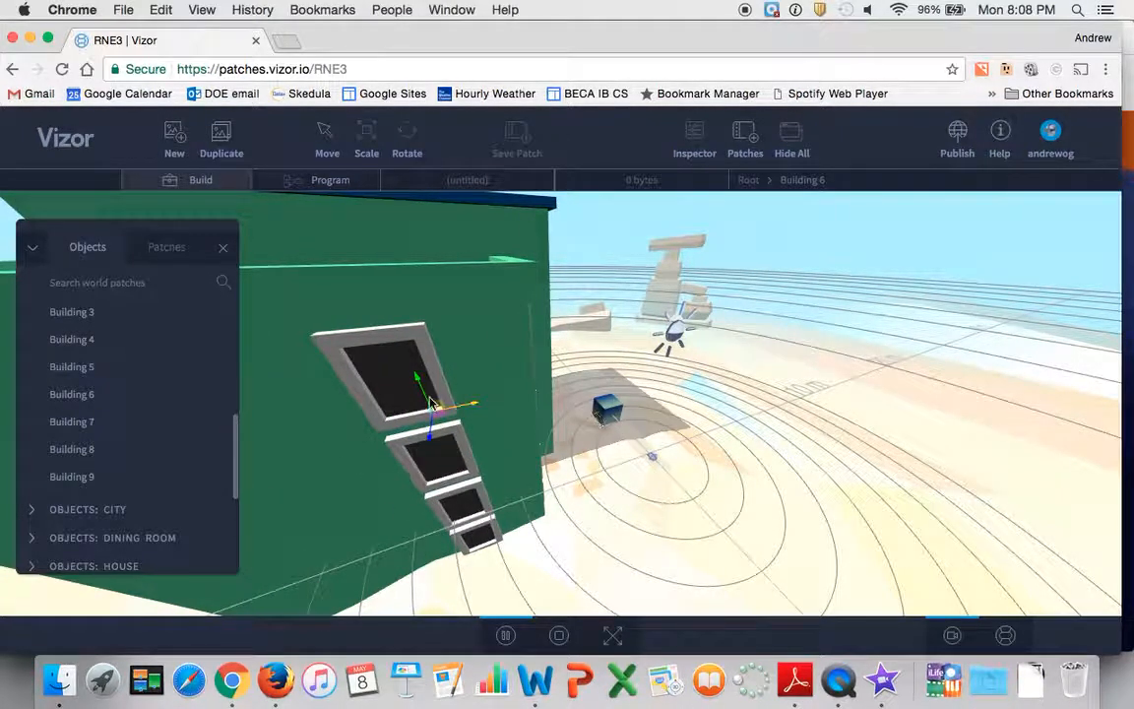
pyautogui.moveTo(415, 382); pyautogui.dragTo(423, 355)
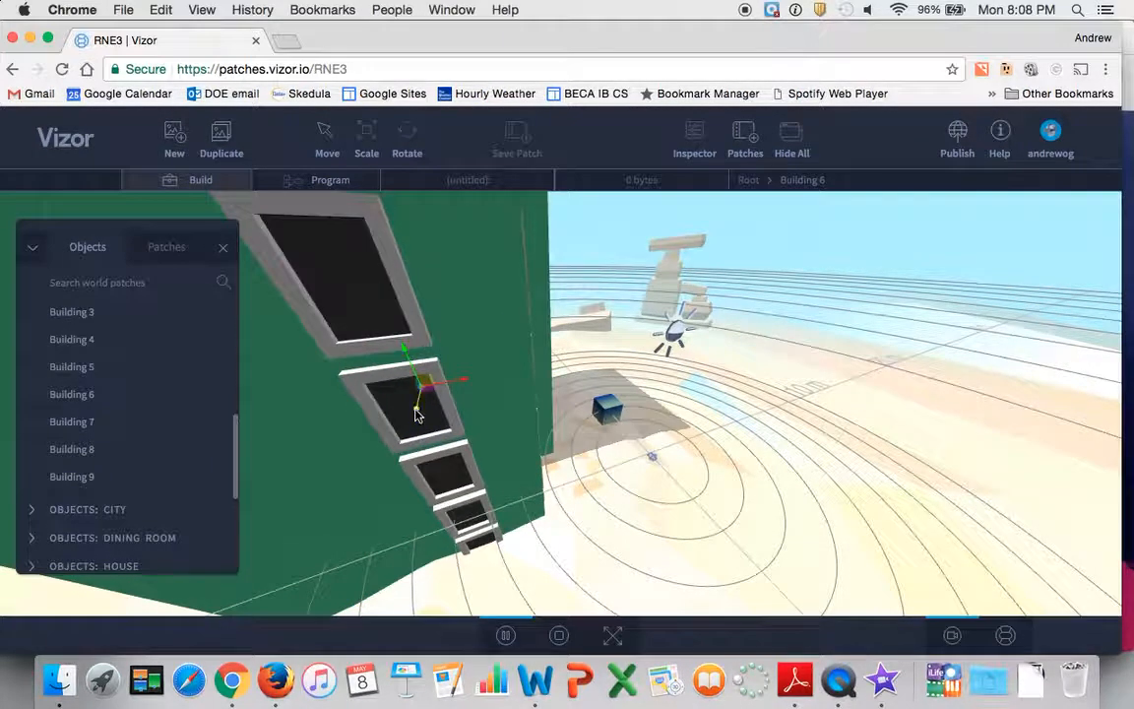
pyautogui.moveTo(418, 416); pyautogui.dragTo(414, 374)
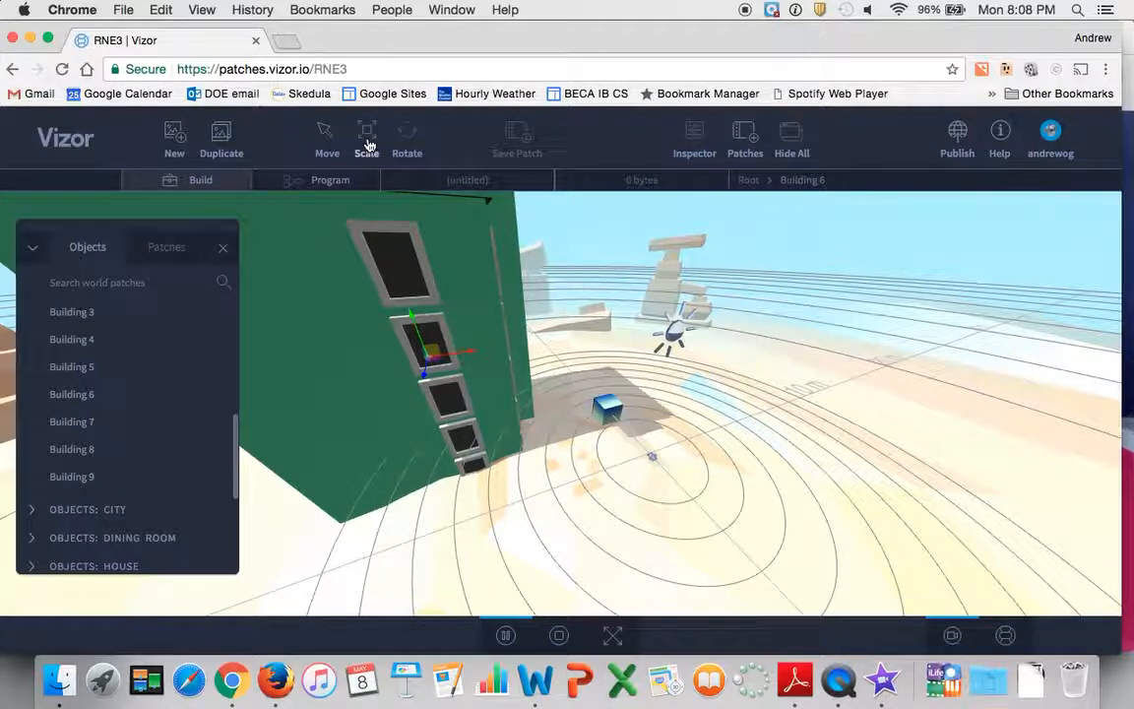
# Scale the green building down, reducing its height and overall size
pyautogui.click(324, 137)
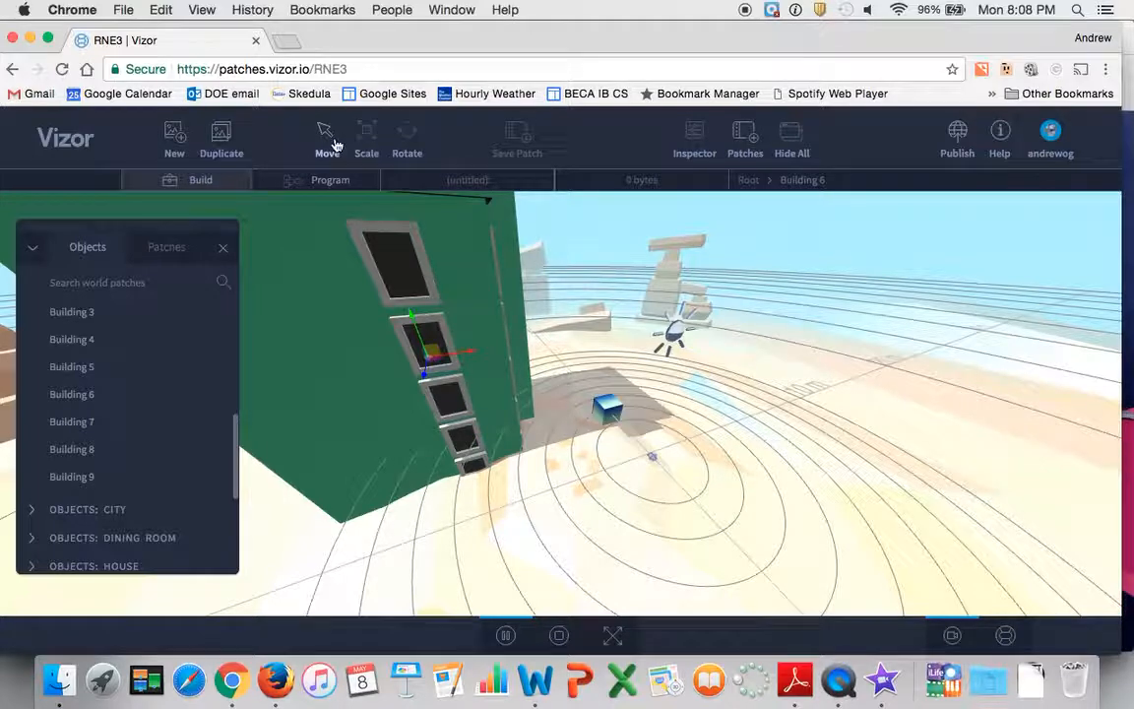
pyautogui.press('r')
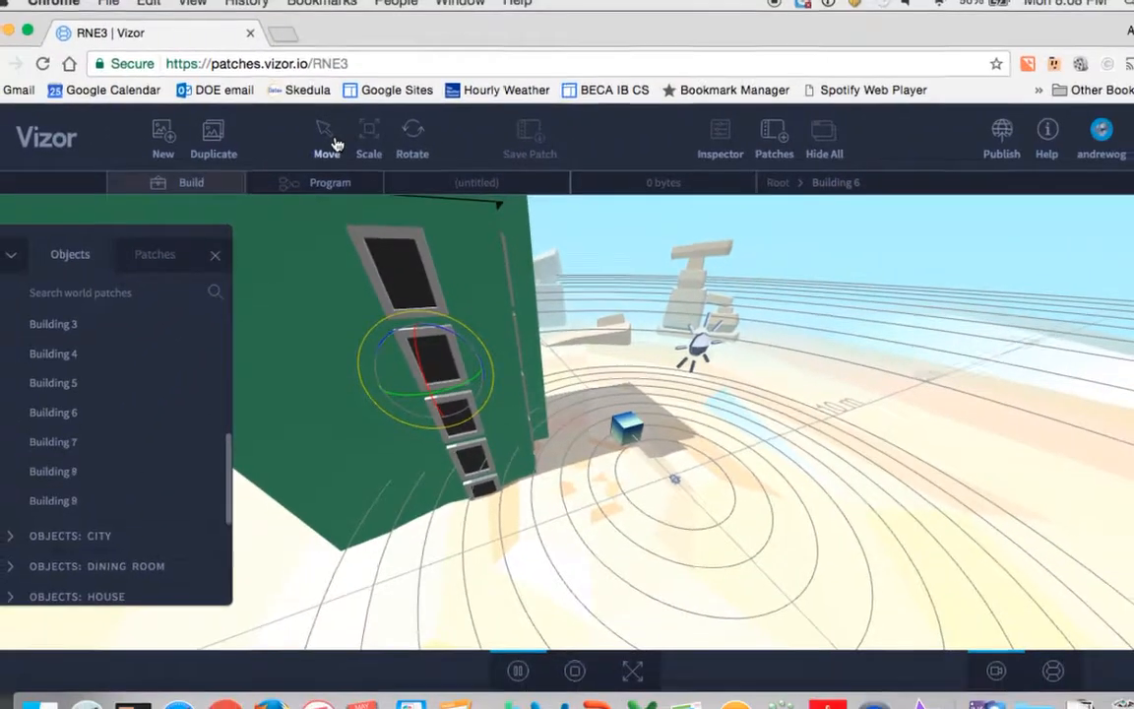
pyautogui.click(335, 153)
pyautogui.click(366, 146)
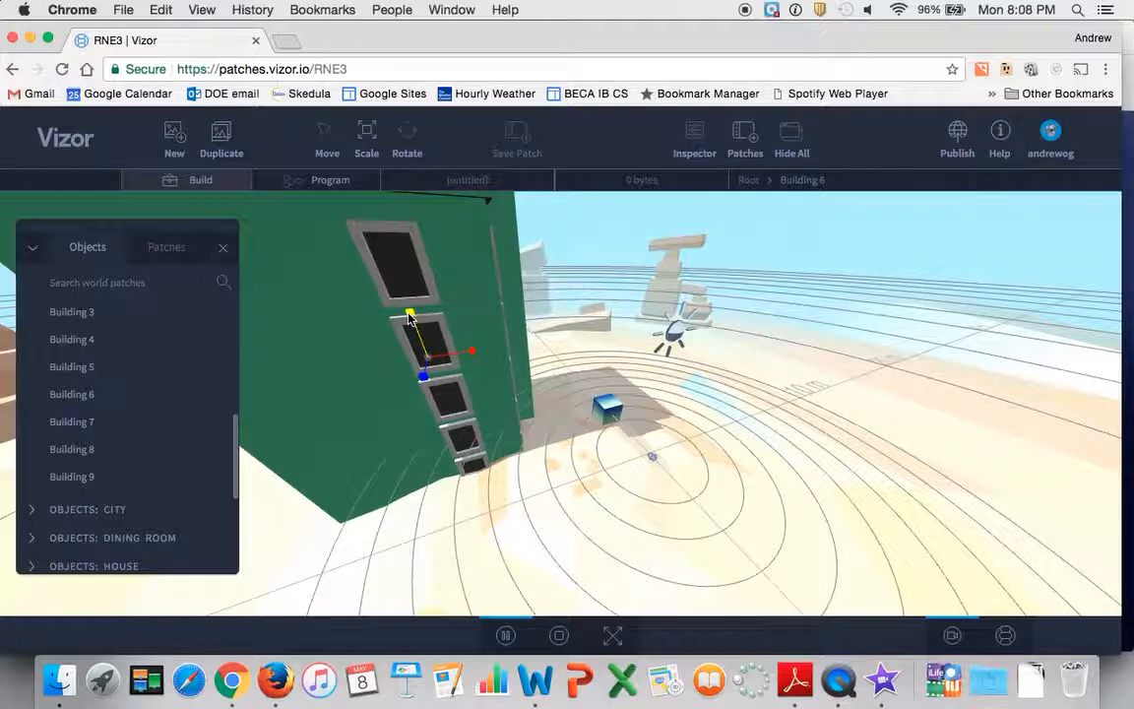
pyautogui.moveTo(409, 315)
pyautogui.mouseDown()
pyautogui.moveTo(399, 293)
pyautogui.moveTo(411, 355)
pyautogui.moveTo(398, 323)
pyautogui.mouseUp()
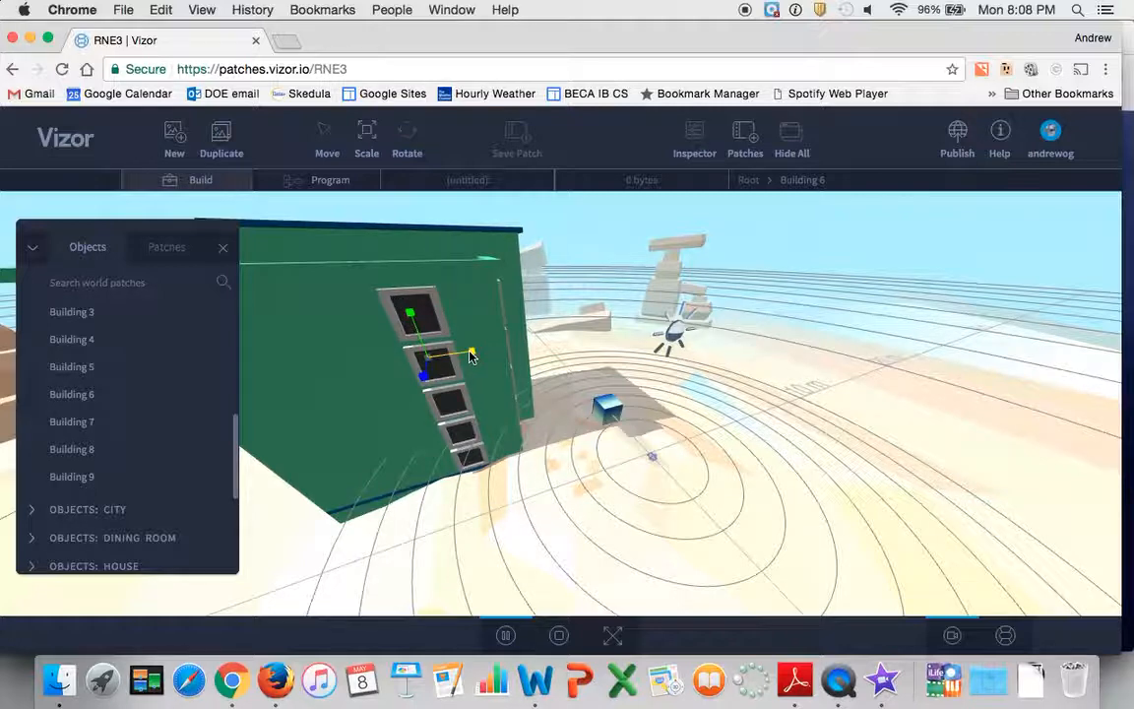
pyautogui.moveTo(480, 354); pyautogui.dragTo(421, 370)
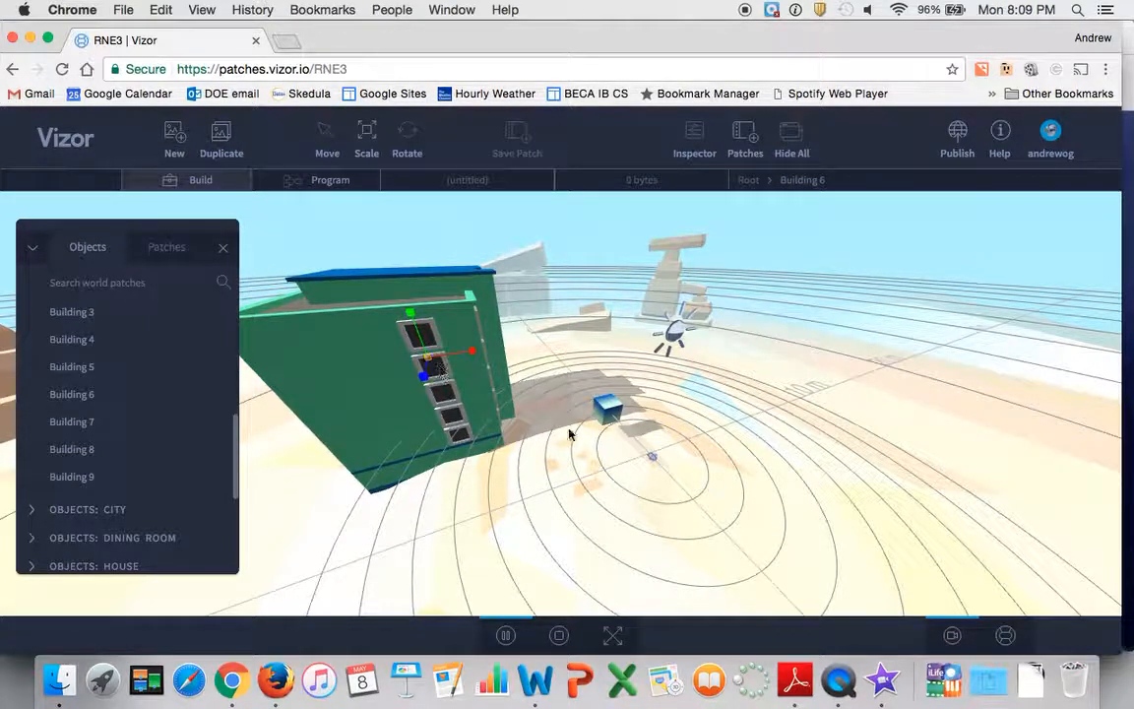
# Scale the blue box up to several times its size and stretch it slightly in height
pyautogui.click(608, 412)
pyautogui.scroll(4, 622, 473)
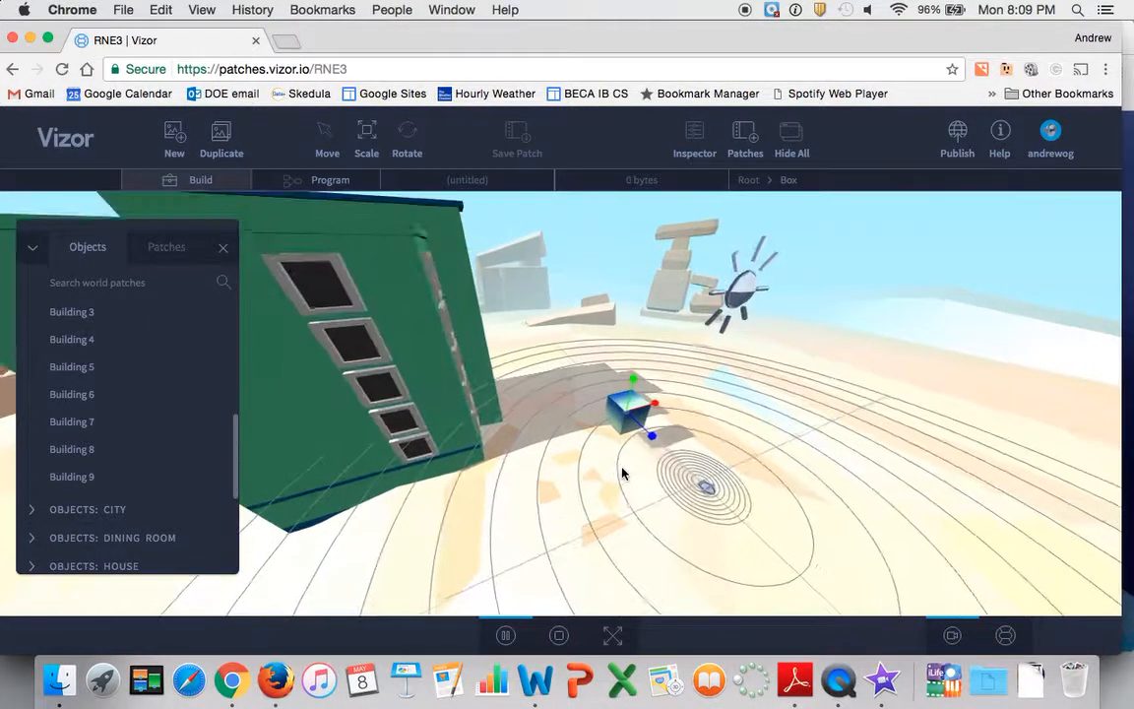
pyautogui.scroll(3, 623, 472)
pyautogui.scroll(3, 631, 418)
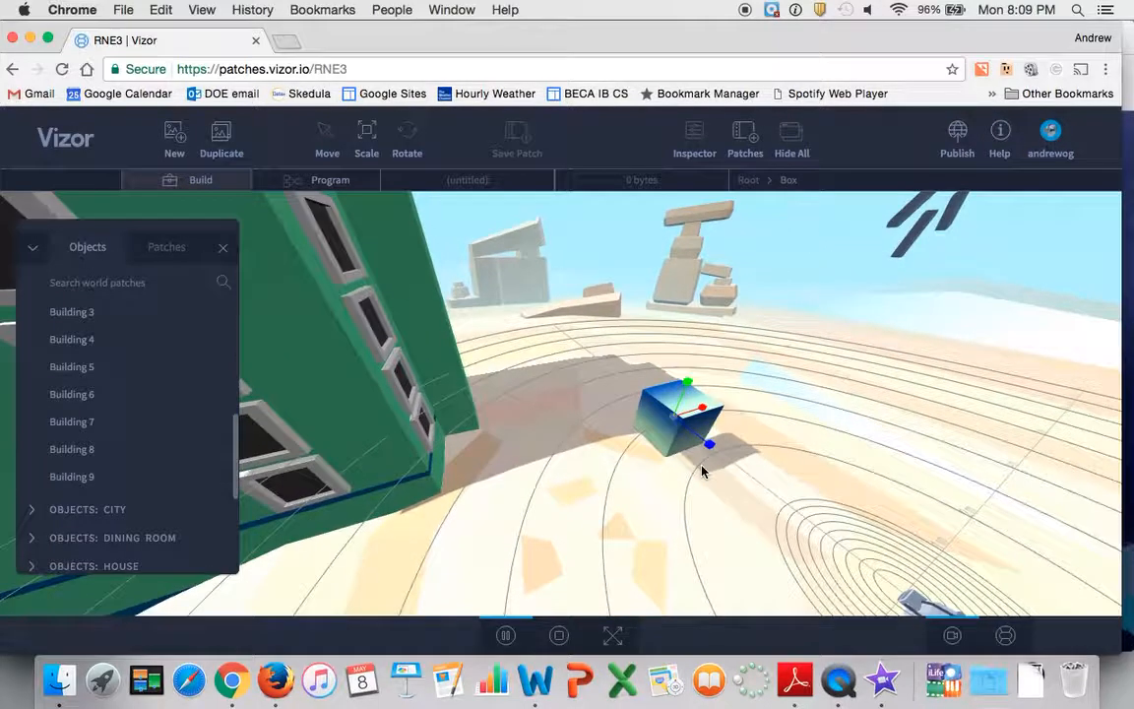
pyautogui.click(672, 419)
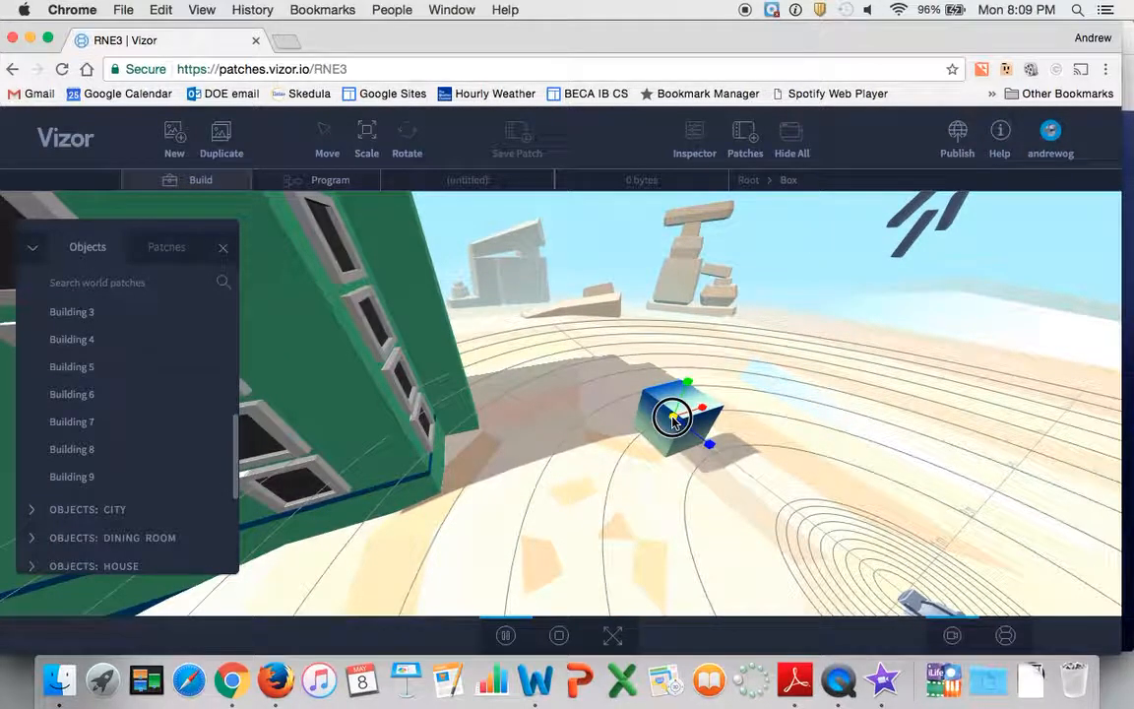
pyautogui.moveTo(672, 418); pyautogui.dragTo(813, 340)
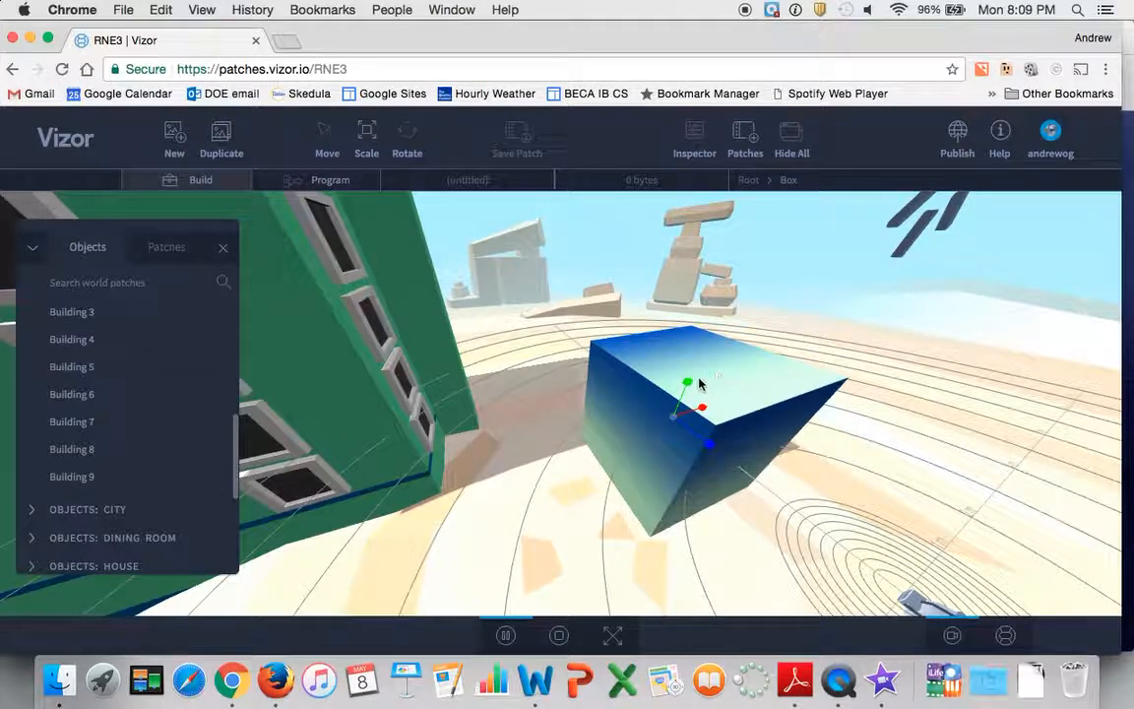
pyautogui.moveTo(687, 387)
pyautogui.mouseDown()
pyautogui.moveTo(735, 263)
pyautogui.moveTo(673, 385)
pyautogui.moveTo(683, 363)
pyautogui.moveTo(688, 372)
pyautogui.mouseUp()
# Rotate the enlarged box so that it sits tilted above the ground
pyautogui.click(402, 144)
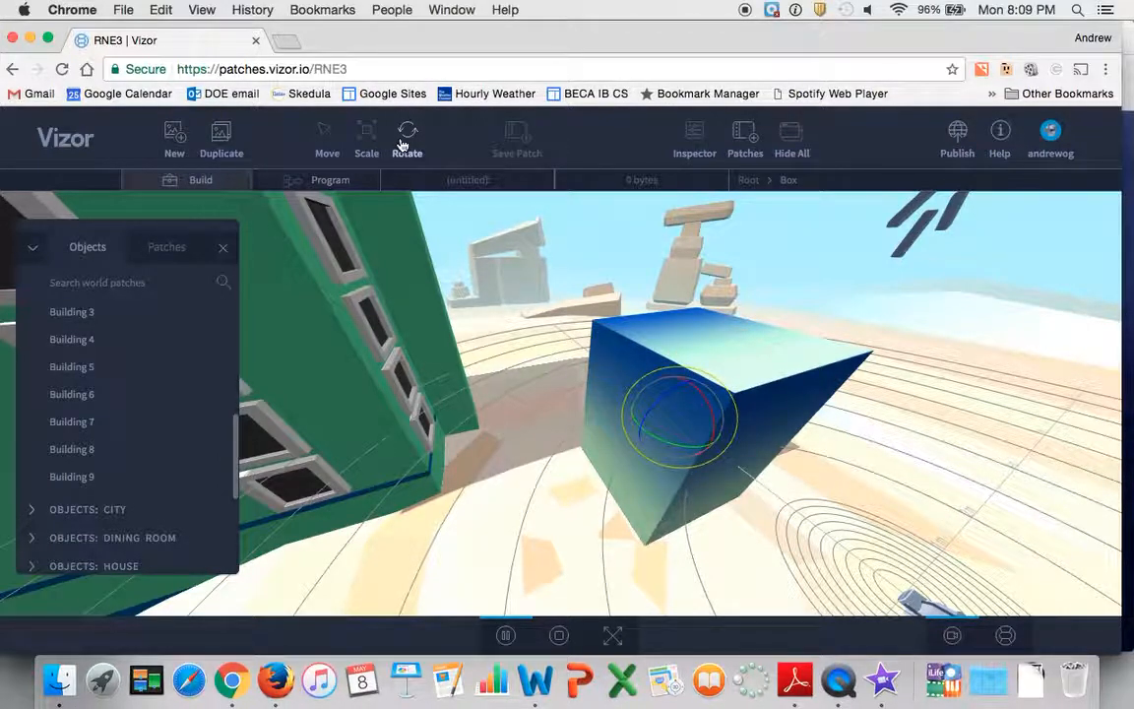
pyautogui.click(318, 143)
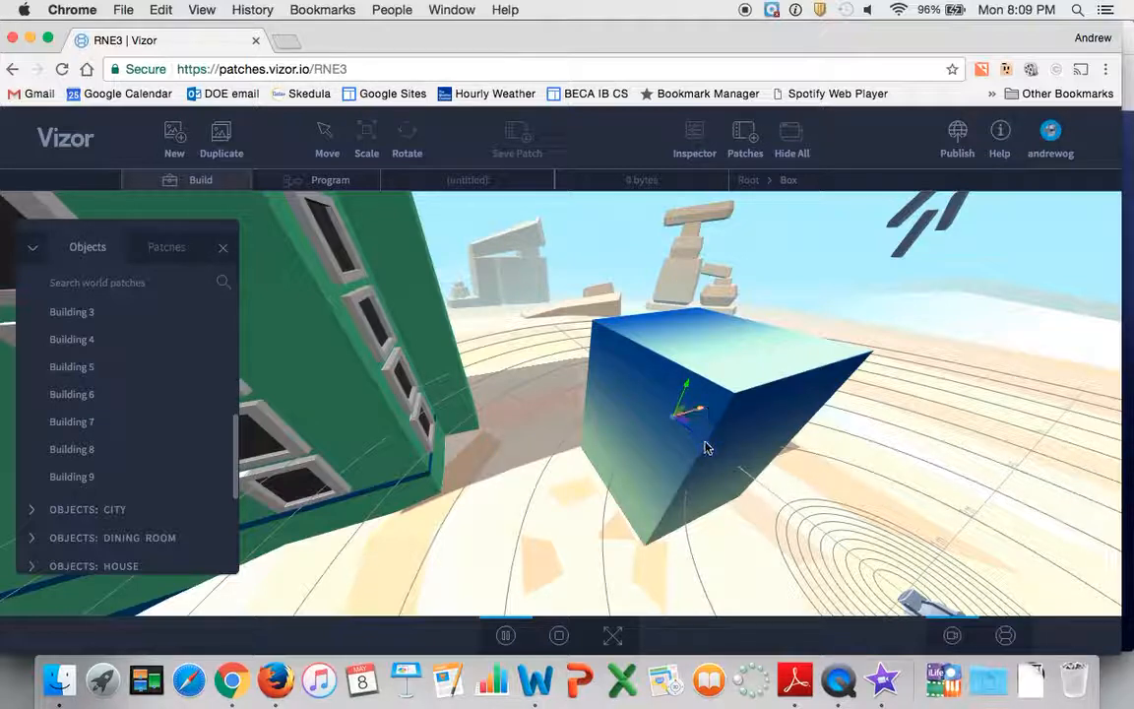
pyautogui.click(407, 146)
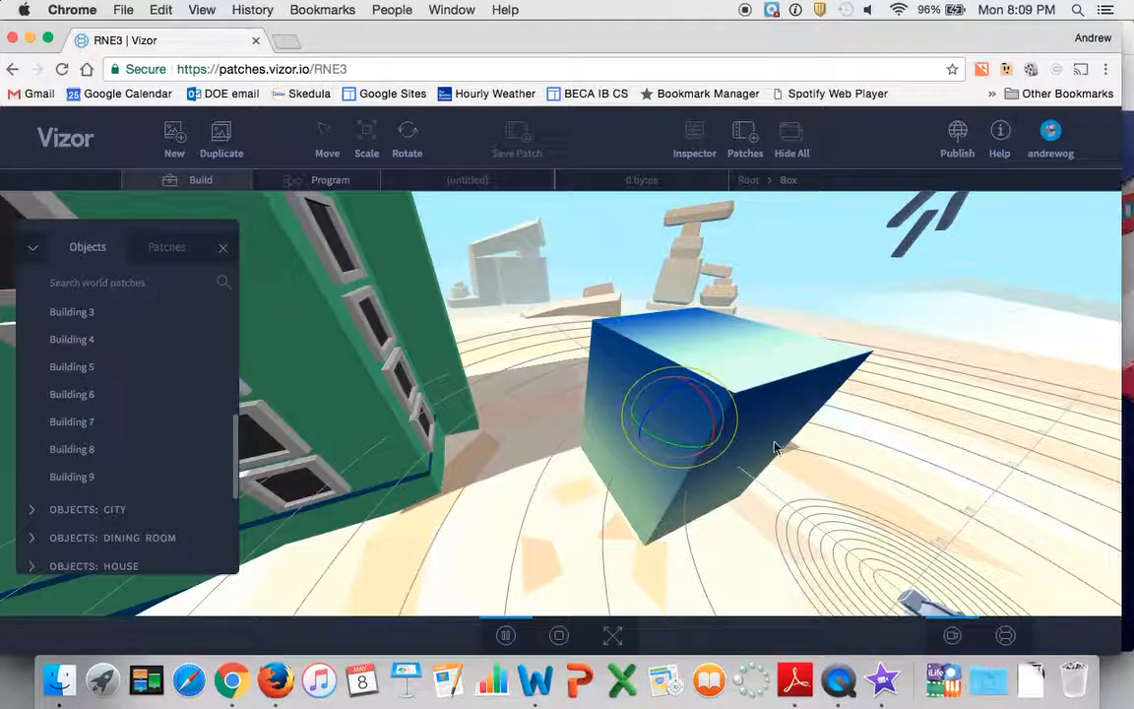
pyautogui.moveTo(666, 443); pyautogui.dragTo(716, 374)
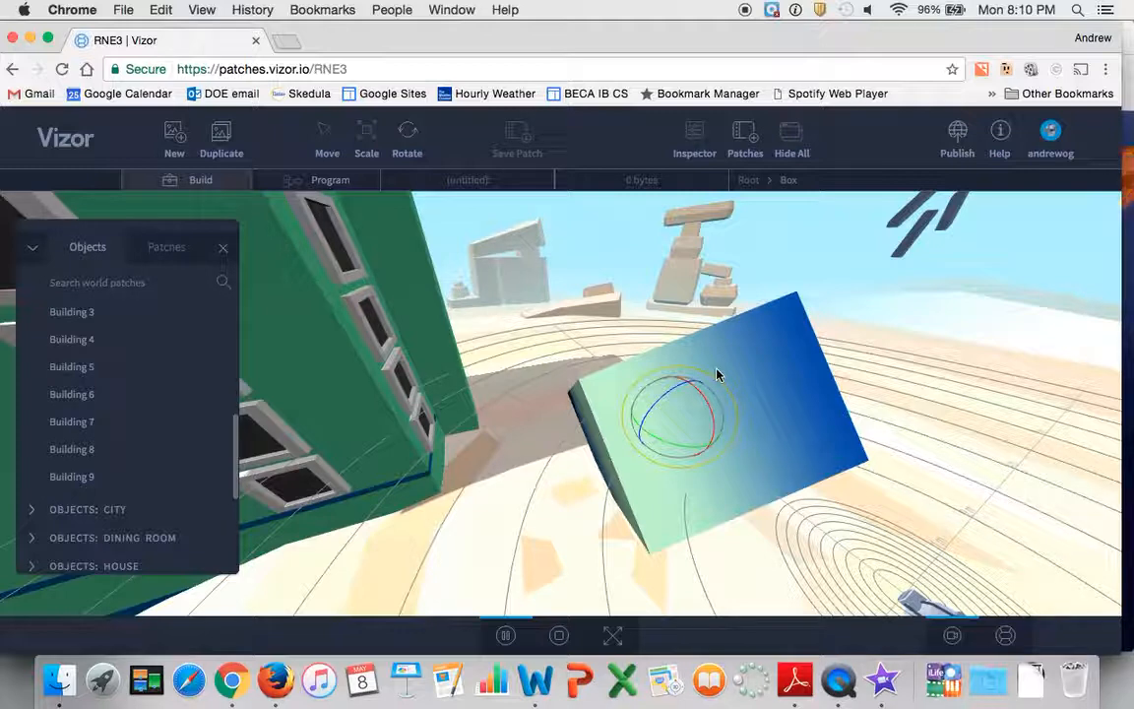
# Add GardenRoad1 from the city objects category to the scene
pyautogui.scroll(-2, 528, 380)
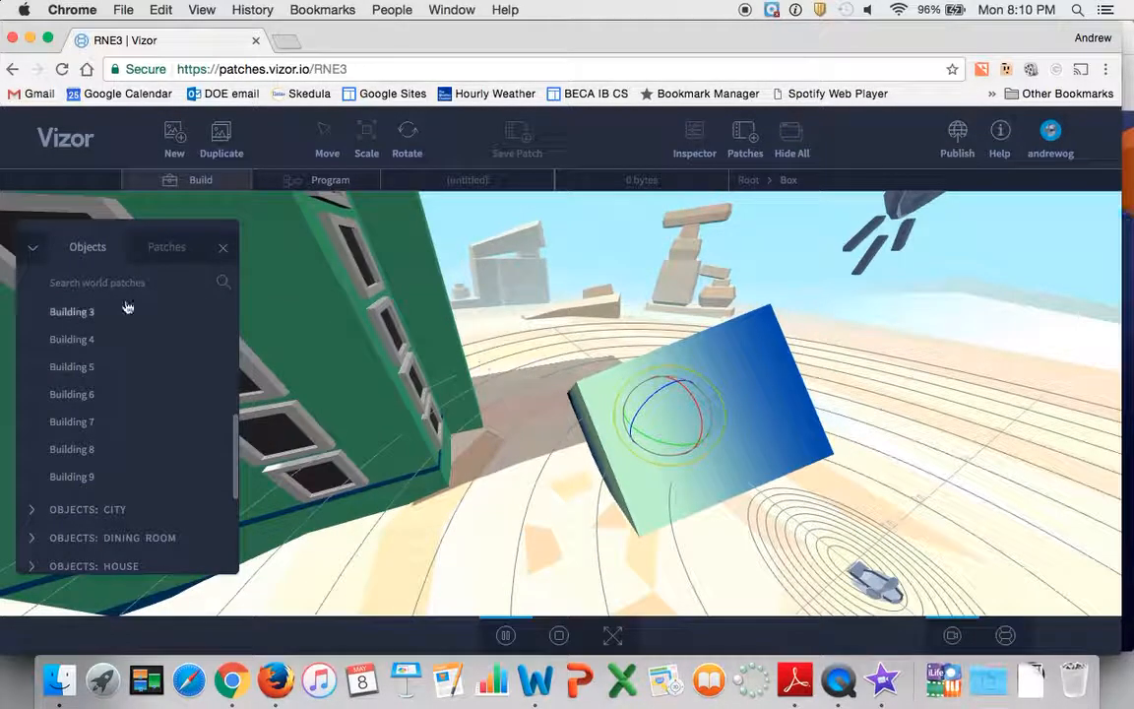
pyautogui.click(54, 509)
pyautogui.scroll(-2, 108, 431)
pyautogui.scroll(4, 89, 399)
pyautogui.scroll(-1, 88, 399)
pyautogui.scroll(-2, 438, 408)
pyautogui.scroll(-2, 438, 407)
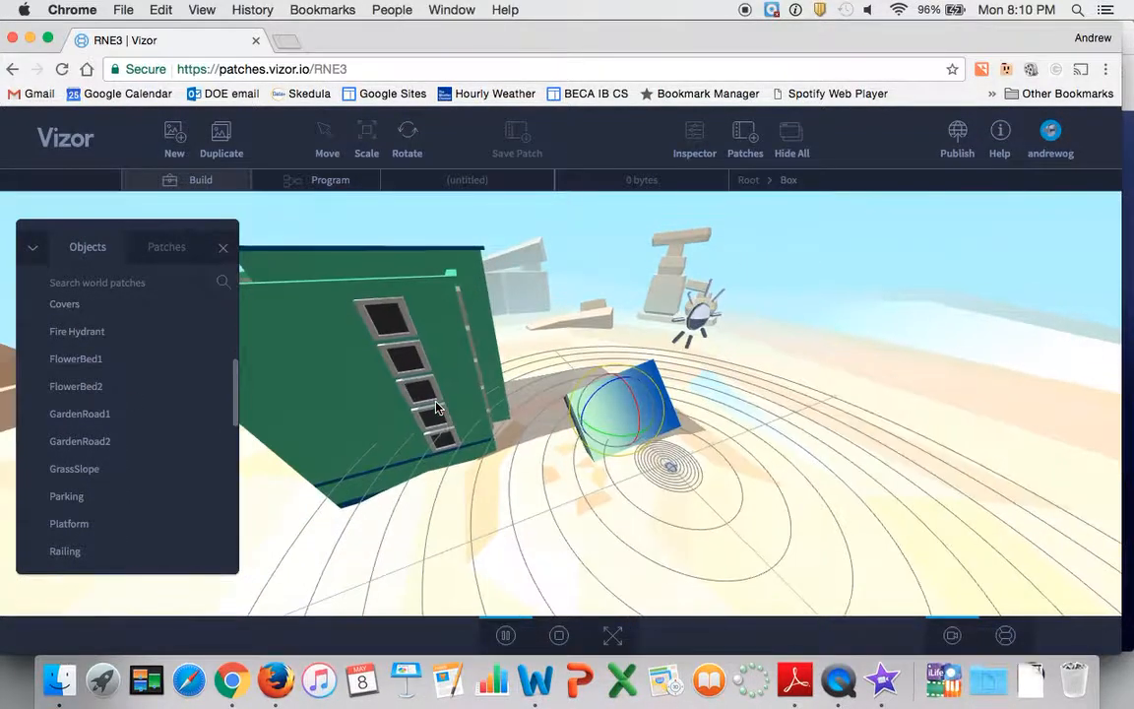
pyautogui.moveTo(96, 413); pyautogui.dragTo(830, 502)
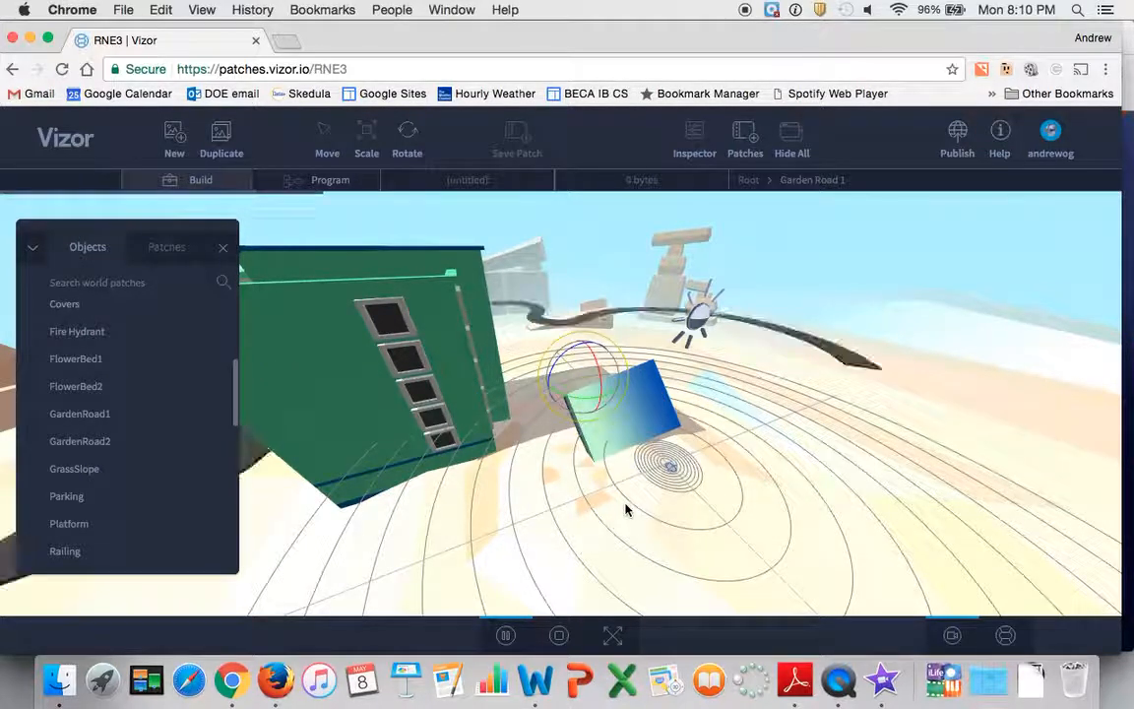
# Add a GrassSlope from the city objects to the ground around the box
pyautogui.scroll(2, 612, 372)
pyautogui.scroll(-5, 612, 372)
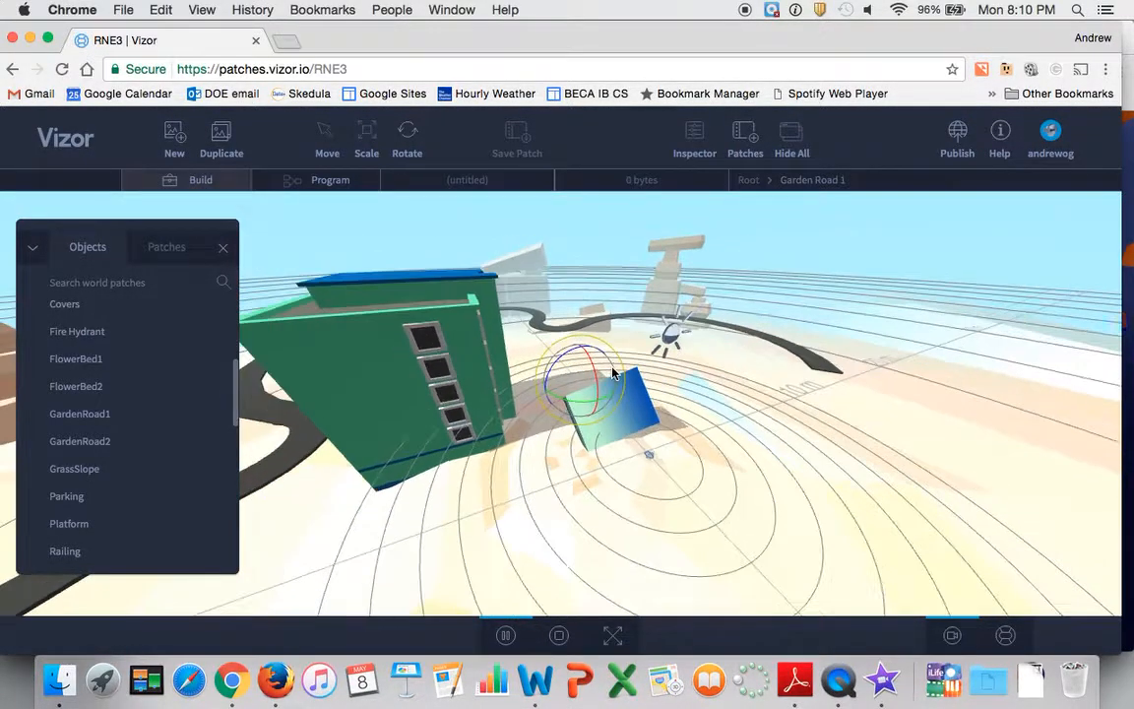
pyautogui.moveTo(133, 470); pyautogui.dragTo(788, 491)
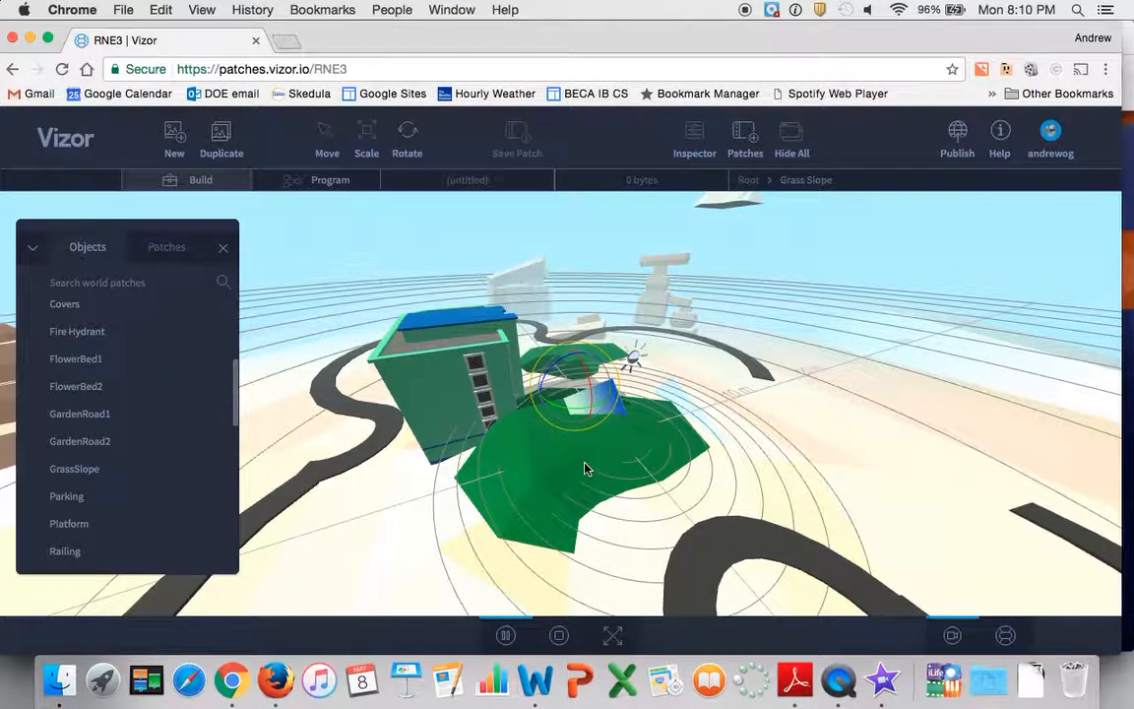
# Move the grass slope away from the box and scale it up until it covers a large part of the ground
pyautogui.click(325, 134)
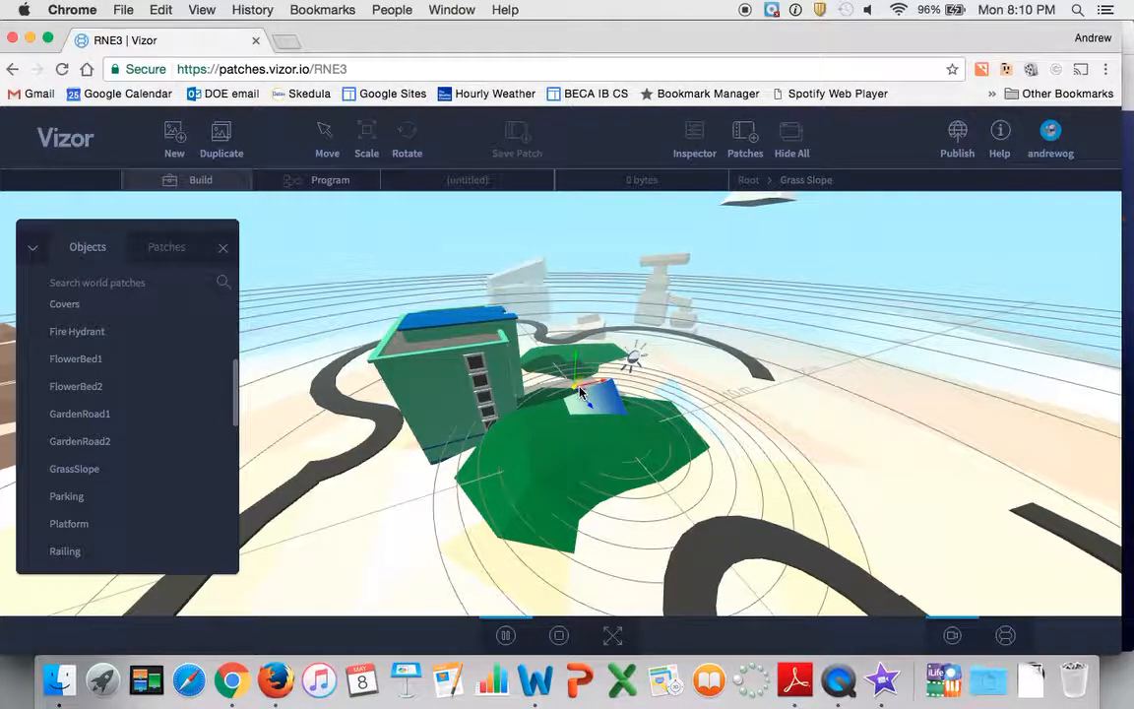
pyautogui.moveTo(578, 391); pyautogui.dragTo(823, 412)
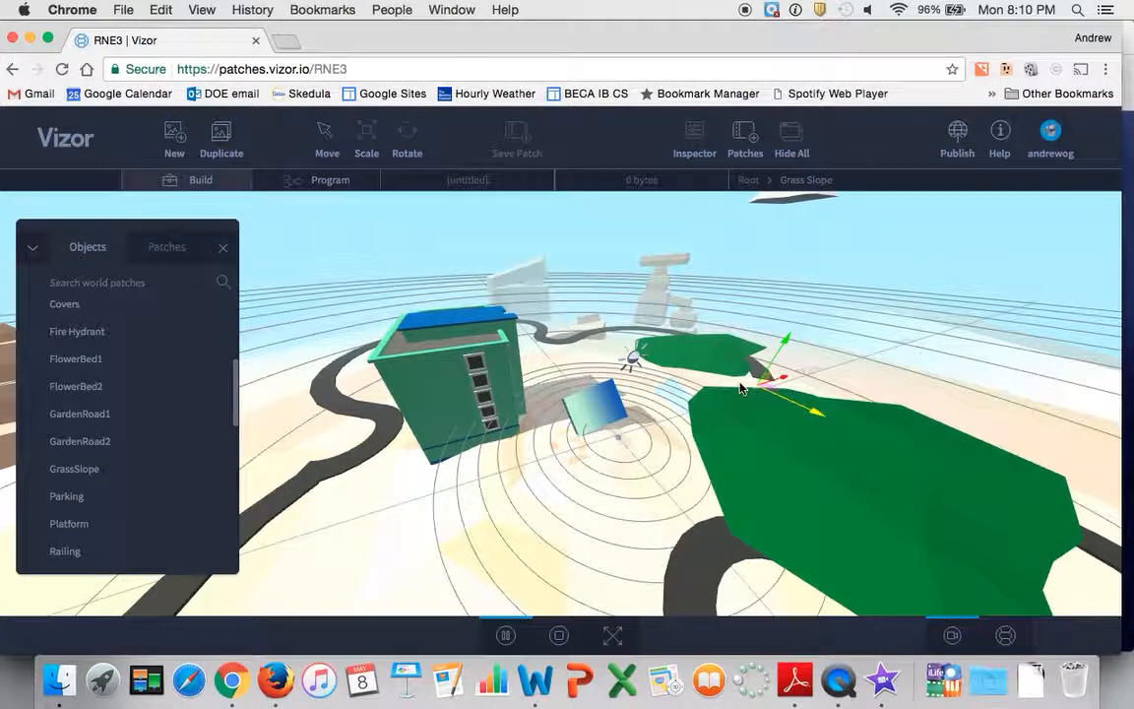
pyautogui.click(366, 132)
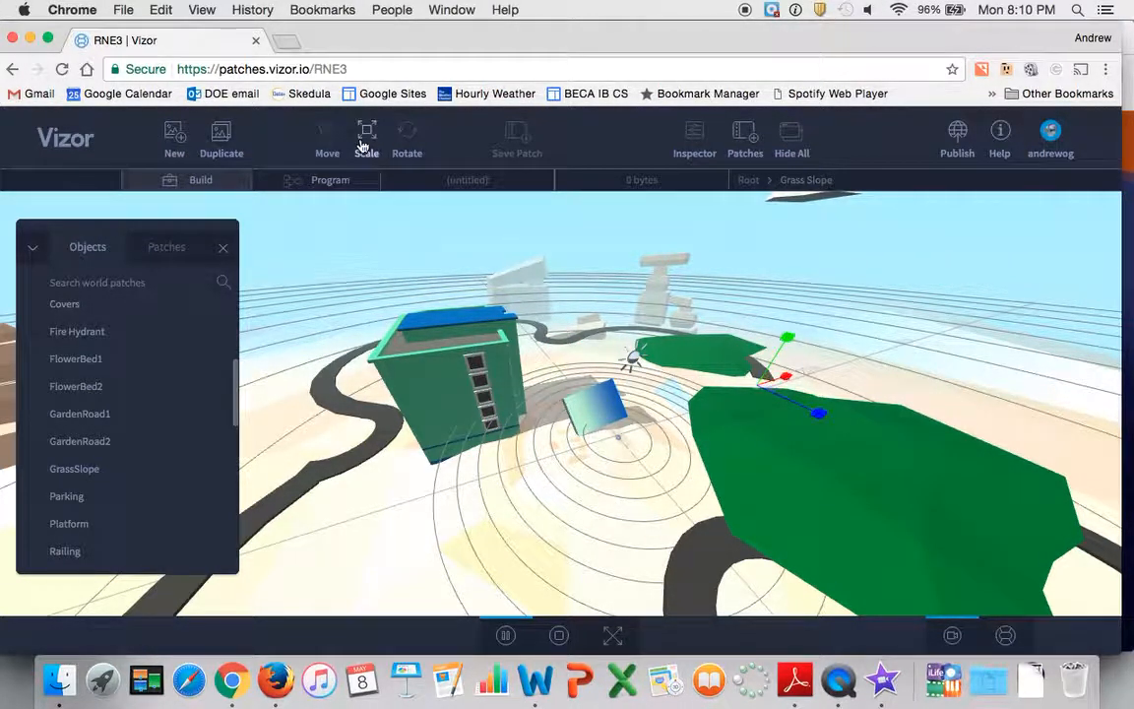
pyautogui.moveTo(788, 377); pyautogui.dragTo(853, 331)
pyautogui.moveTo(818, 412); pyautogui.dragTo(673, 452)
pyautogui.scroll(-10, 673, 452)
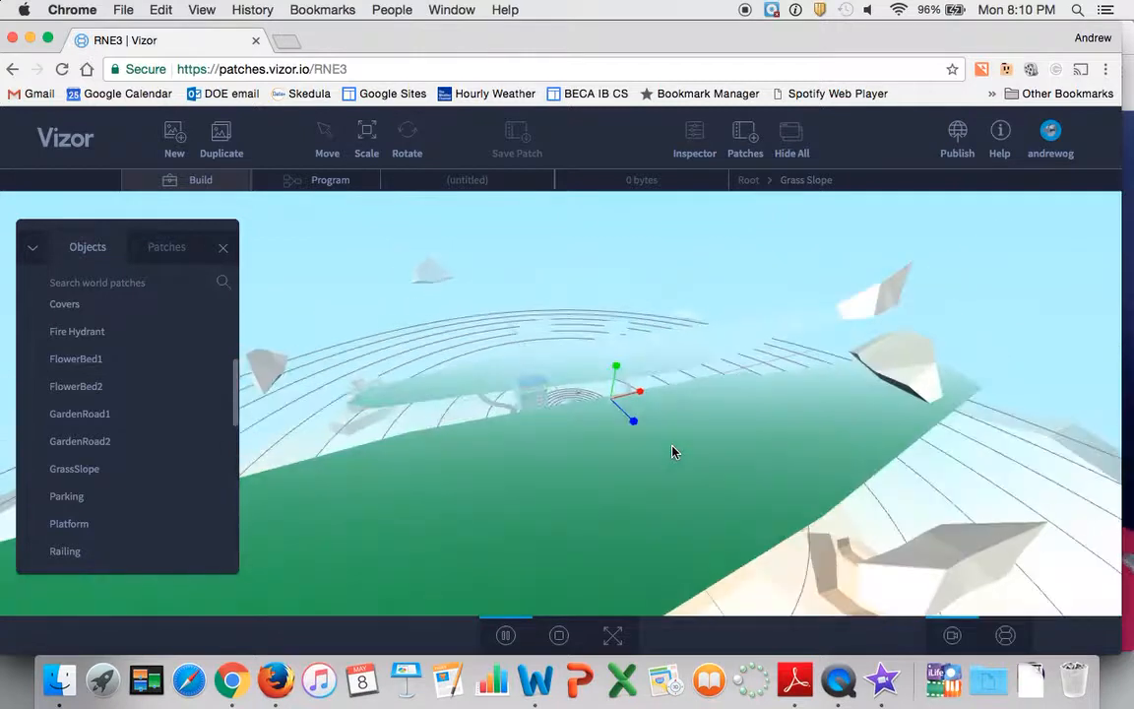
# Delete the enlarged grass slope from the scene
pyautogui.moveTo(827, 546); pyautogui.dragTo(827, 546)
pyautogui.click(828, 546)
pyautogui.scroll(10, 720, 496)
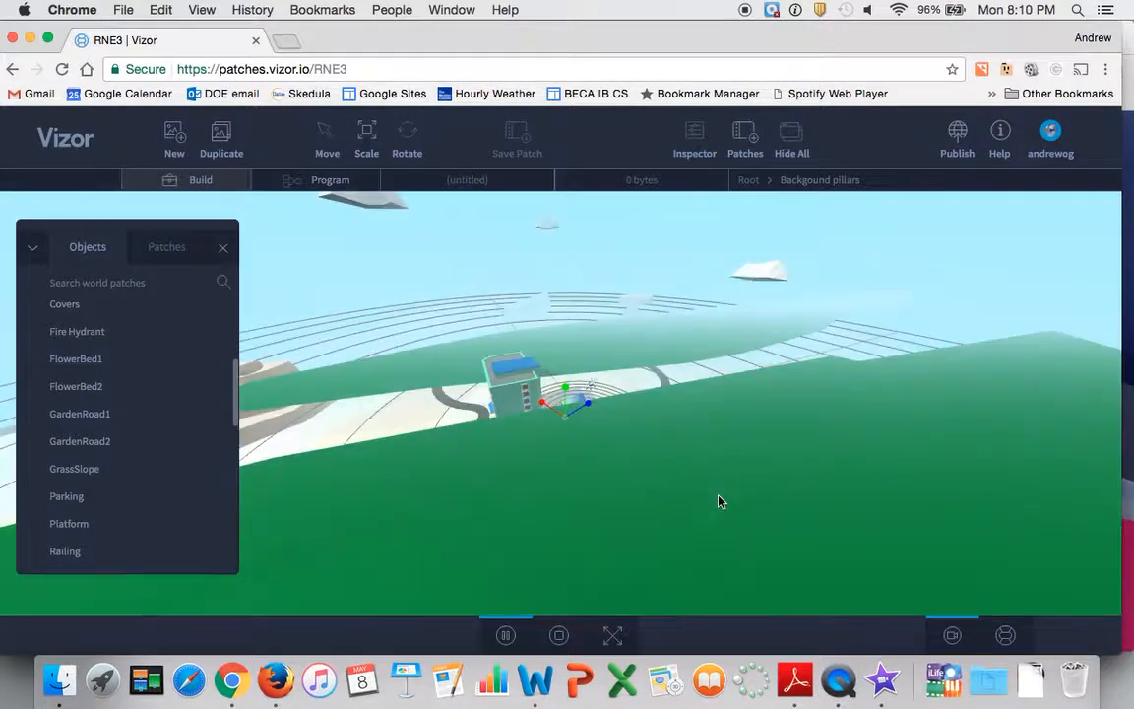
pyautogui.click(635, 464)
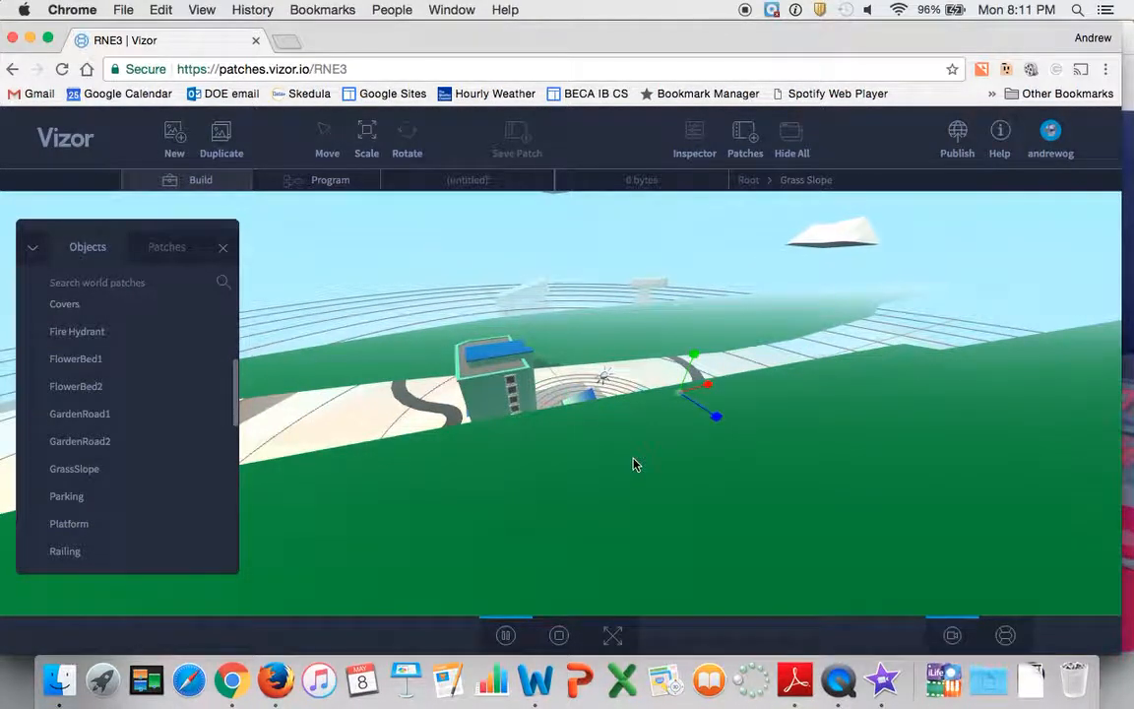
pyautogui.press('Delete')
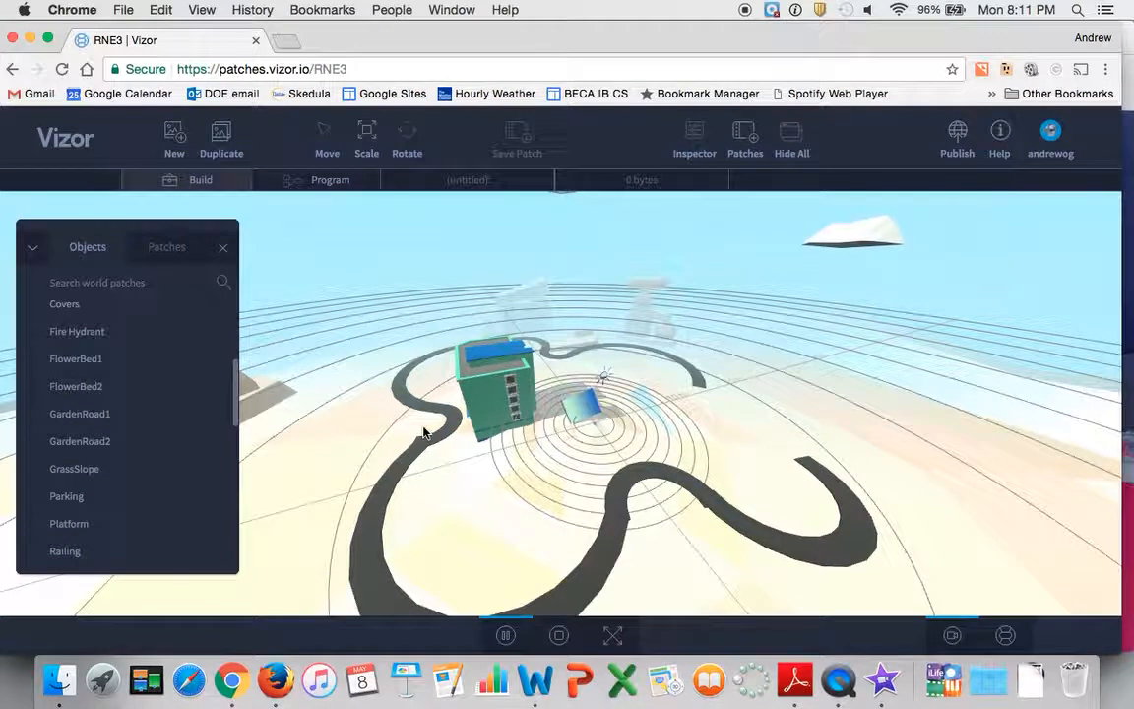
# Add FlowerBed2 and FlowerBed1 from the city objects to the scene
pyautogui.click(87, 386)
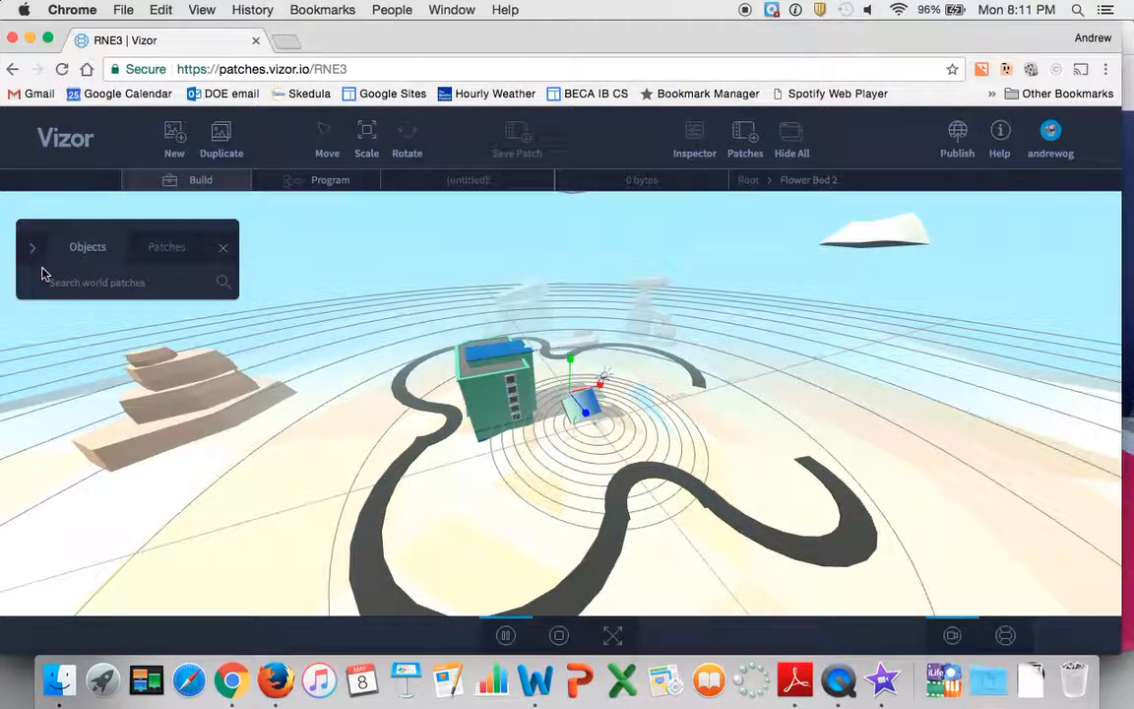
pyautogui.click(32, 247)
pyautogui.moveTo(78, 360); pyautogui.dragTo(820, 414)
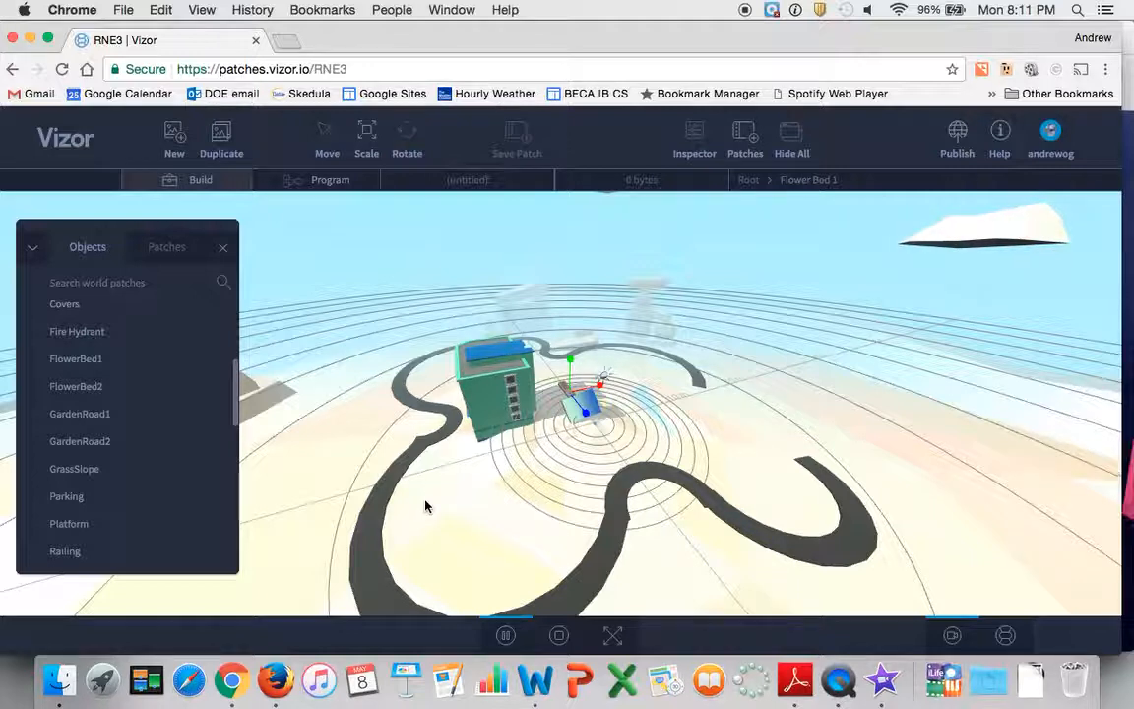
# Select the green building and switch its transform handles between rotation and scaling, ending on scaling
pyautogui.scroll(5, 456, 533)
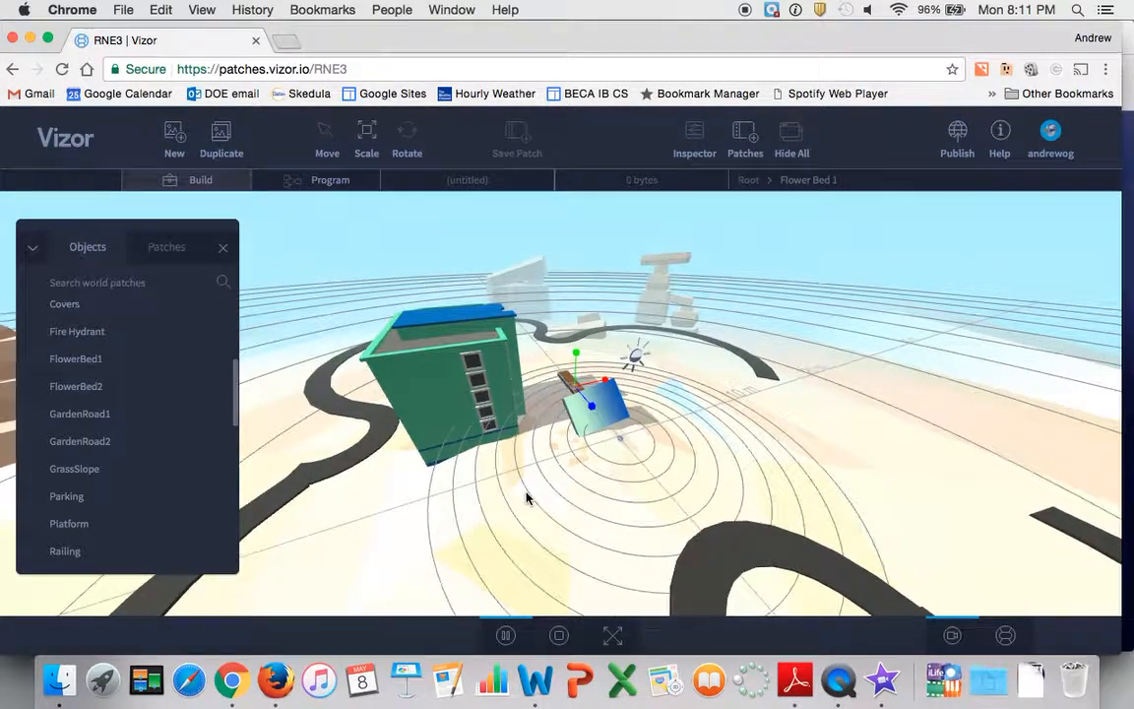
pyautogui.scroll(5, 376, 499)
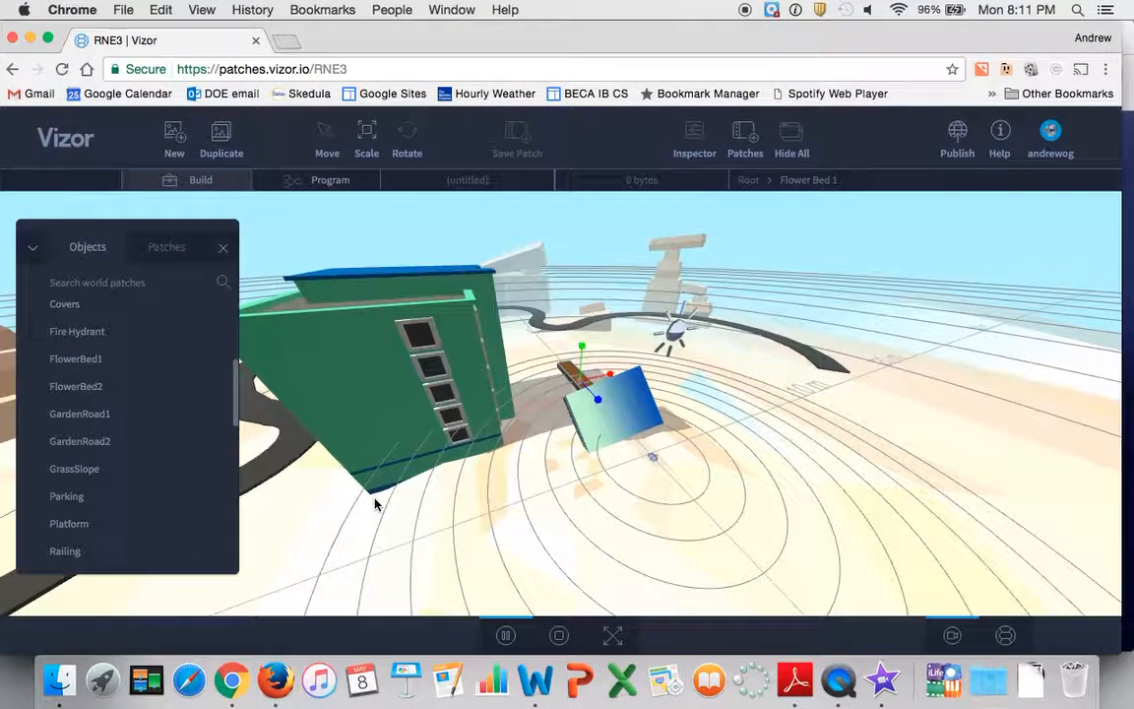
pyautogui.moveTo(320, 500); pyautogui.dragTo(384, 406)
pyautogui.click(392, 407)
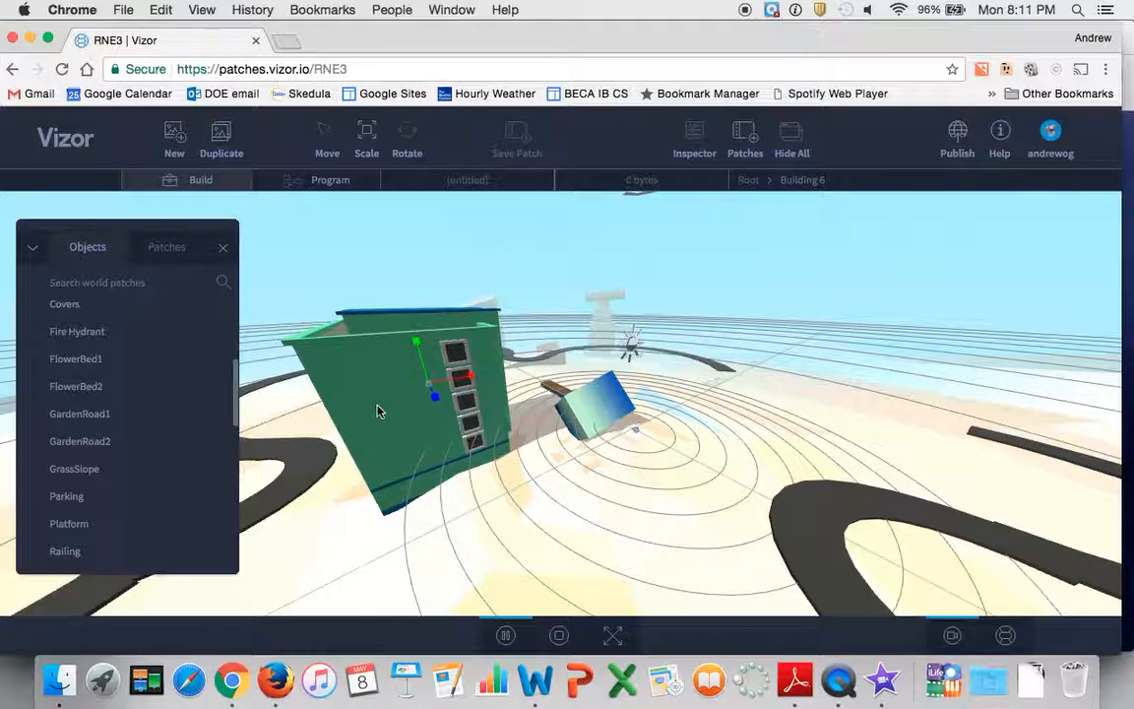
pyautogui.scroll(-5, 379, 410)
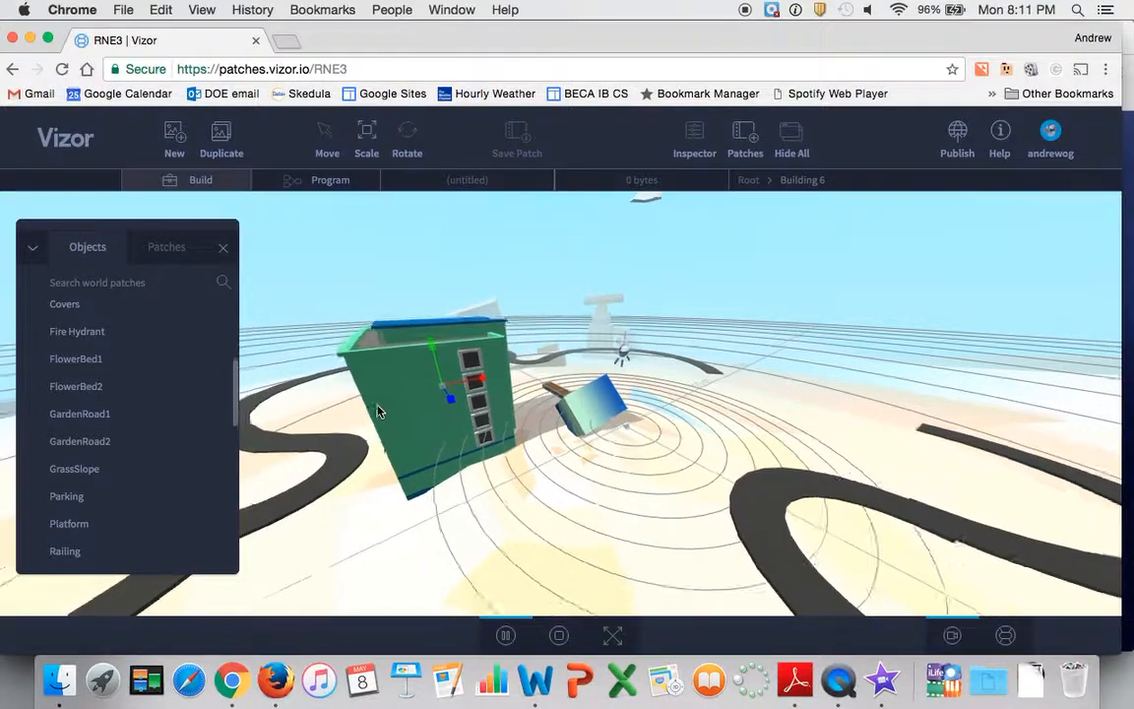
pyautogui.press('r')
pyautogui.press('s')
pyautogui.click(422, 413)
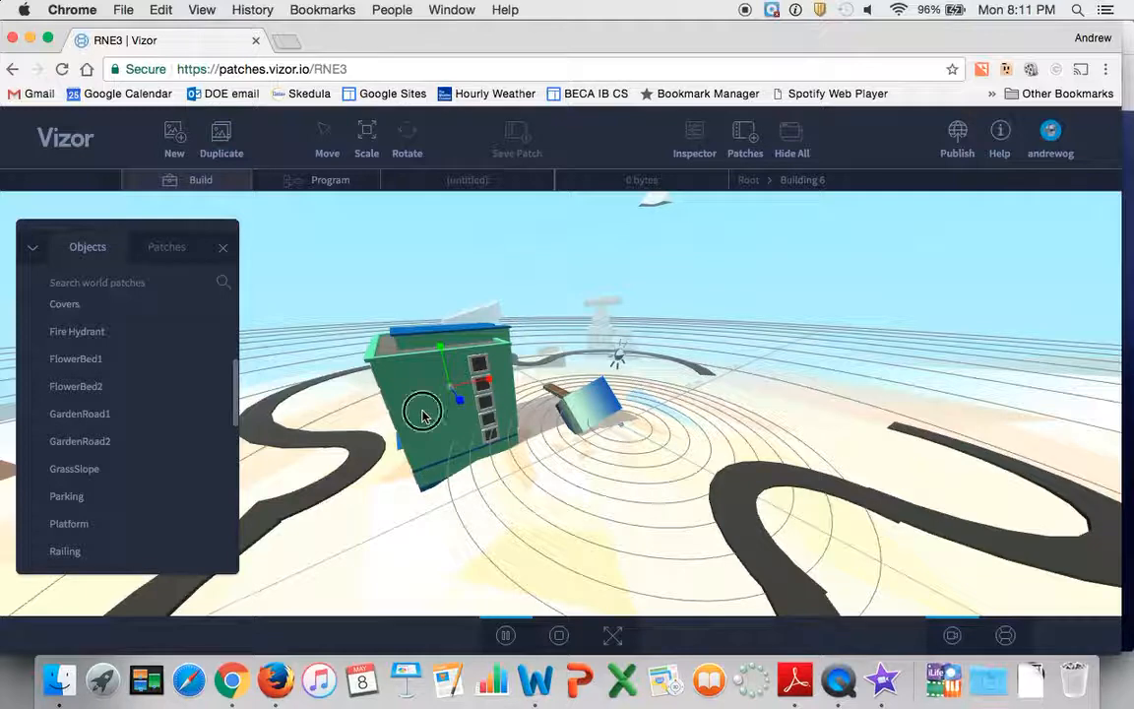
pyautogui.press('r')
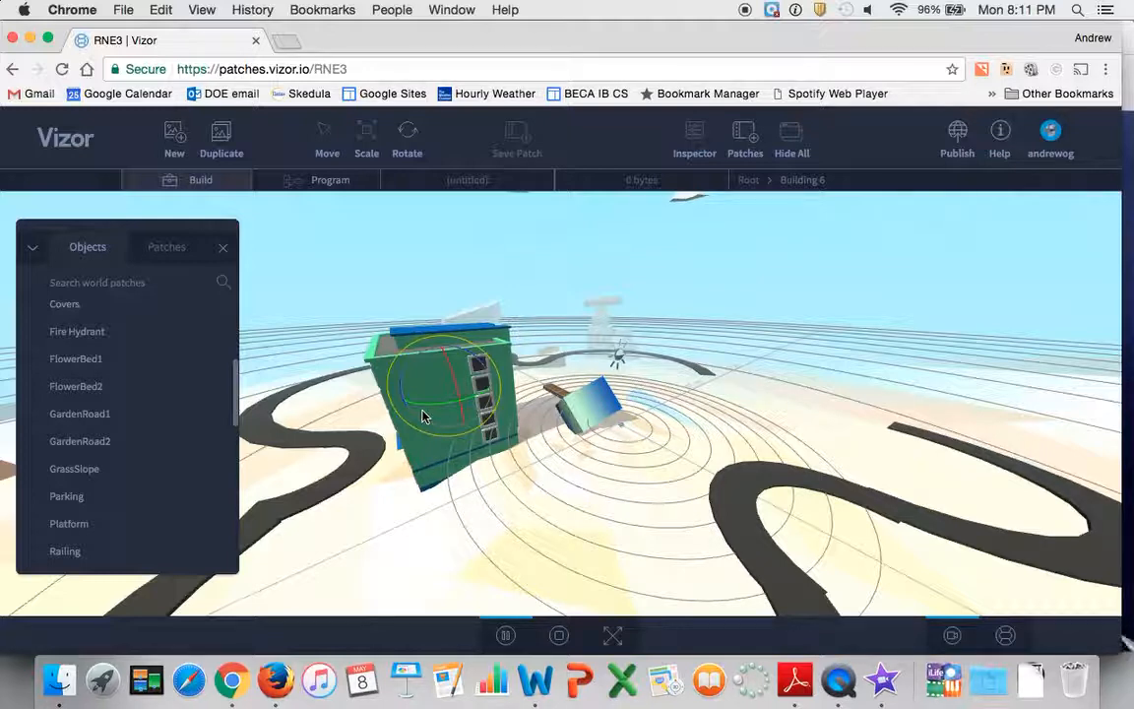
pyautogui.press('s')
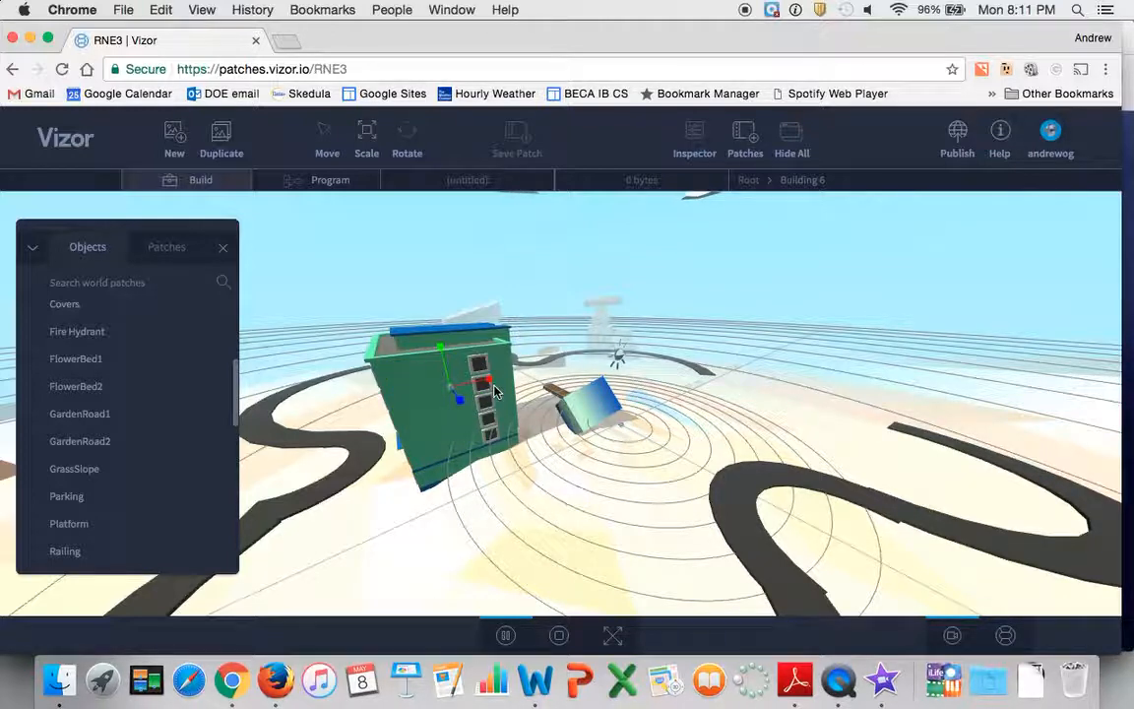
# Duplicate the green building, placing the copy beside it over the road, and move the original slightly toward the box
pyautogui.click(325, 132)
pyautogui.moveTo(490, 384); pyautogui.dragTo(356, 430)
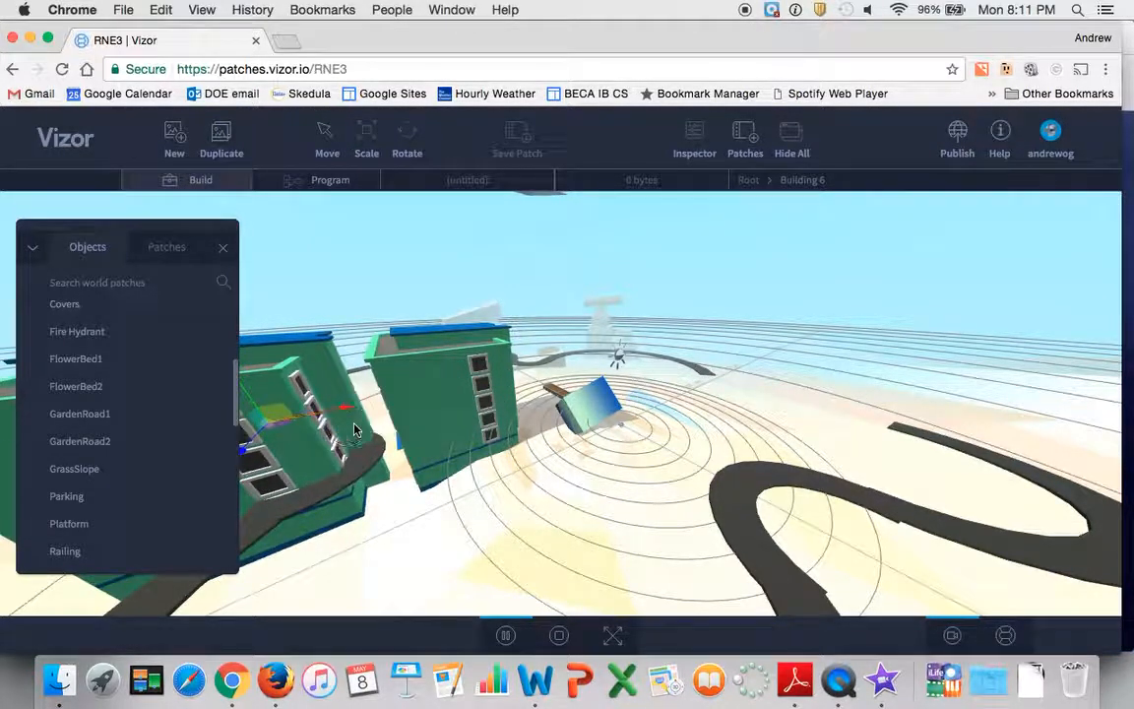
pyautogui.click(443, 400)
pyautogui.moveTo(489, 384)
pyautogui.mouseDown()
pyautogui.moveTo(527, 364)
pyautogui.moveTo(497, 379)
pyautogui.mouseUp()
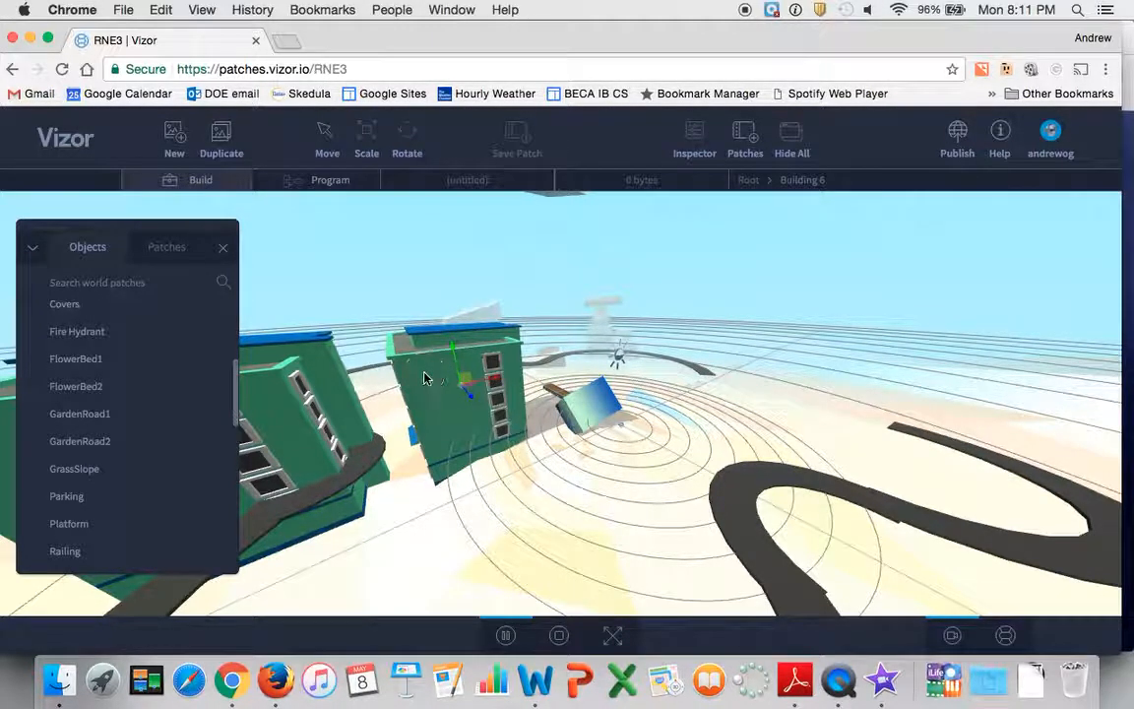
# Duplicate the tilted blue box and place the copy in front of the original
pyautogui.click(595, 413)
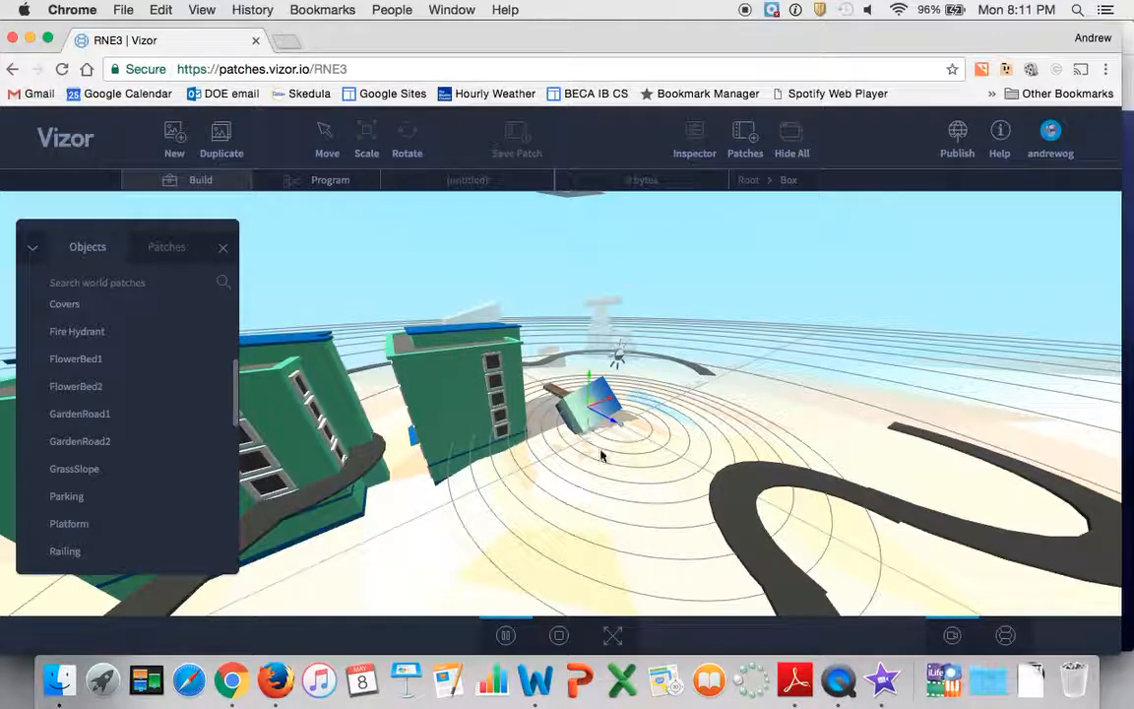
pyautogui.press('e')
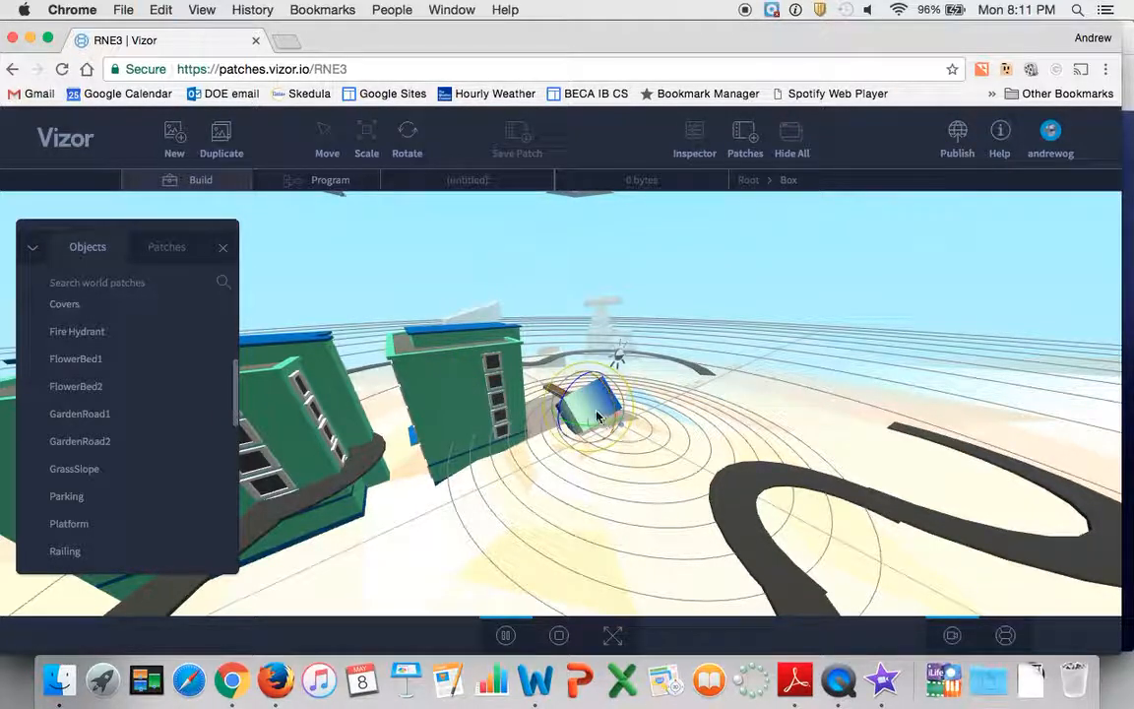
pyautogui.press('super+z')
pyautogui.press('w')
pyautogui.moveTo(615, 428); pyautogui.dragTo(688, 468)
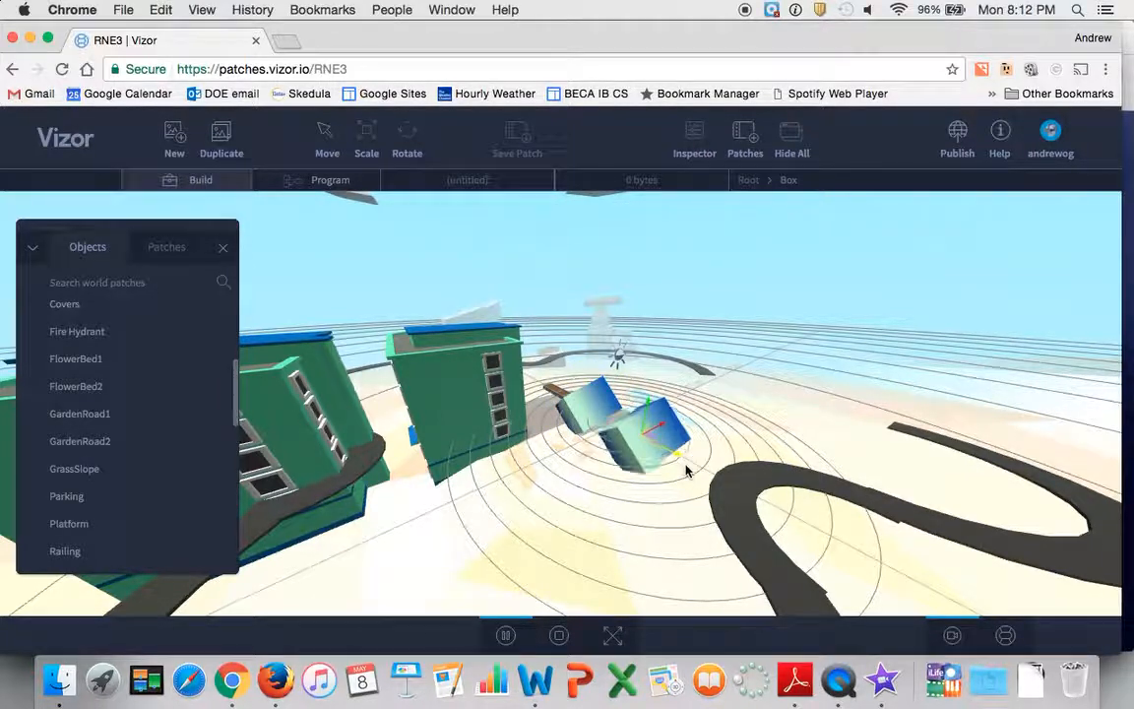
# Place another copy of the original blue box farther back and move the original slightly toward the green building
pyautogui.click(603, 399)
pyautogui.moveTo(607, 403); pyautogui.dragTo(676, 350)
pyautogui.click(614, 399)
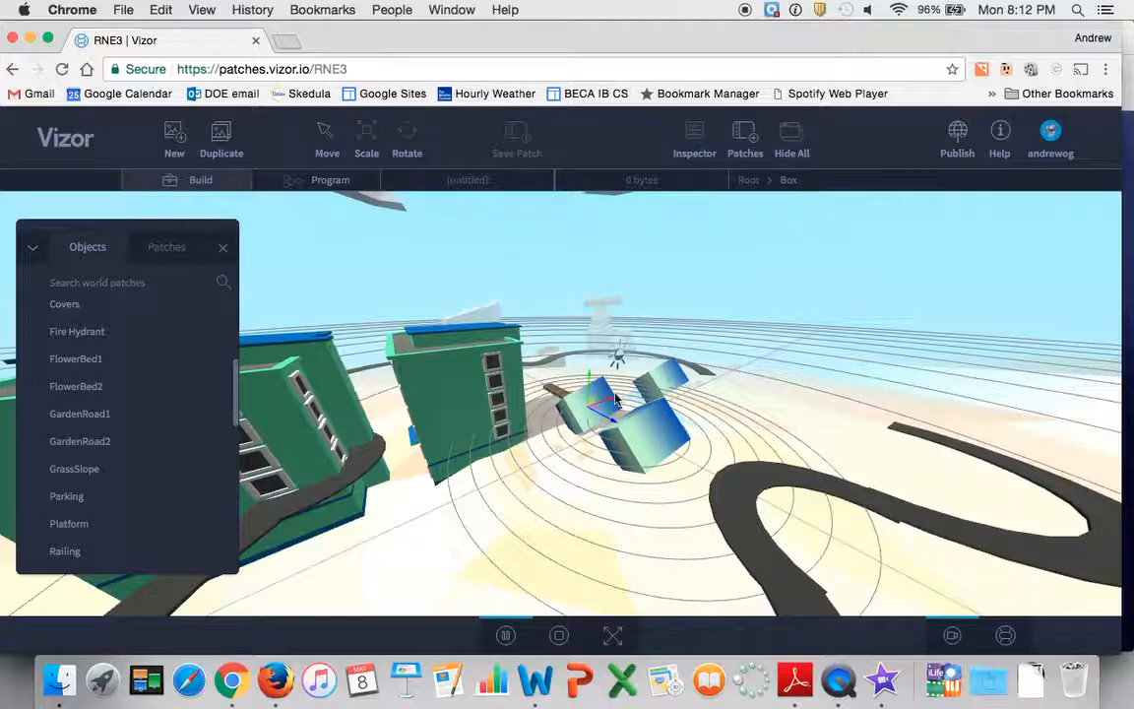
pyautogui.moveTo(612, 404)
pyautogui.mouseDown()
pyautogui.moveTo(640, 380)
pyautogui.moveTo(598, 409)
pyautogui.mouseUp()
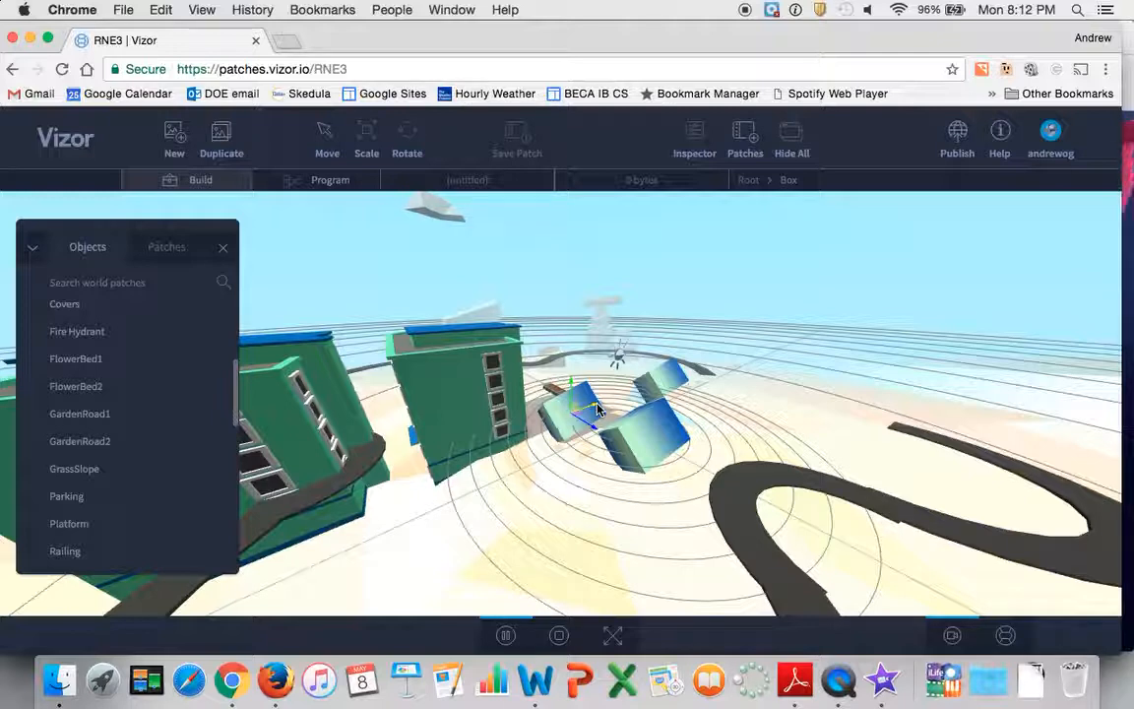
# Publish the scene as DROG_Test1 with its visibility set to Public
pyautogui.click(956, 147)
pyautogui.click(521, 489)
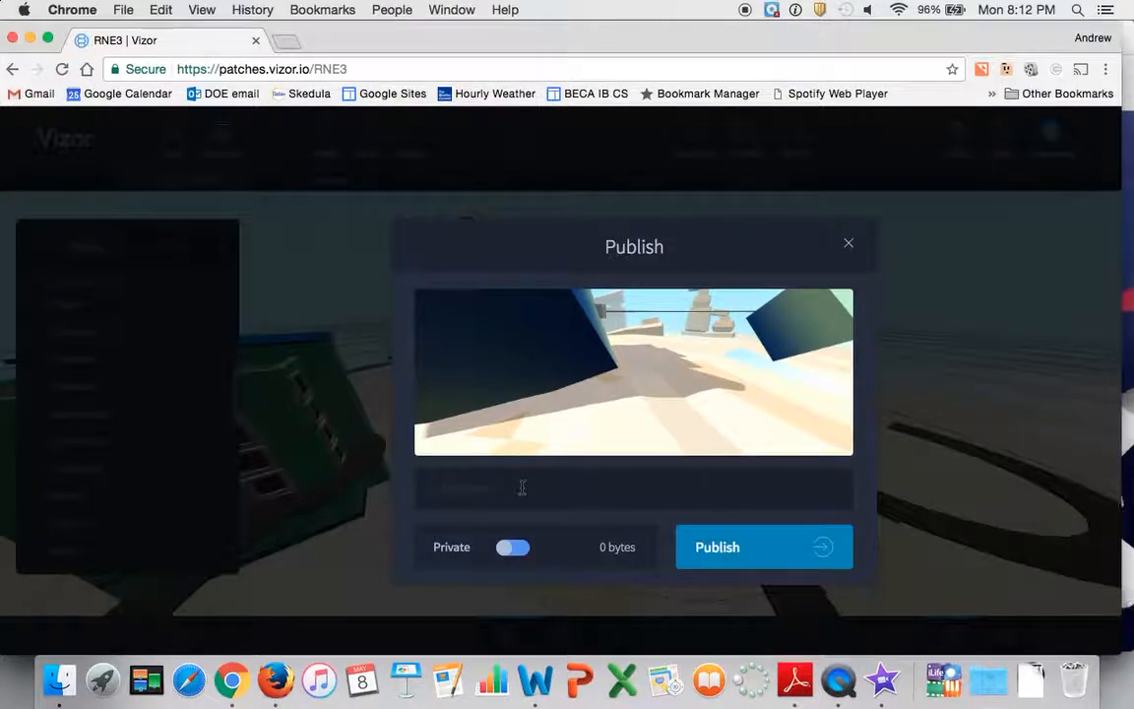
pyautogui.write('DROG_')
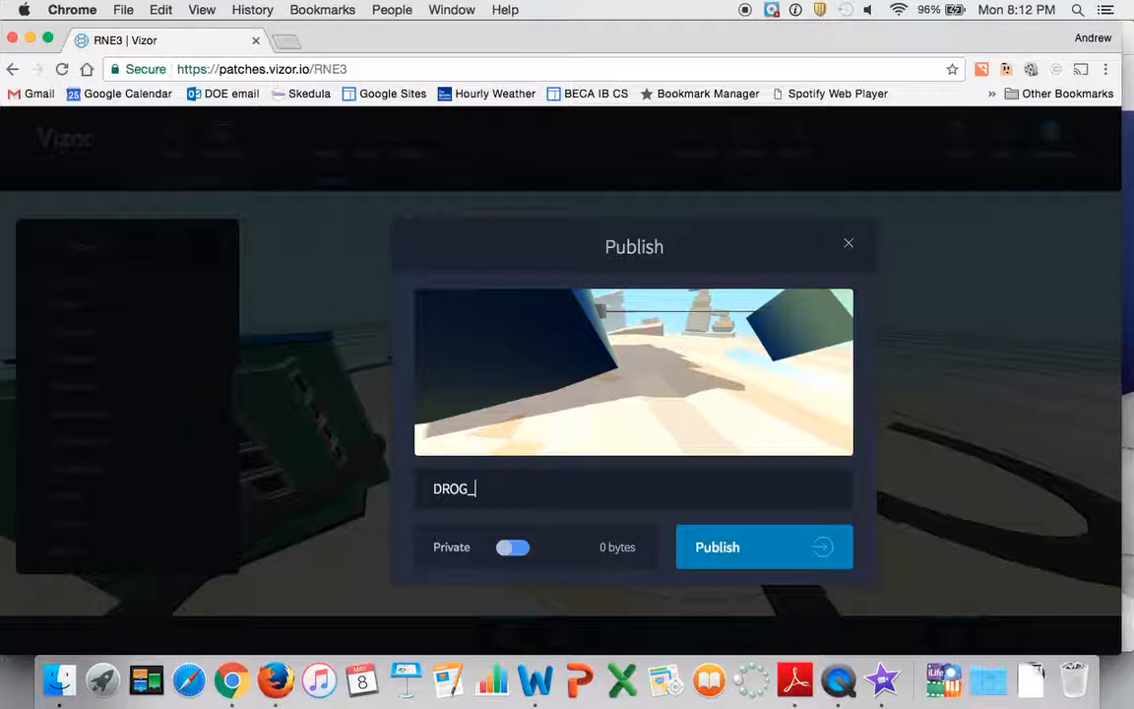
pyautogui.write('Test1')
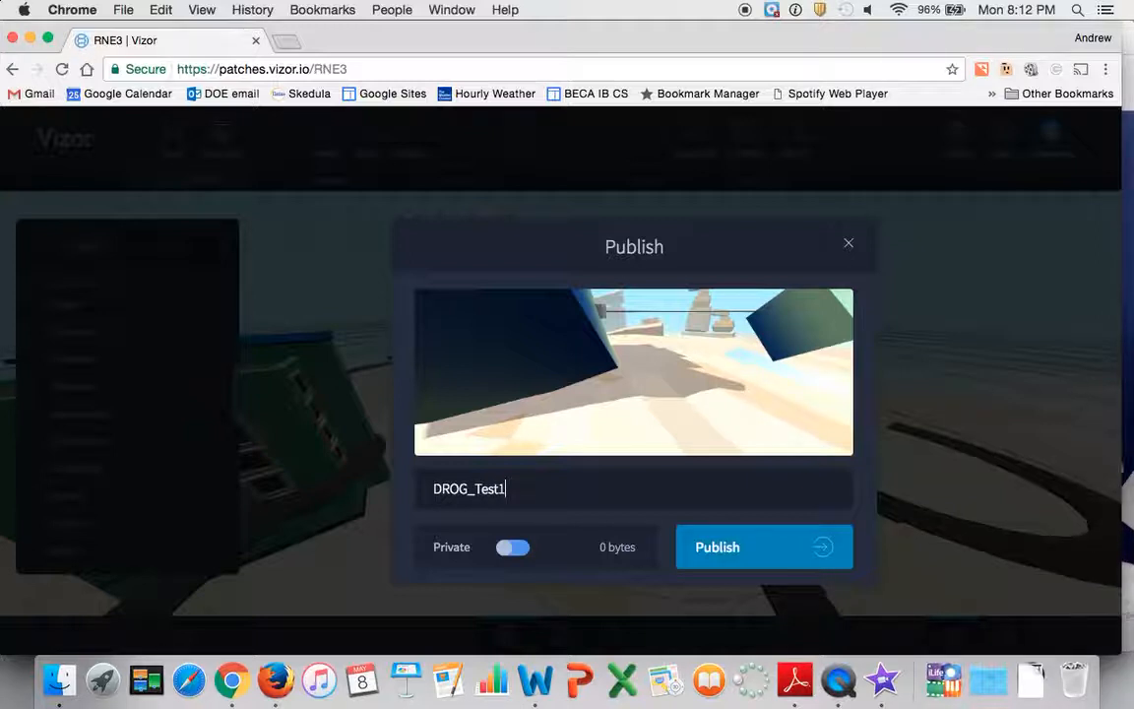
pyautogui.click(507, 551)
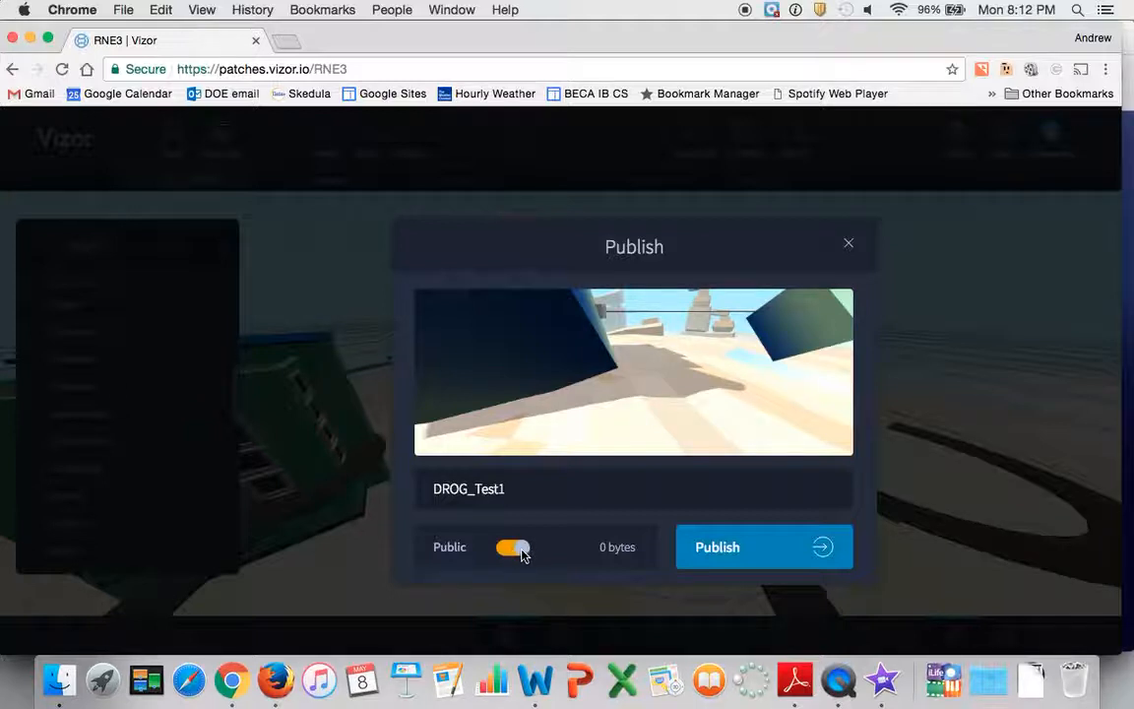
pyautogui.click(512, 549)
pyautogui.click(745, 559)
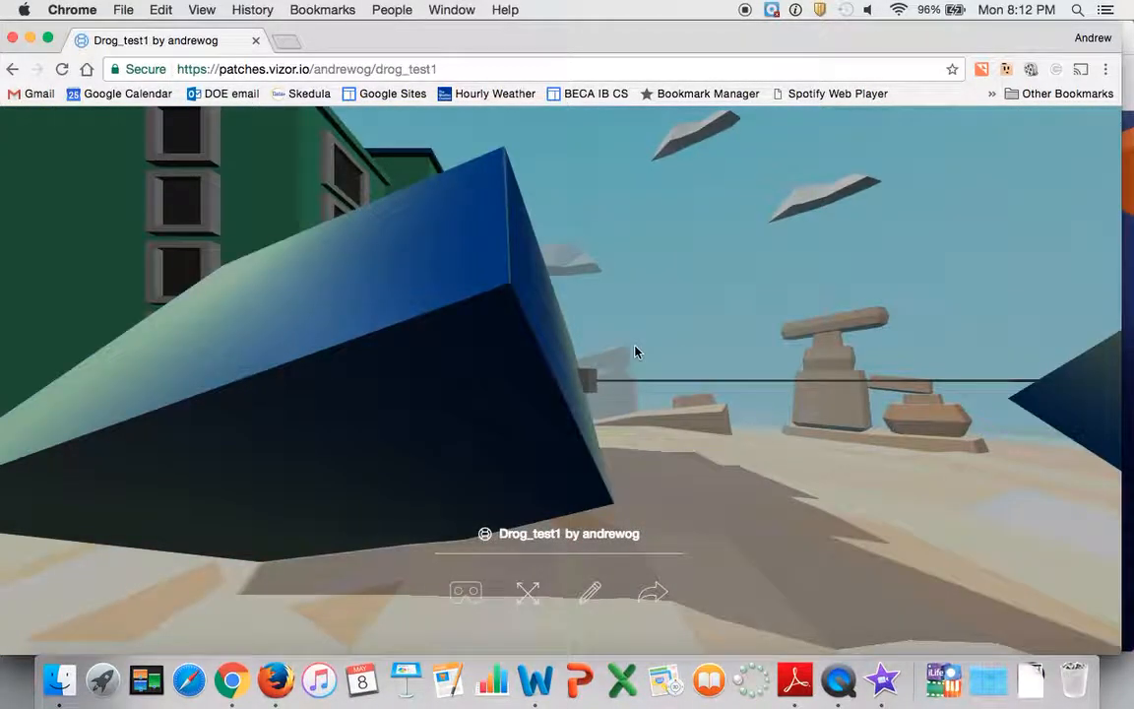
# Look around the published scene to examine the boxes, buildings and surroundings
pyautogui.moveTo(625, 318); pyautogui.dragTo(935, 334)
pyautogui.moveTo(433, 327); pyautogui.dragTo(694, 350)
pyautogui.moveTo(497, 341); pyautogui.dragTo(694, 345)
pyautogui.moveTo(420, 380); pyautogui.dragTo(544, 397)
pyautogui.moveTo(540, 491); pyautogui.dragTo(129, 387)
pyautogui.moveTo(601, 407); pyautogui.dragTo(530, 307)
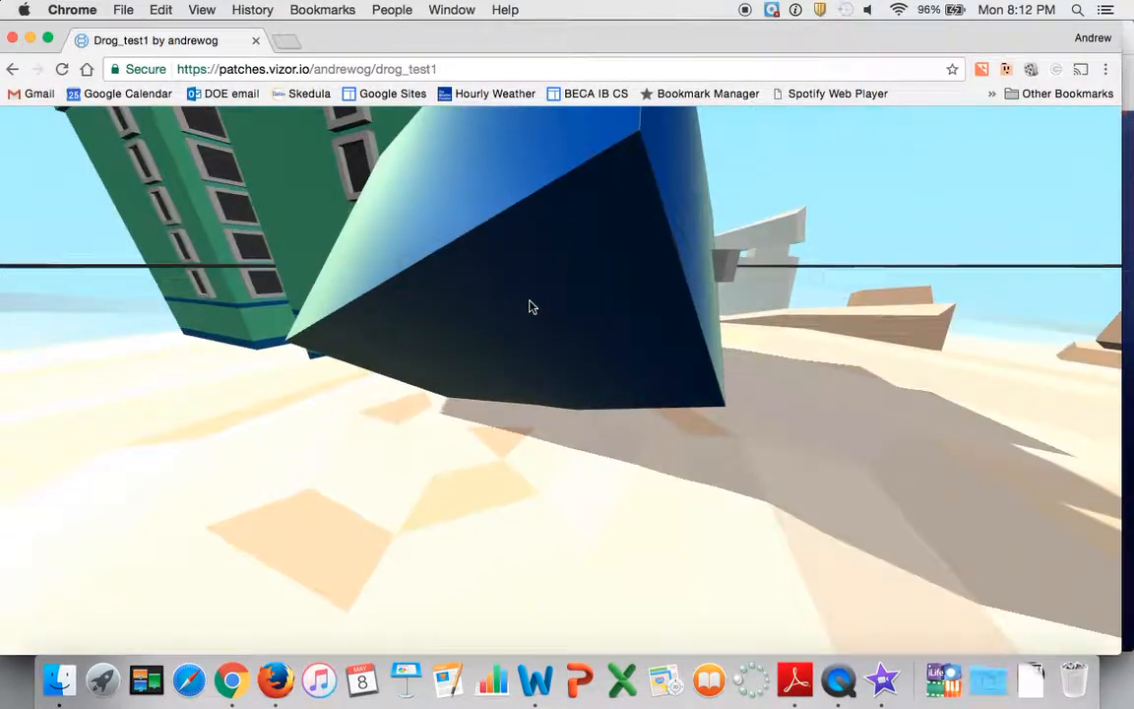
# View the web address for opening the published scene in VR on a phone, and close it
pyautogui.click(724, 444)
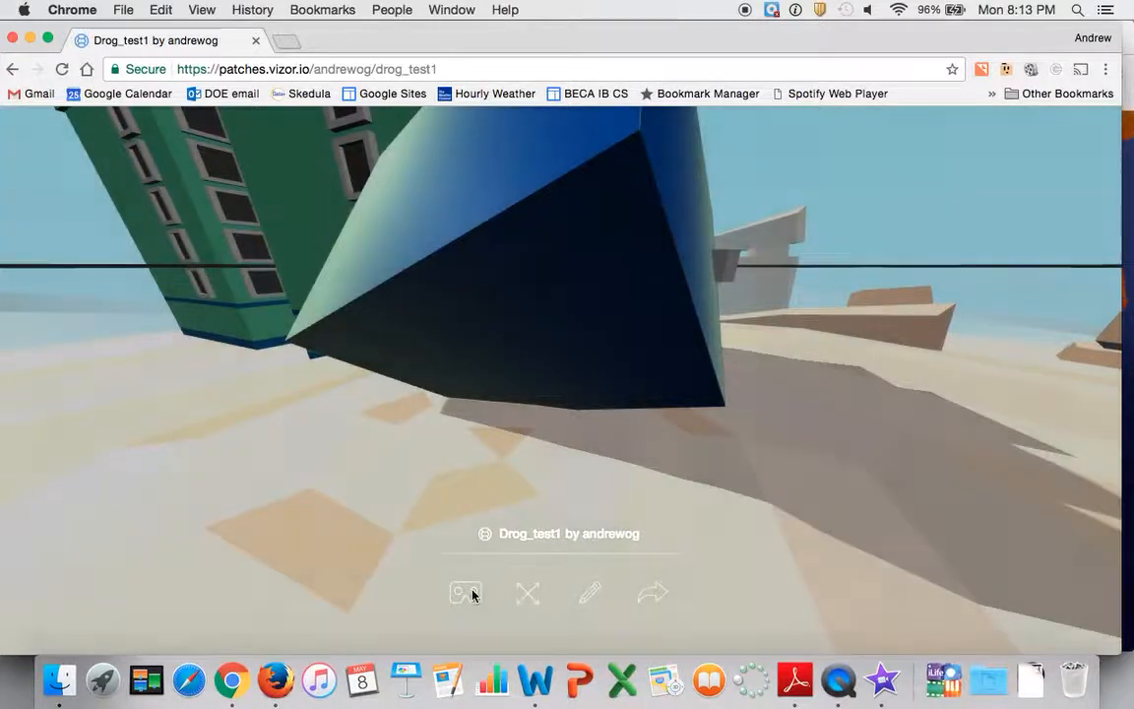
pyautogui.click(466, 593)
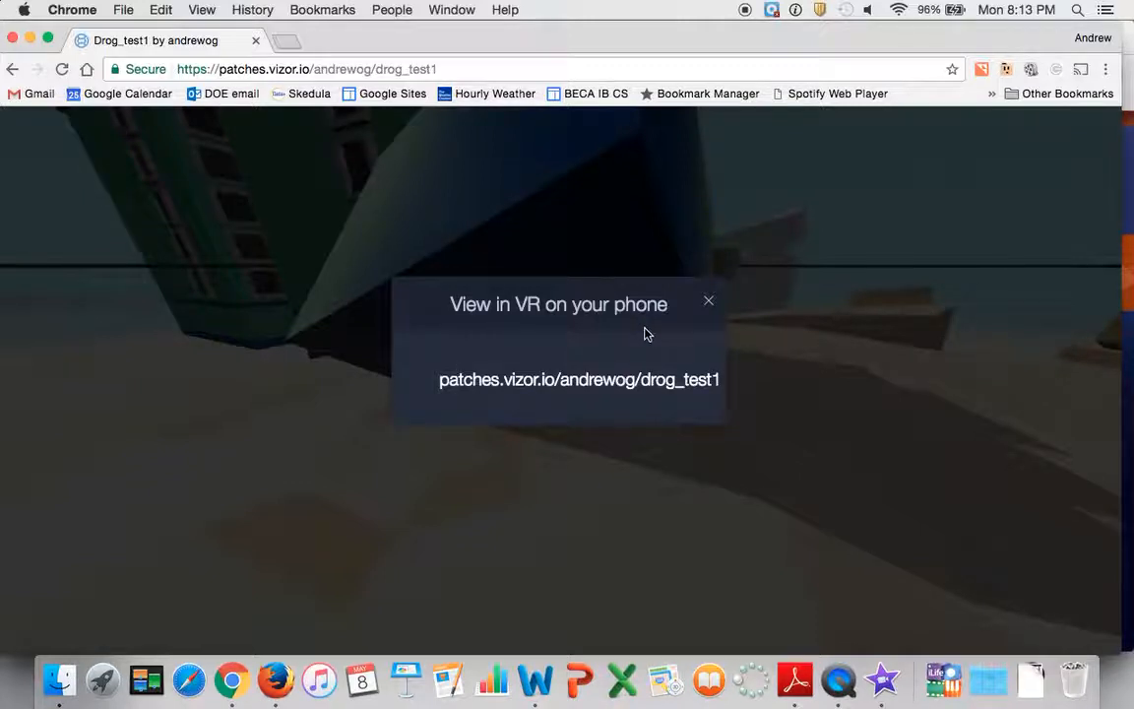
pyautogui.click(708, 302)
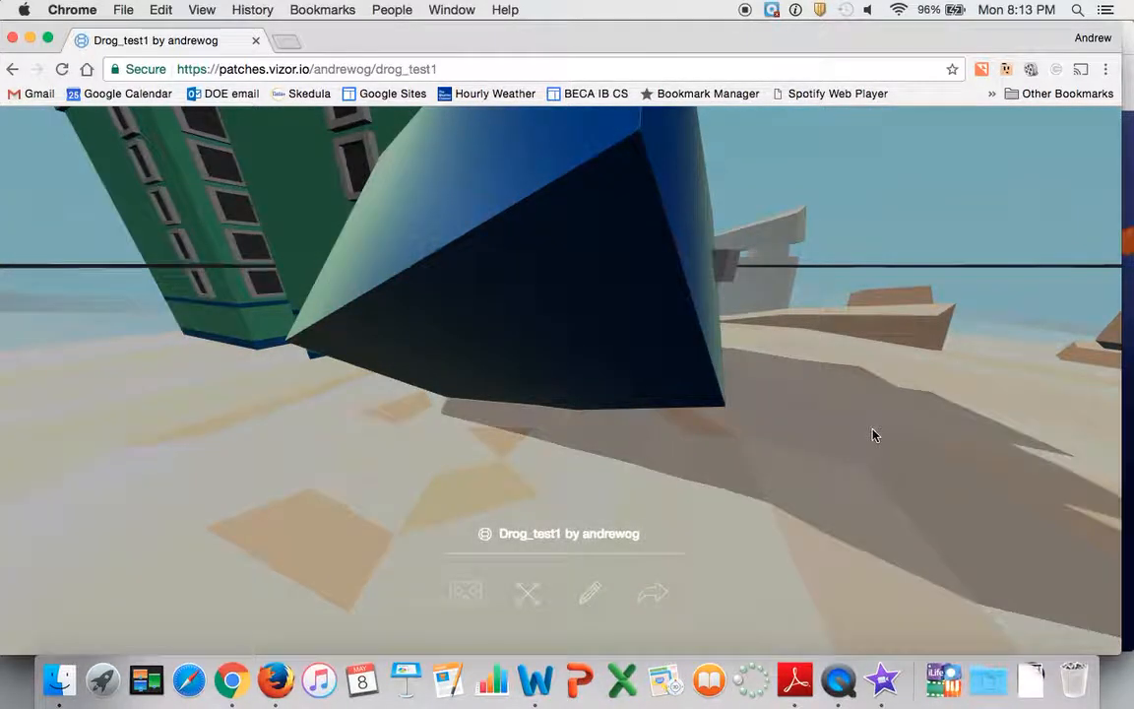
# Leave the scene editor for the account's My Files page and look over the listed projects
pyautogui.moveTo(873, 433)
pyautogui.mouseDown()
pyautogui.moveTo(718, 430)
pyautogui.moveTo(739, 297)
pyautogui.moveTo(620, 363)
pyautogui.mouseUp()
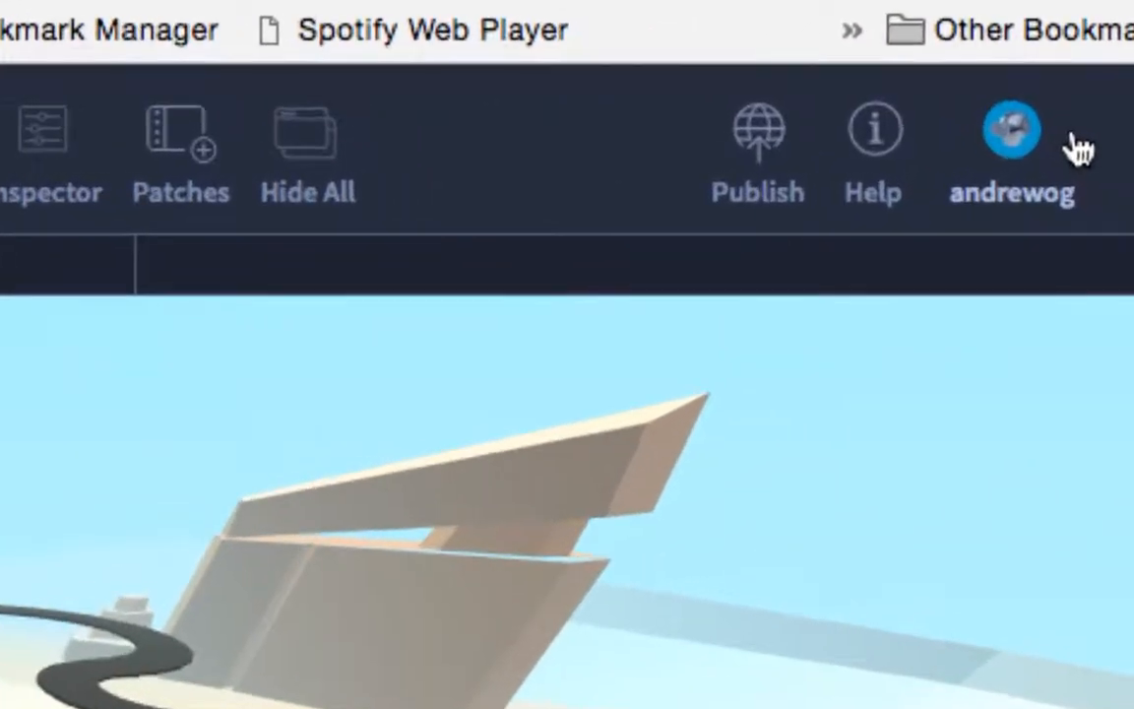
pyautogui.click(1024, 194)
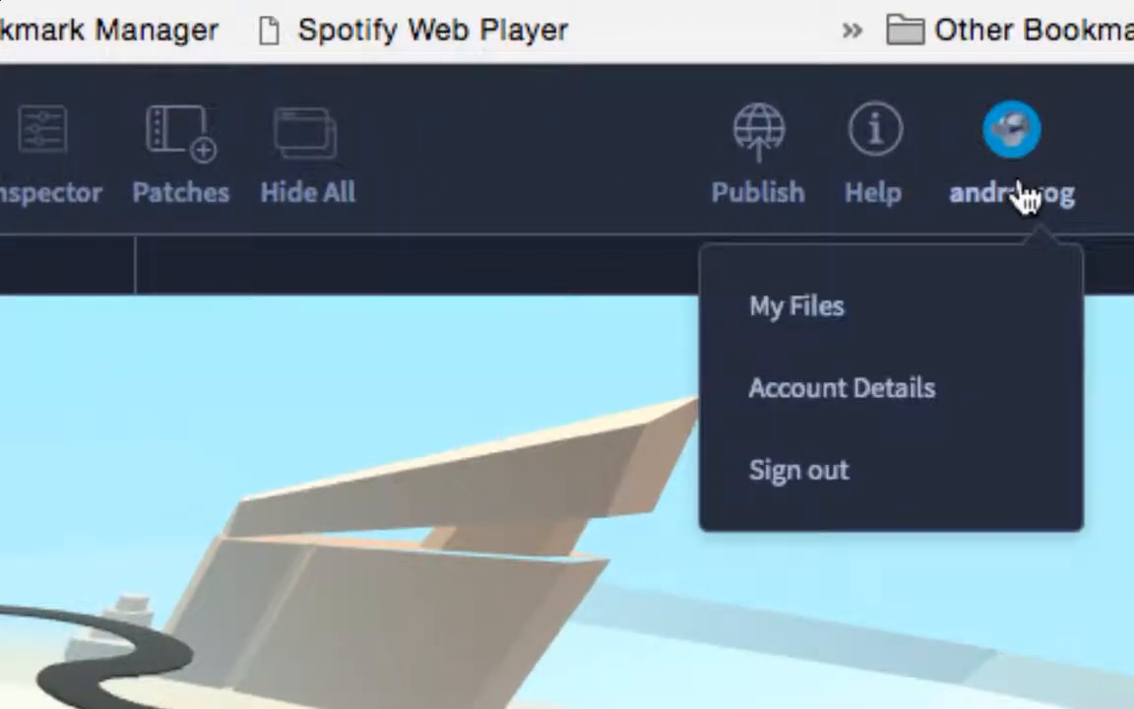
pyautogui.click(823, 313)
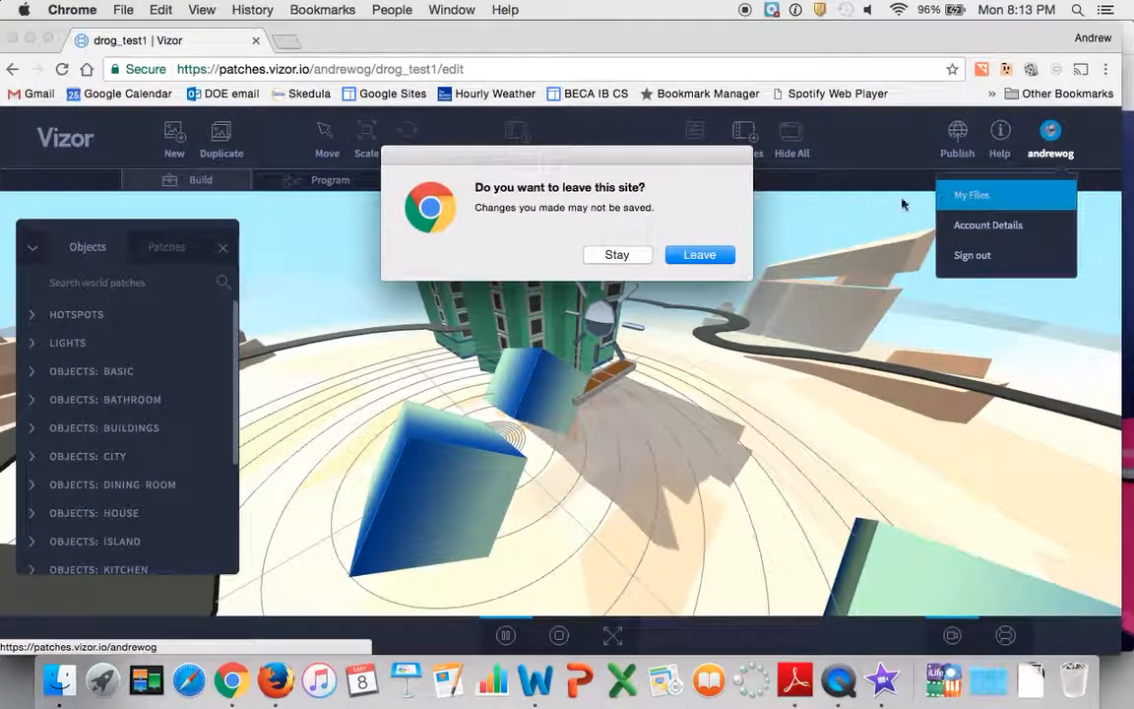
pyautogui.click(691, 255)
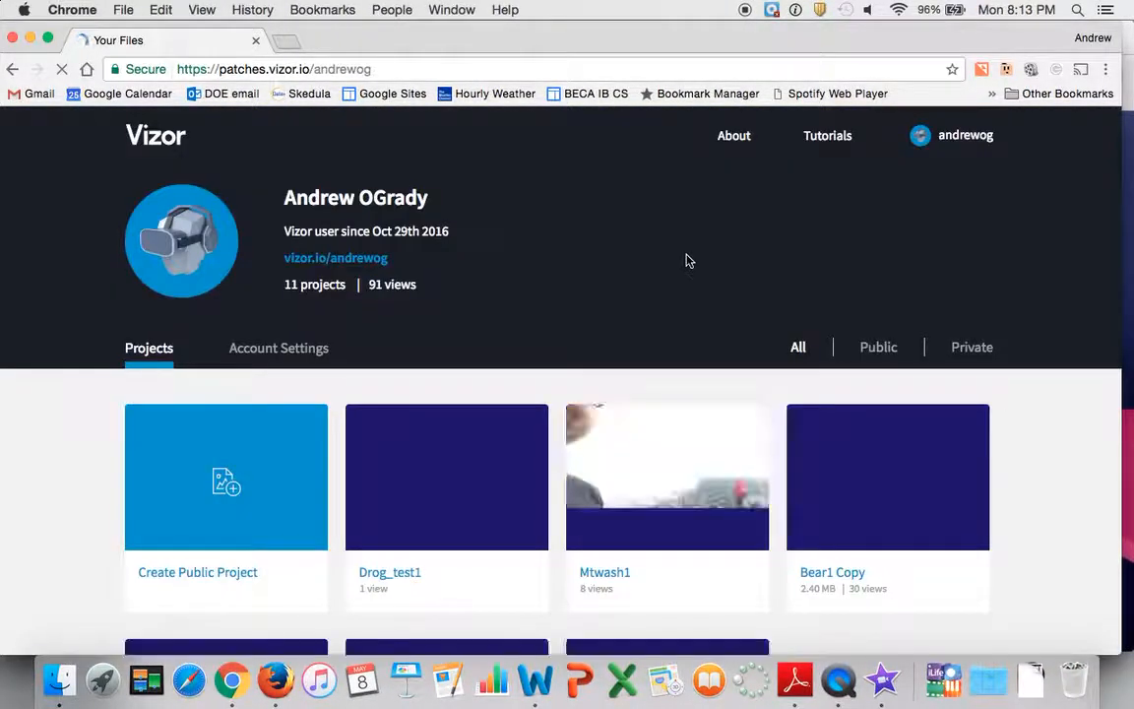
pyautogui.moveTo(532, 423)
pyautogui.scroll(-4, 532, 423)
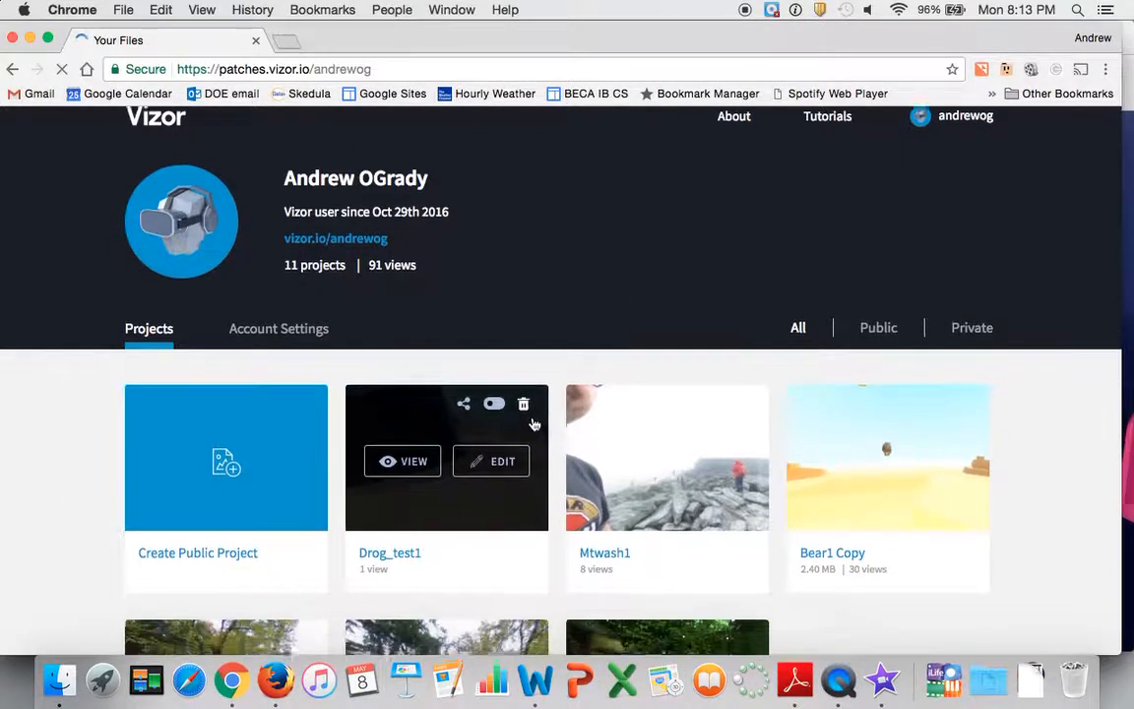
pyautogui.scroll(2, 793, 410)
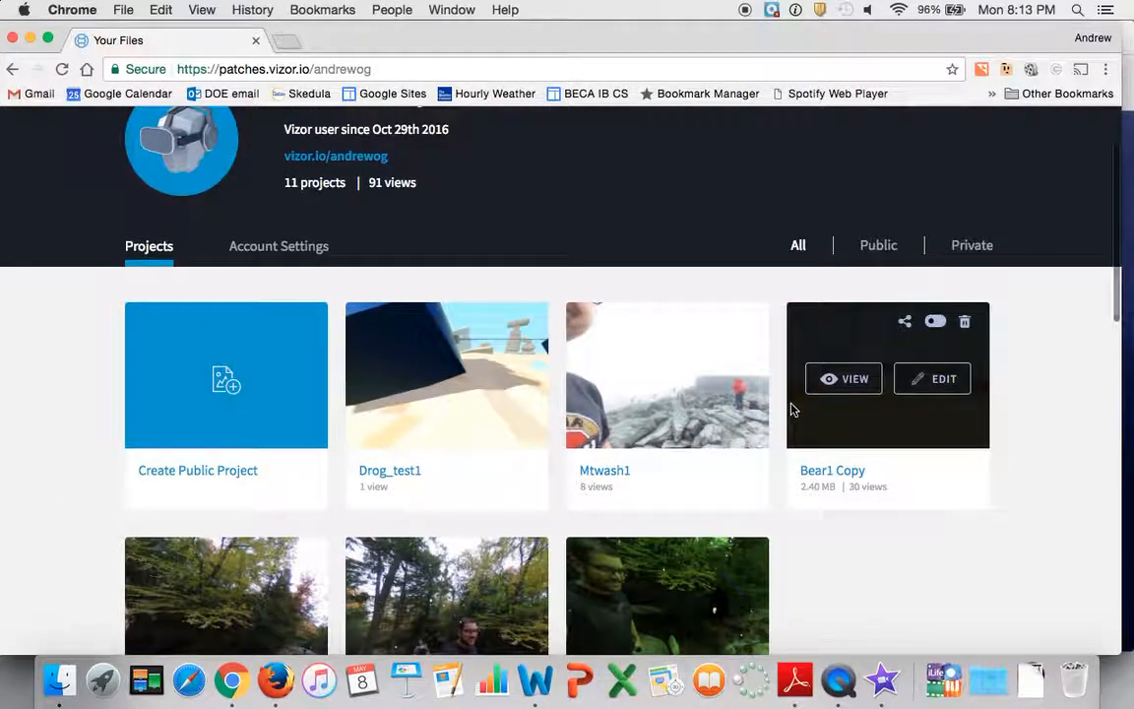
pyautogui.moveTo(482, 355)
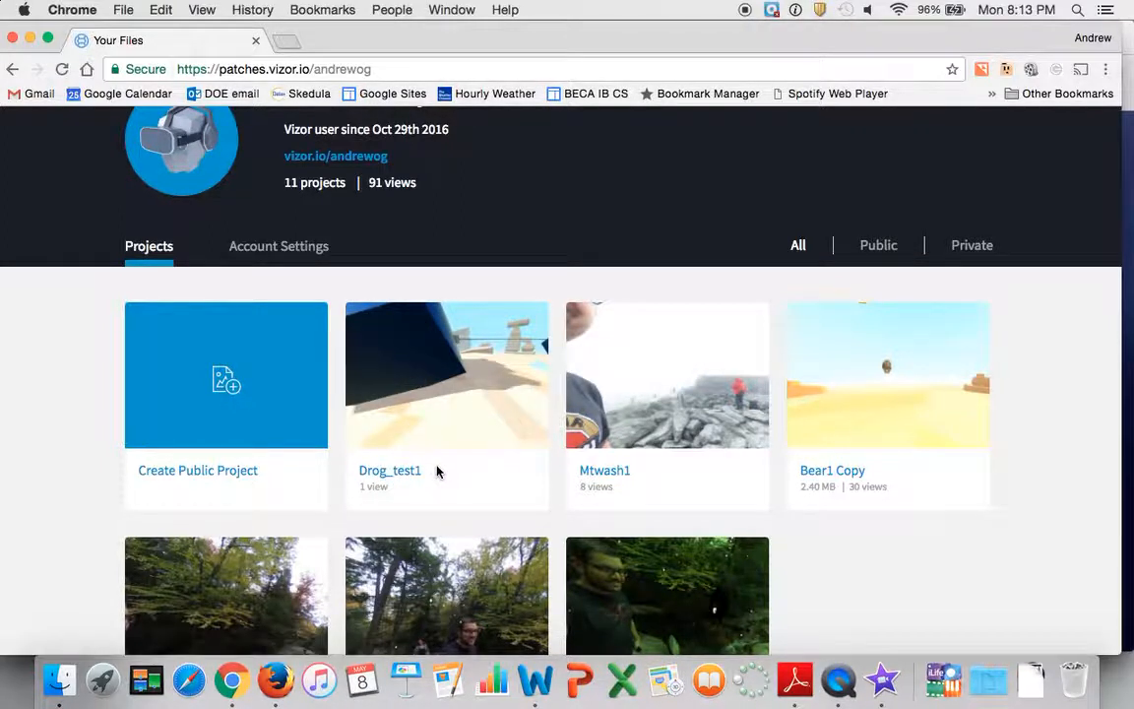
# Switch to Firefox, open the account's public profile by adding its username to the patches.vizor.io address, and browse the projects
pyautogui.click(395, 68)
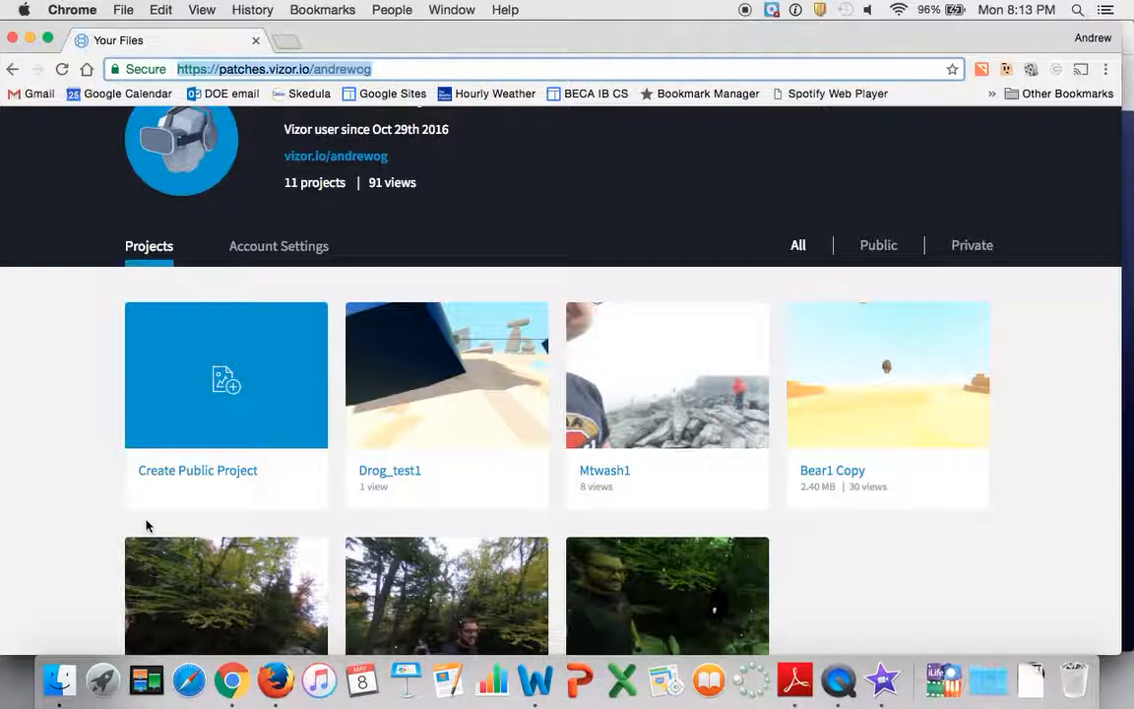
pyautogui.click(273, 678)
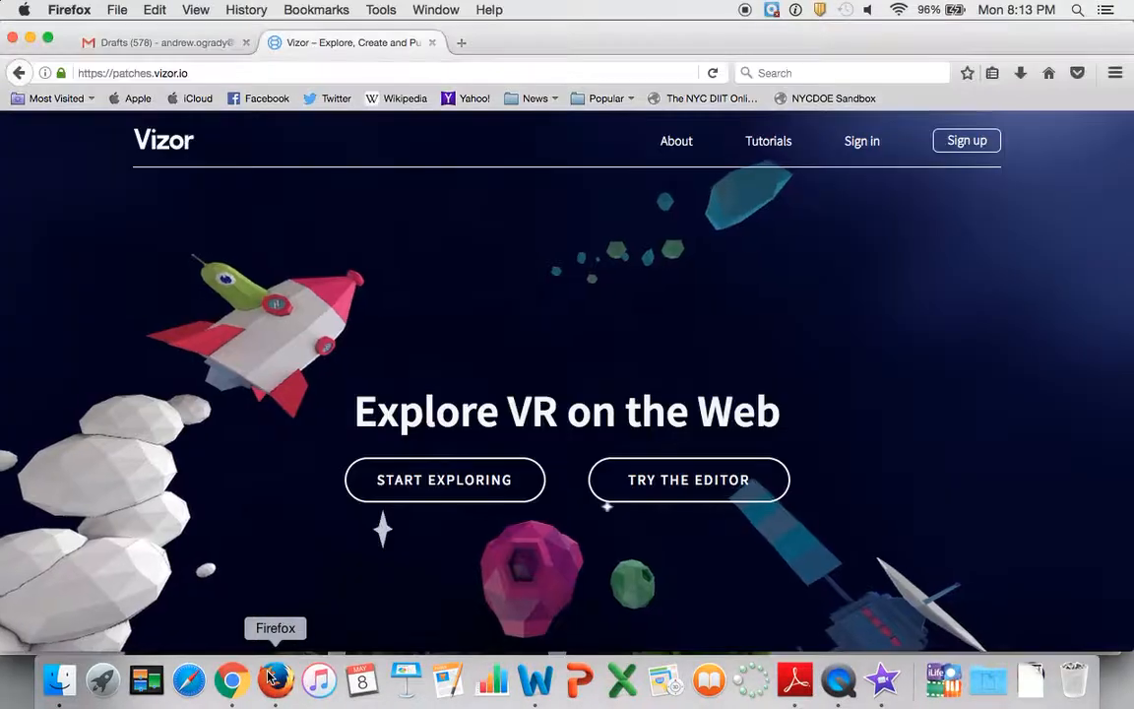
pyautogui.click(392, 73)
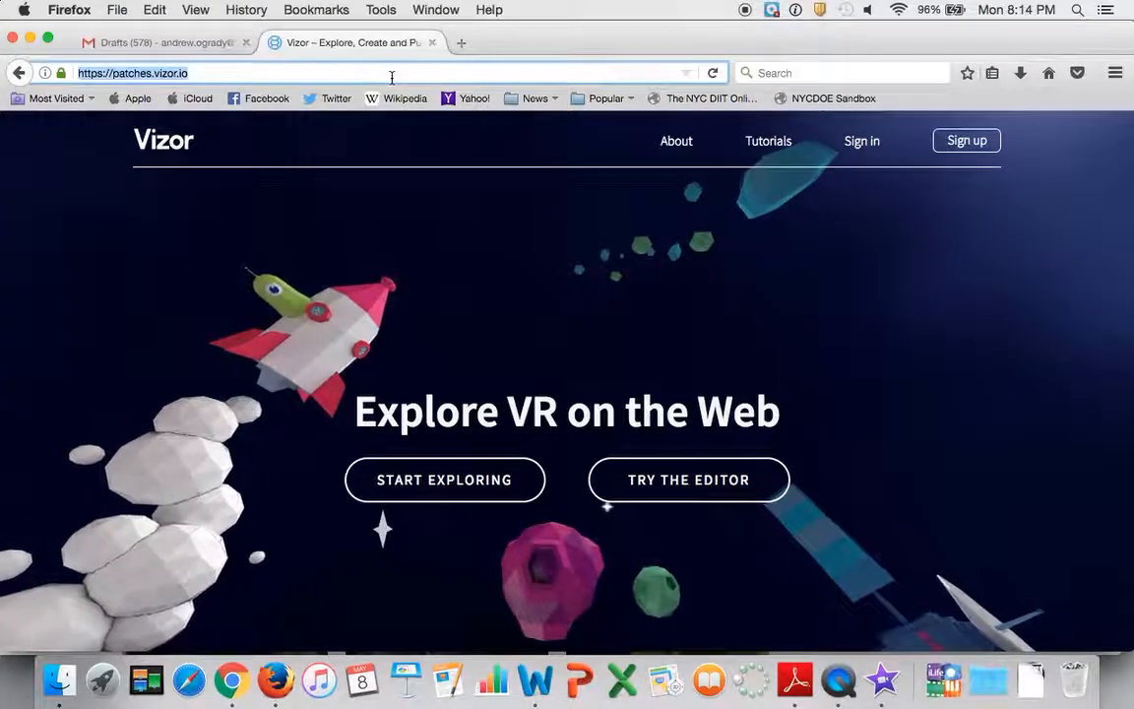
pyautogui.click(391, 73)
pyautogui.write('/andrewog')
pyautogui.press('Return')
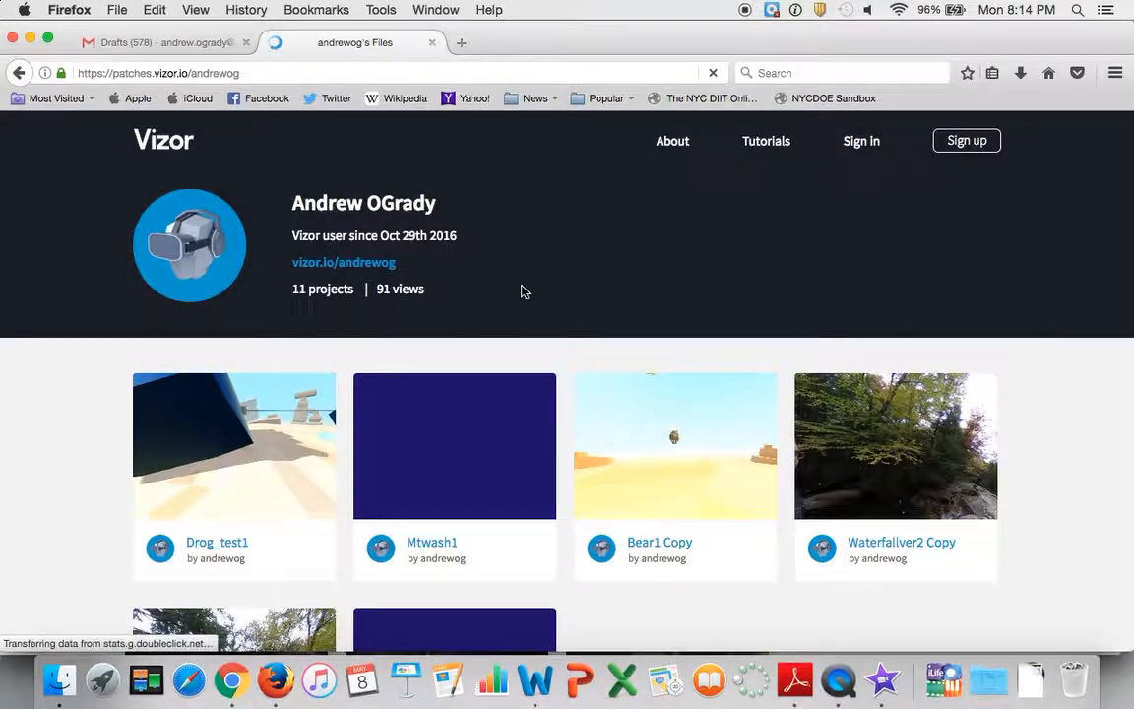
pyautogui.scroll(-5, 522, 288)
pyautogui.scroll(3, 522, 288)
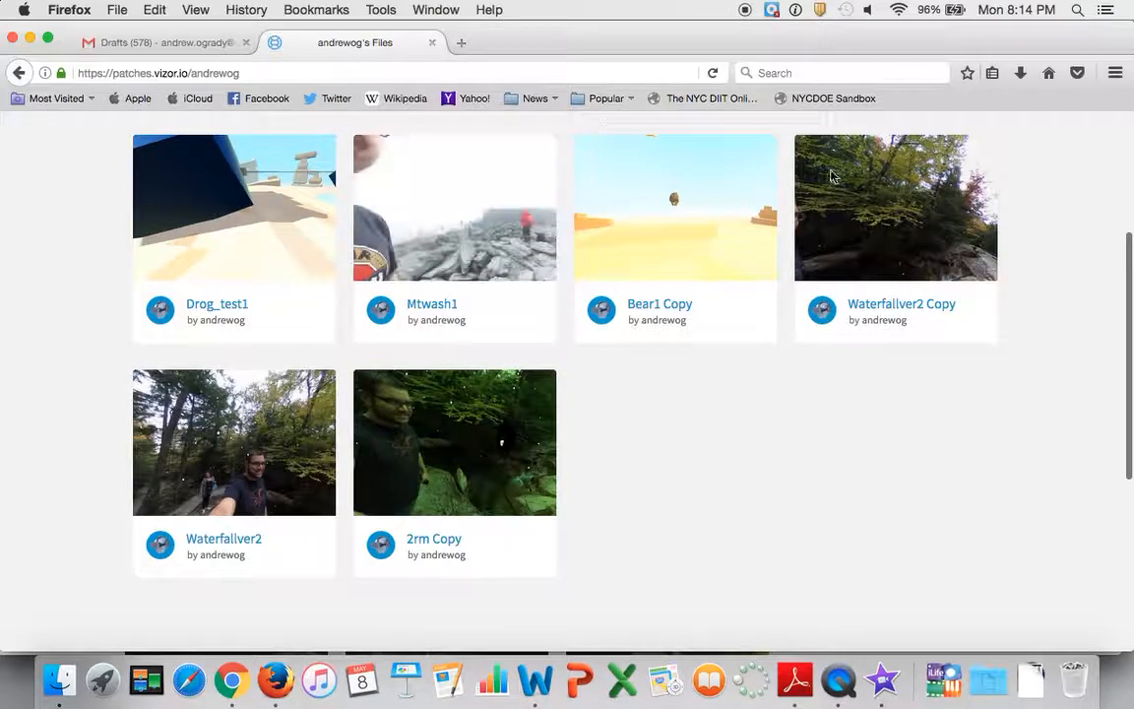
# Compare the signed-in project list in Chrome, including the private projects, with the public profile's list in Firefox
pyautogui.press('super+Tab')
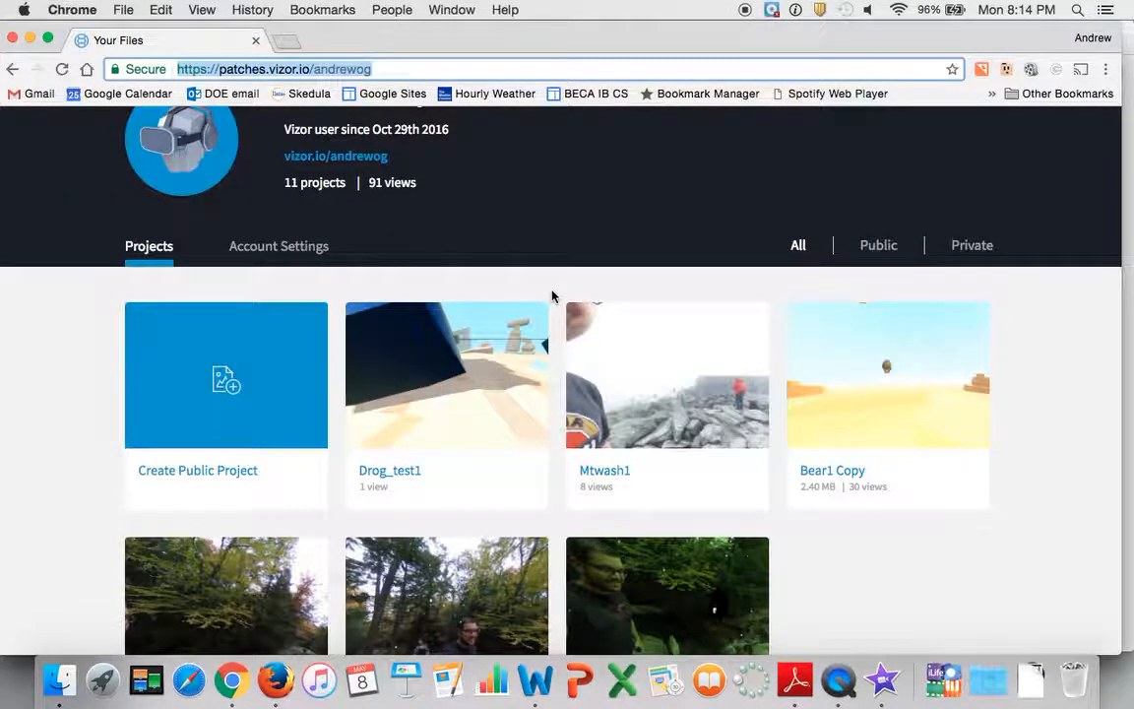
pyautogui.scroll(-6, 552, 296)
pyautogui.scroll(-2, 551, 297)
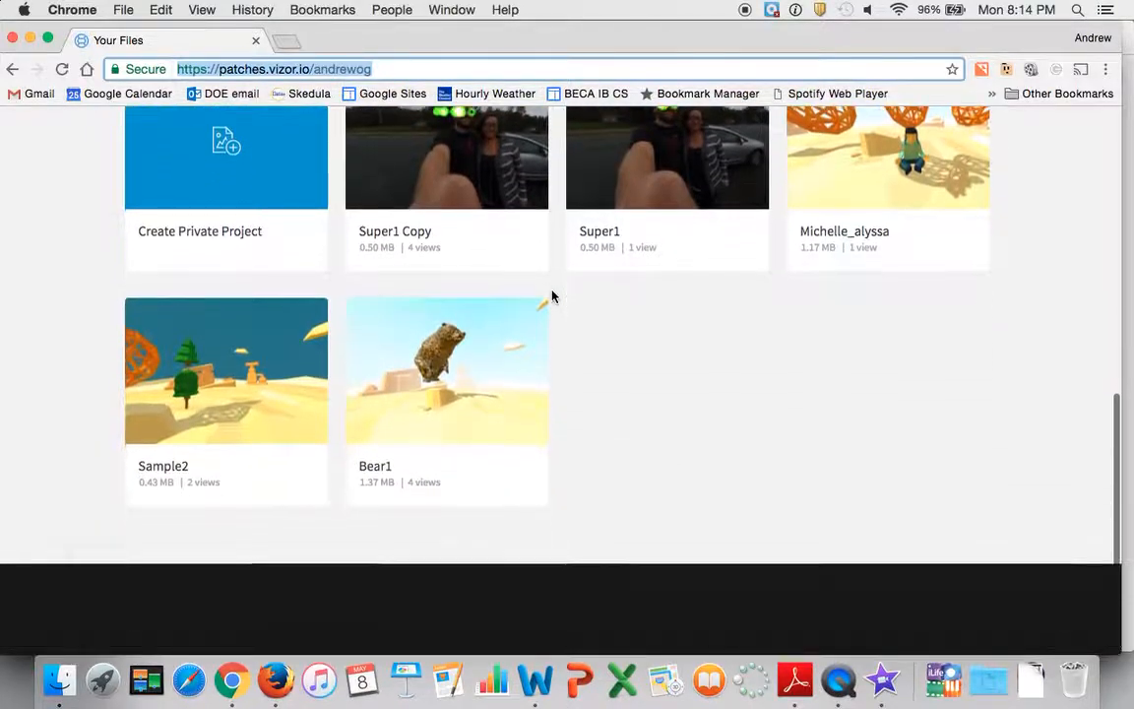
pyautogui.scroll(8, 551, 296)
pyautogui.scroll(-1, 551, 296)
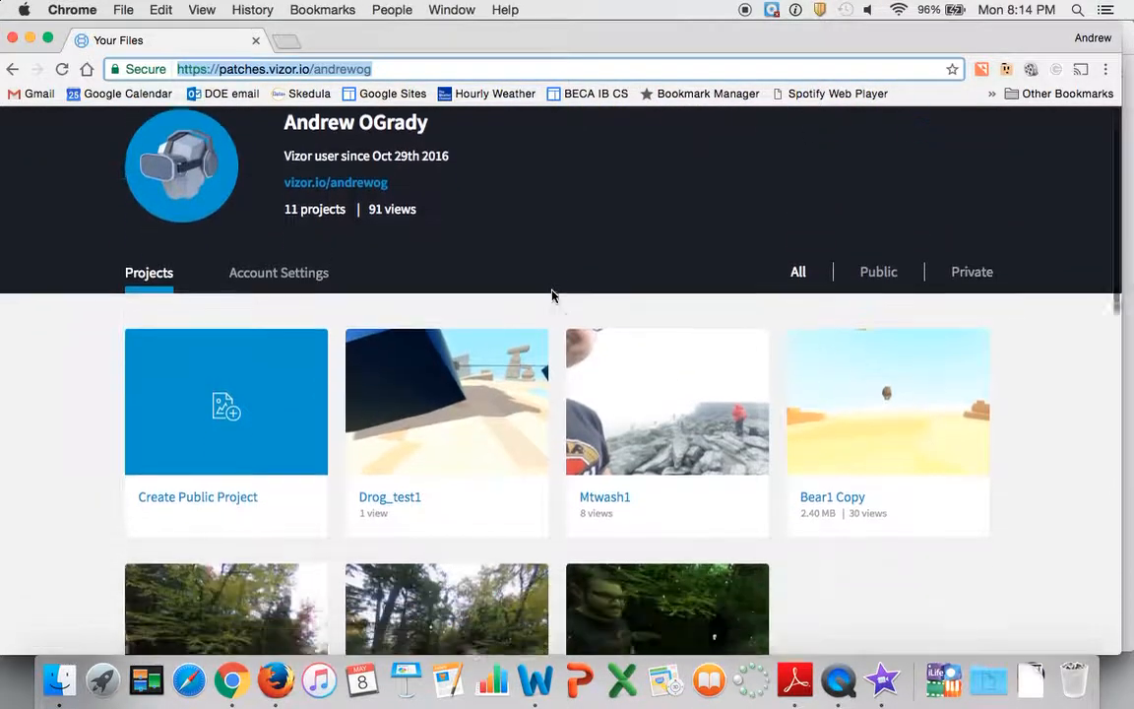
pyautogui.press('super+Tab')
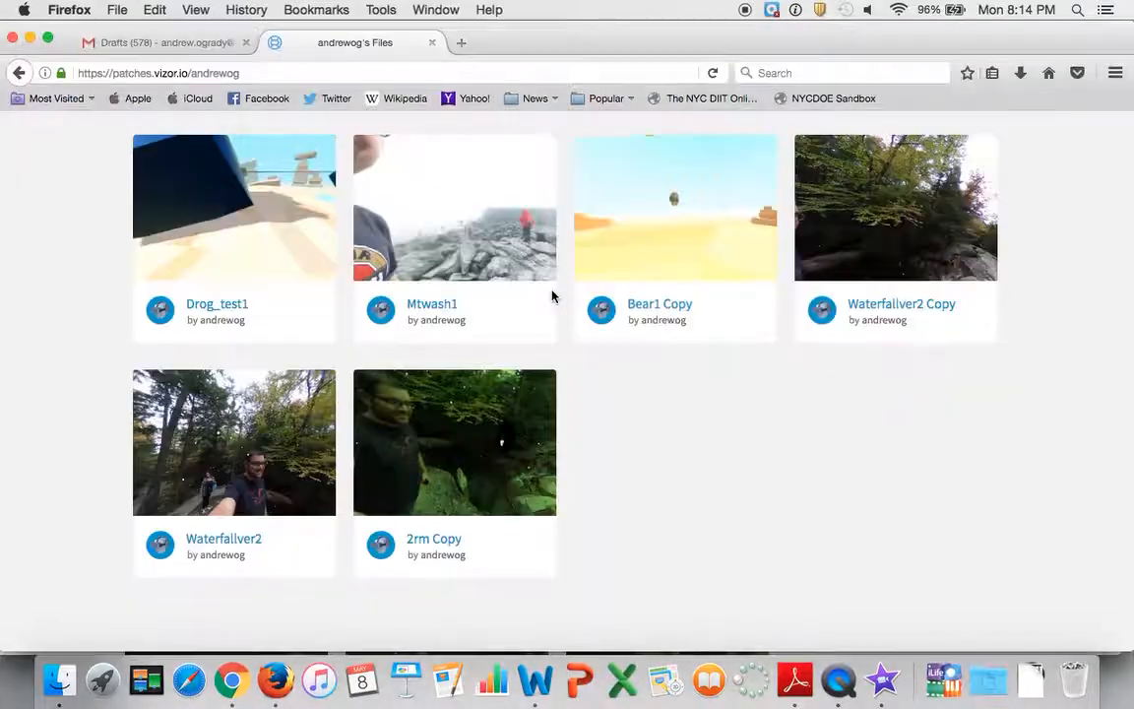
pyautogui.press('super+Tab')
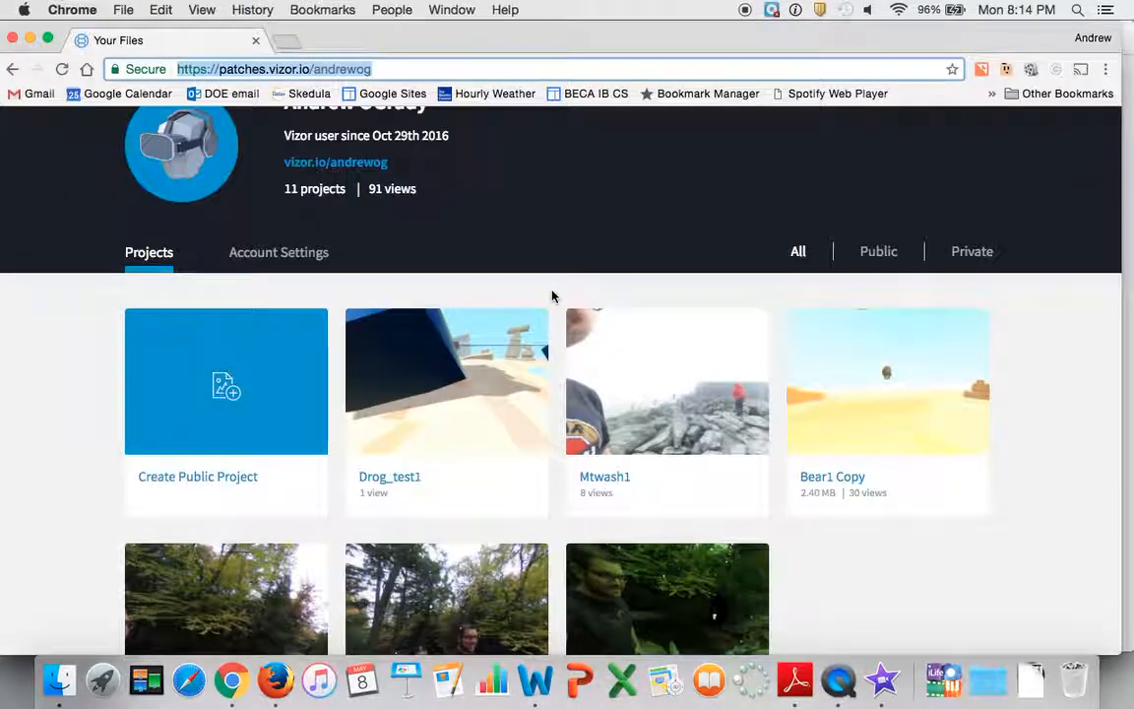